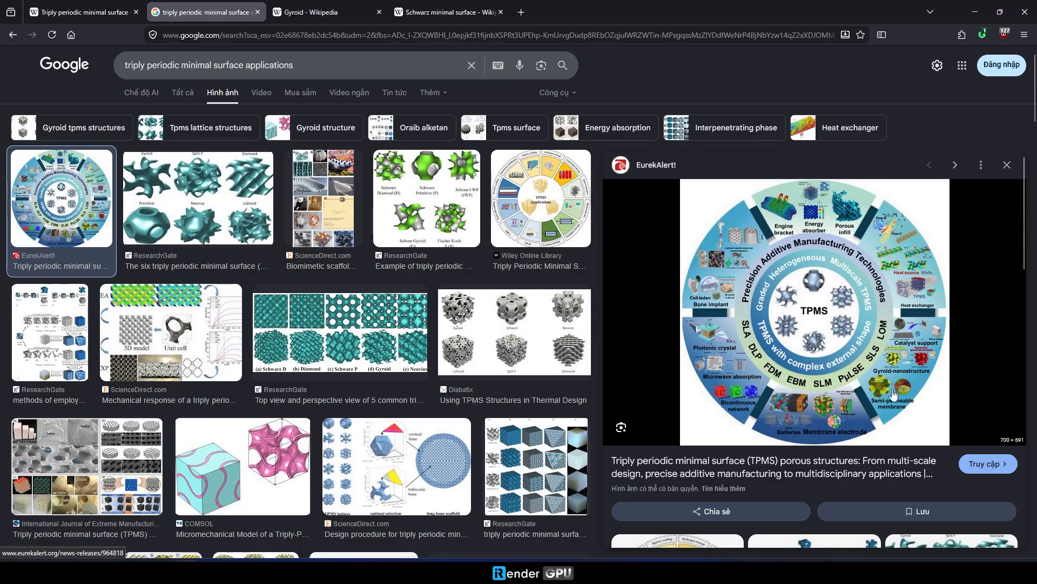
Preview several image results showing triply periodic minimal surface types such as Gyroid, Diamond, Primitive and Neovius.
{"action": "left_click", "coordinate": [228, 199]}
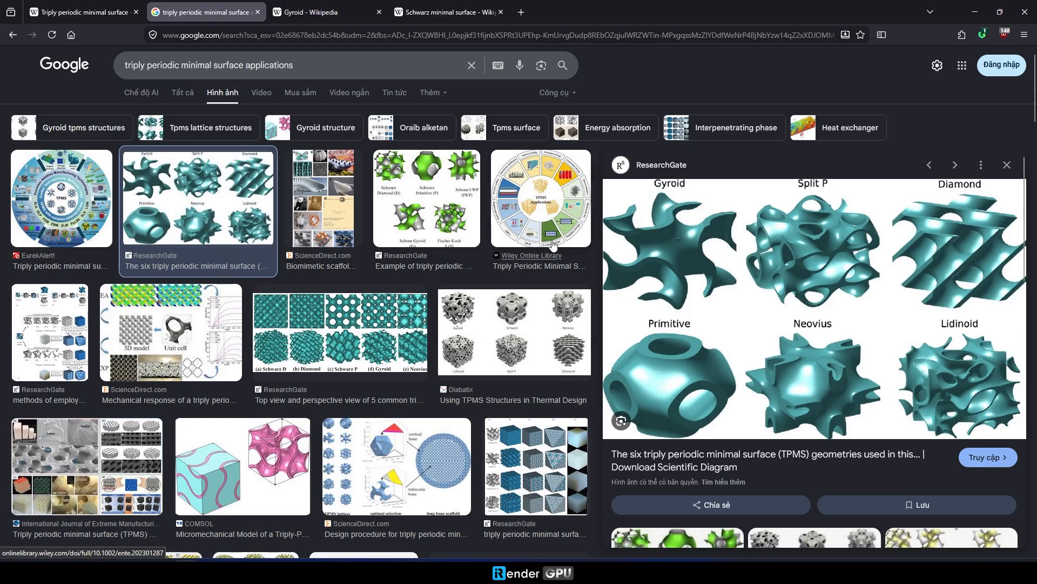
{"action": "left_click", "coordinate": [427, 202]}
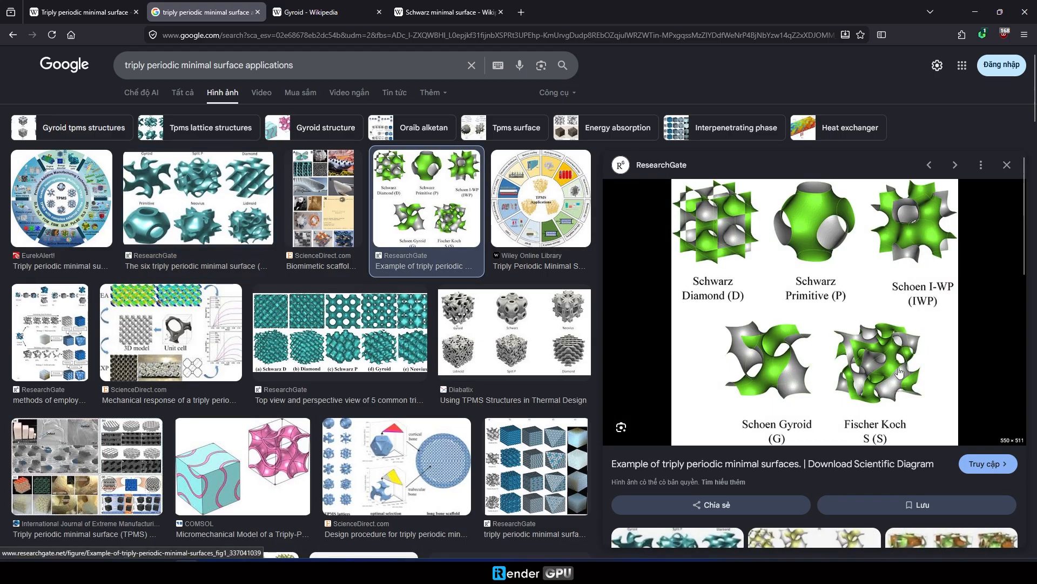
{"action": "left_click", "coordinate": [349, 334]}
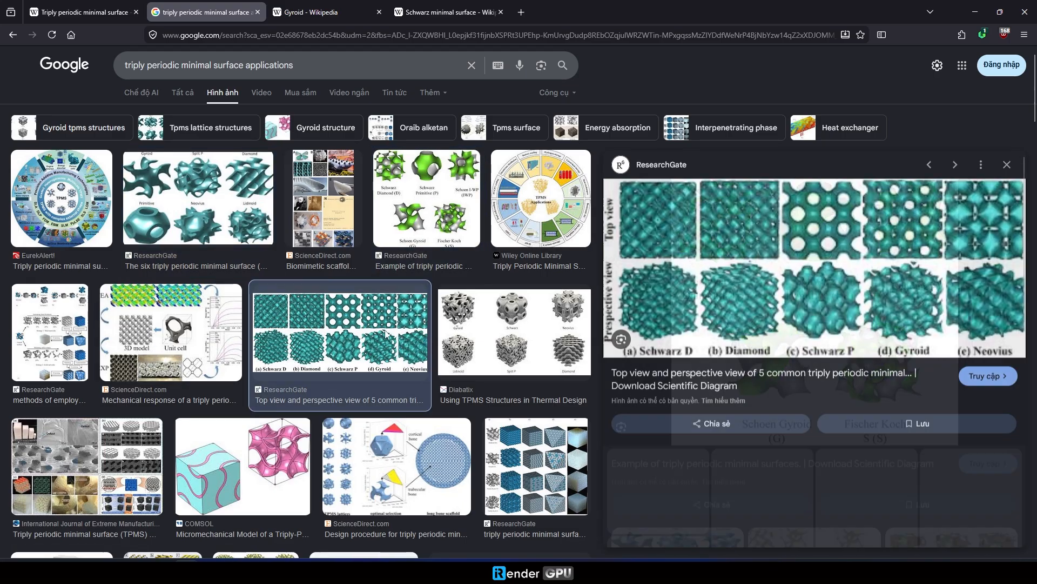
{"action": "scroll", "coordinate": [215, 390], "scroll_direction": "down", "scroll_amount": 1}
{"action": "scroll", "coordinate": [214, 386], "scroll_direction": "down", "scroll_amount": 3}
{"action": "scroll", "coordinate": [494, 380], "scroll_direction": "down", "scroll_amount": 1}
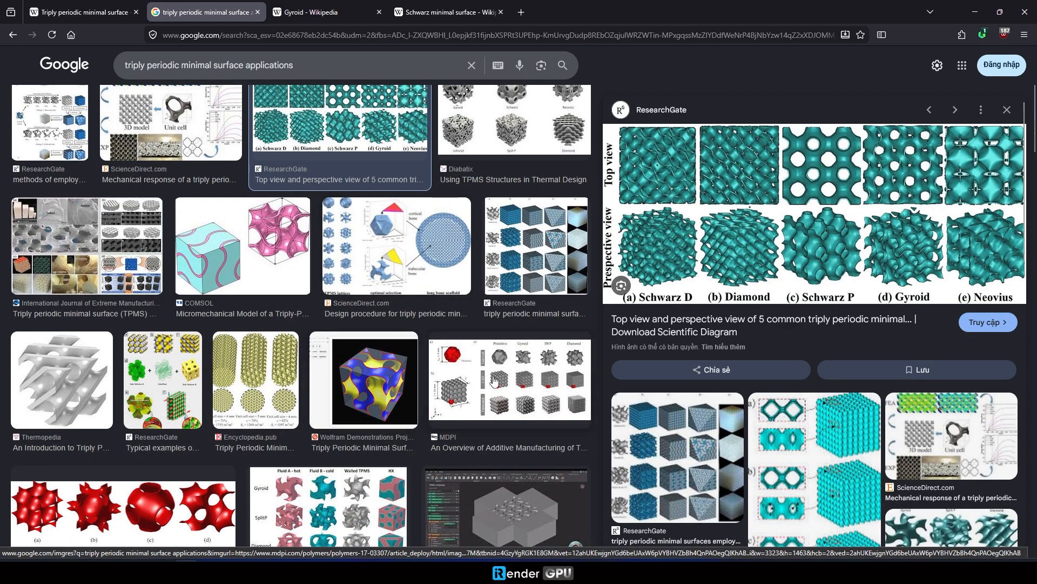
{"action": "left_click", "coordinate": [198, 500]}
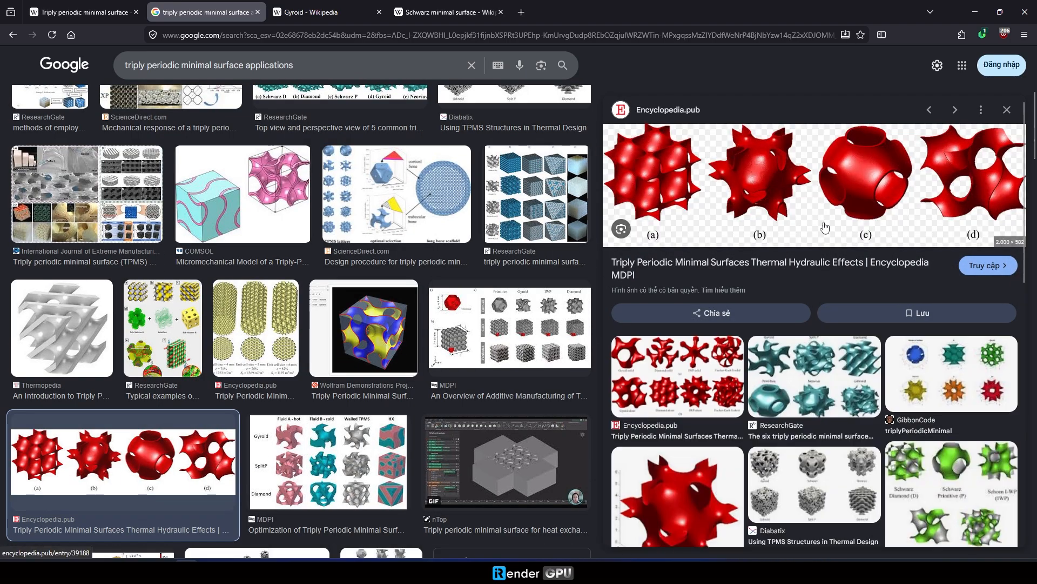
Examine the Wikipedia articles on the gyroid and the Schwarz minimal surfaces.
{"action": "left_click", "coordinate": [315, 11]}
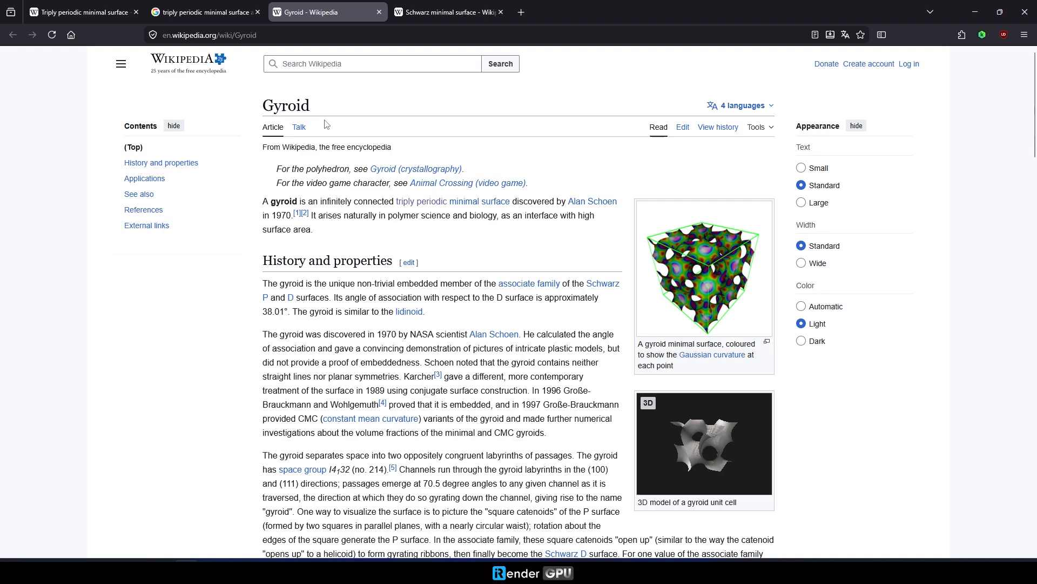
{"action": "left_click", "coordinate": [447, 12]}
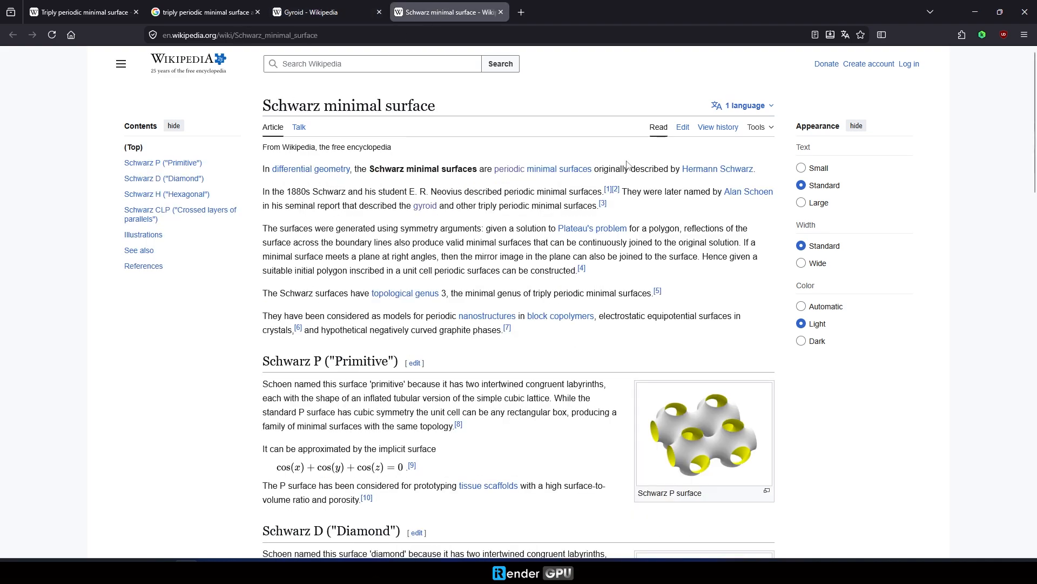
{"action": "scroll", "coordinate": [378, 298], "scroll_direction": "down", "scroll_amount": 3}
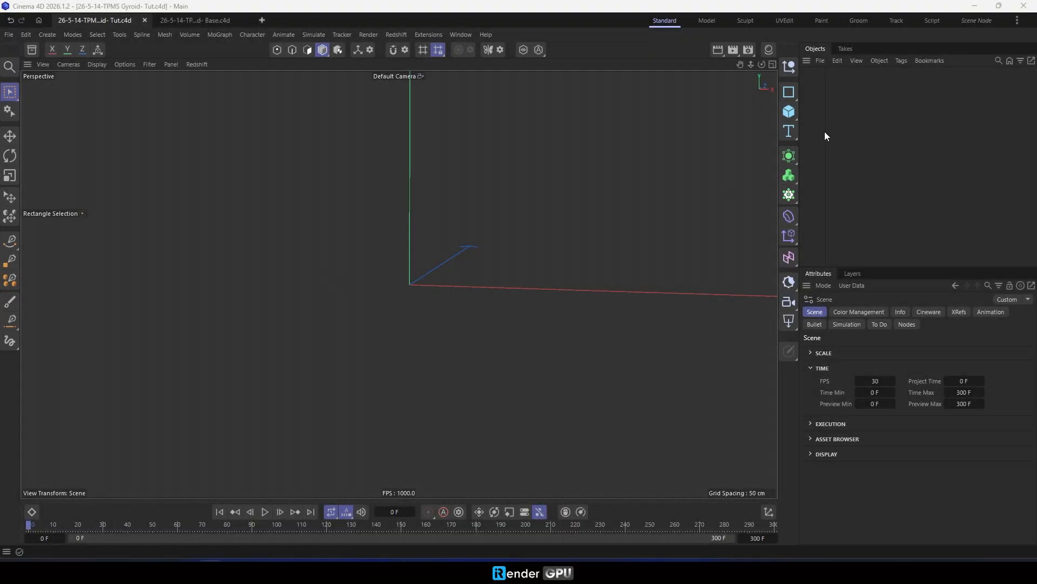
In Cinema 4D, name the new null object Boundary.
{"action": "double_click", "coordinate": [824, 73]}
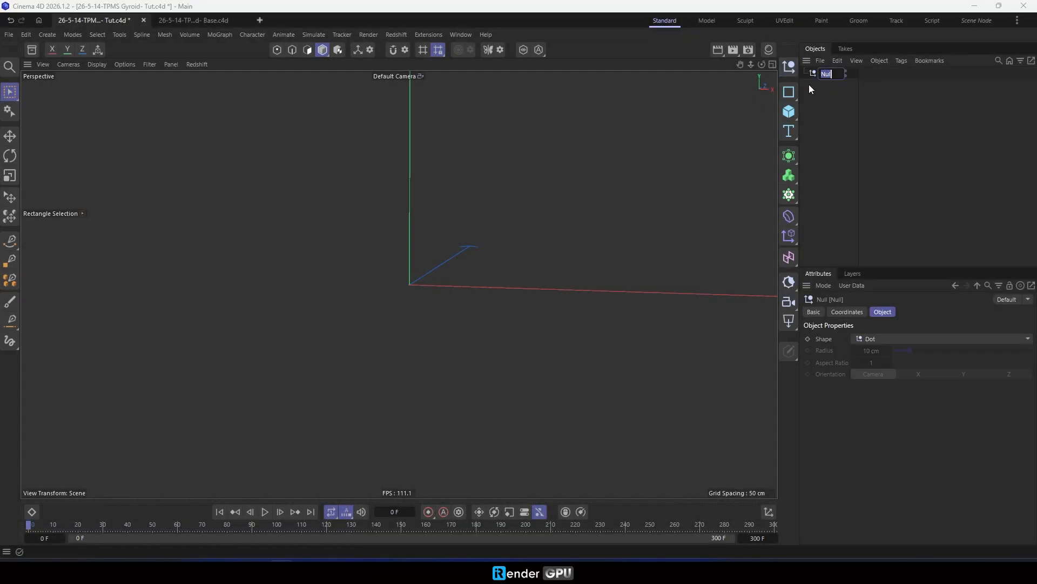
{"action": "type", "text": "E"}
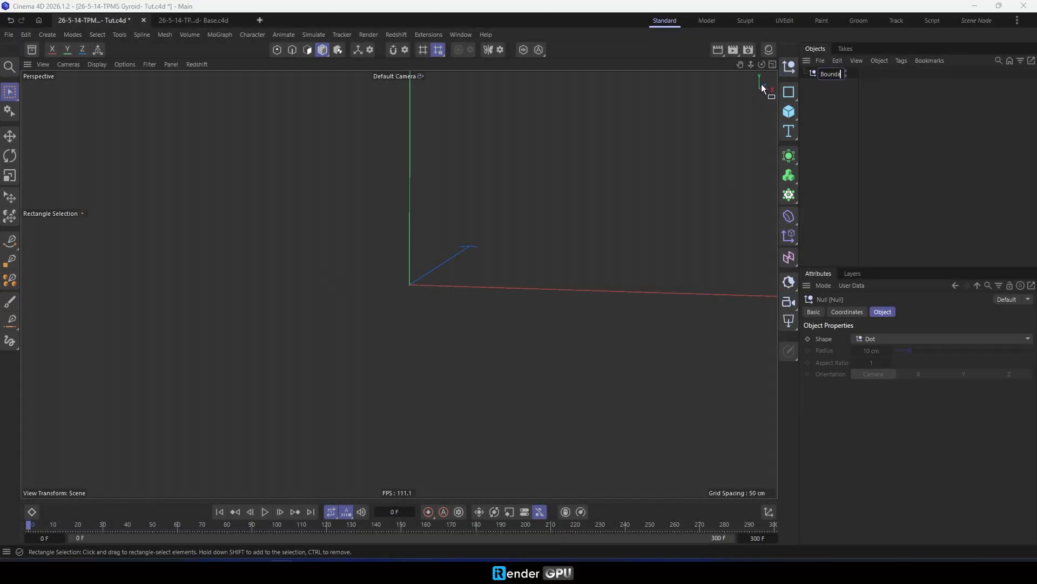
{"action": "key", "text": "Return"}
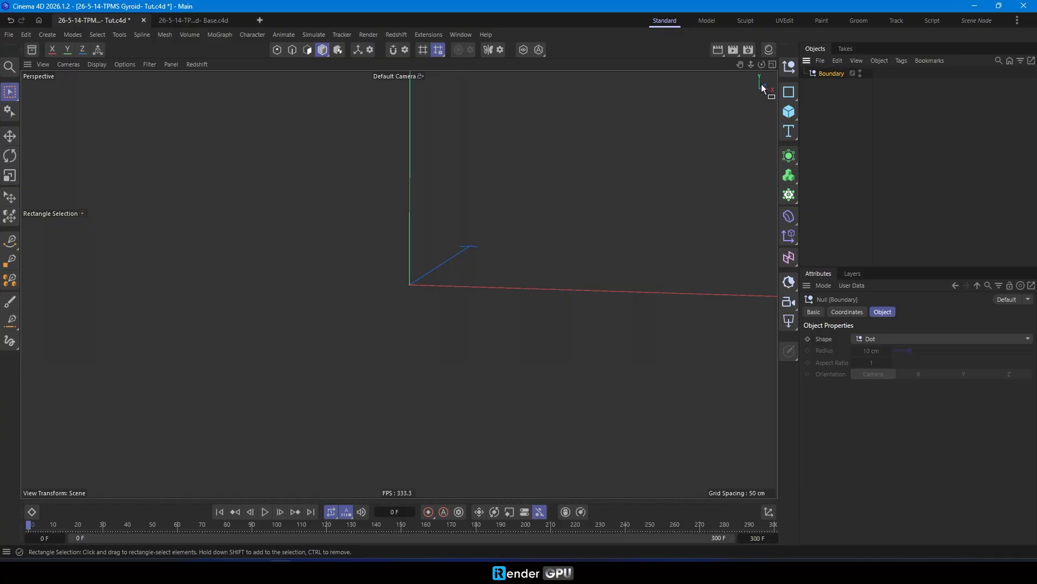
Add a Connect generator as a child of the Boundary null and rename it Connect Boundary.
{"action": "left_click", "coordinate": [792, 156]}
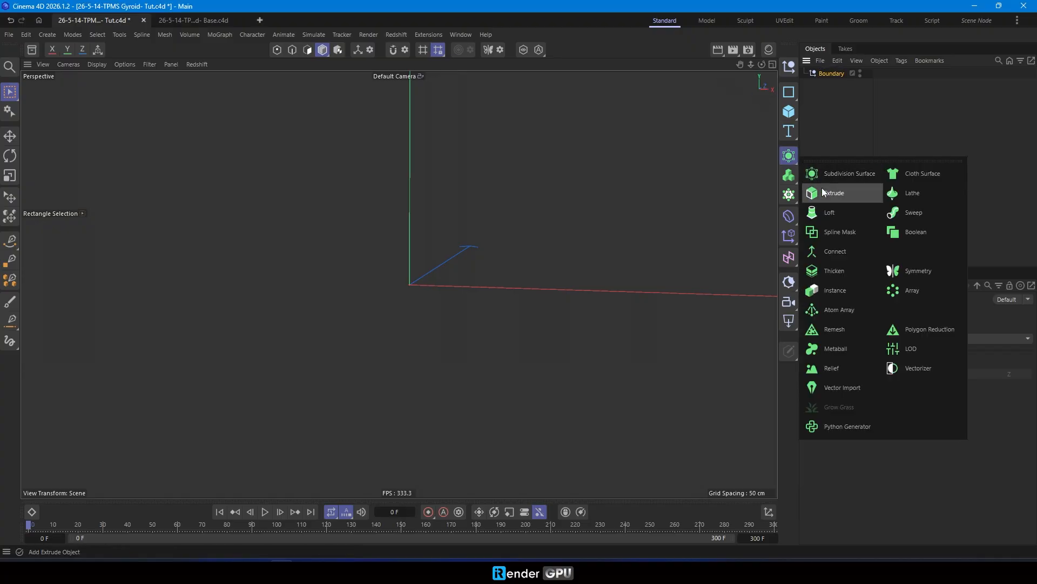
{"action": "left_click", "coordinate": [838, 249]}
{"action": "left_click_drag", "start_coordinate": [834, 85], "coordinate": [834, 86]}
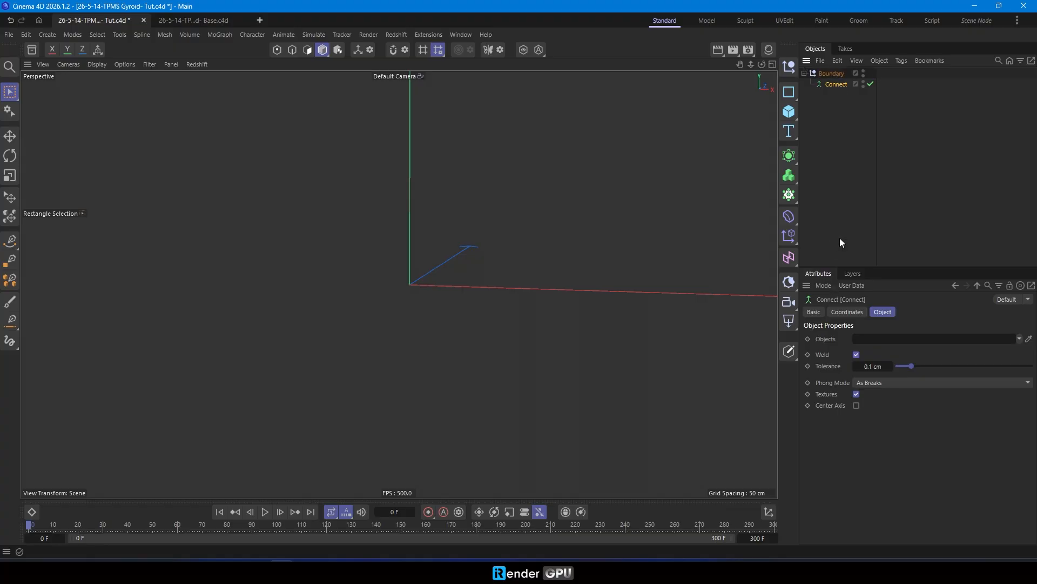
{"action": "double_click", "coordinate": [847, 83]}
{"action": "left_click", "coordinate": [848, 84]}
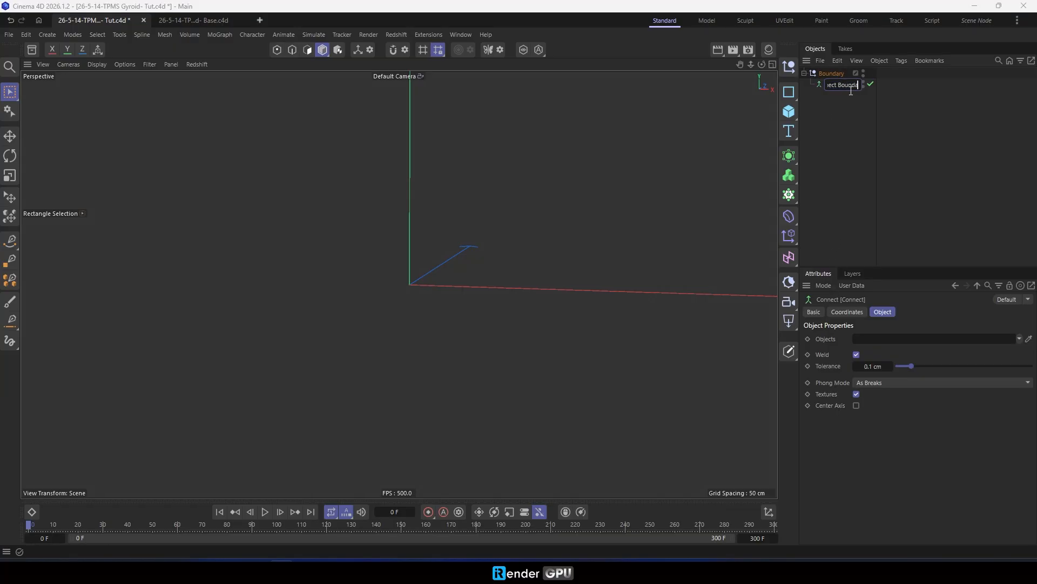
{"action": "type", "text": "Boundary"}
{"action": "key", "text": "Return"}
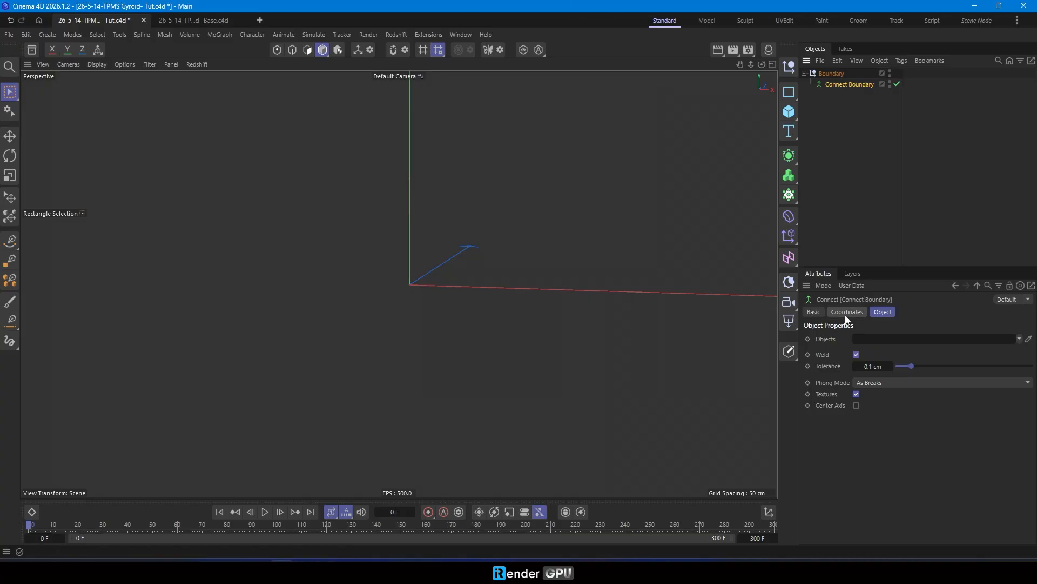
Place a Platonic primitive inside Connect Boundary and set its radius to 150 cm and its type to Hexa.
{"action": "left_click", "coordinate": [790, 115]}
{"action": "left_click", "coordinate": [848, 244]}
{"action": "left_click_drag", "start_coordinate": [830, 74], "coordinate": [841, 93]}
{"action": "left_click", "coordinate": [860, 339]}
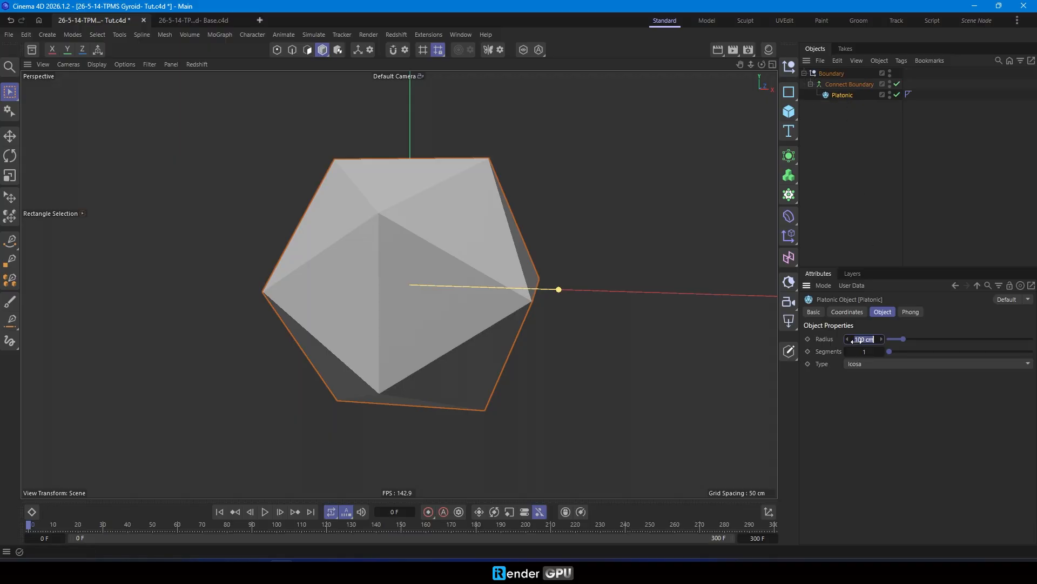
{"action": "type", "text": "150"}
{"action": "key", "text": "Return"}
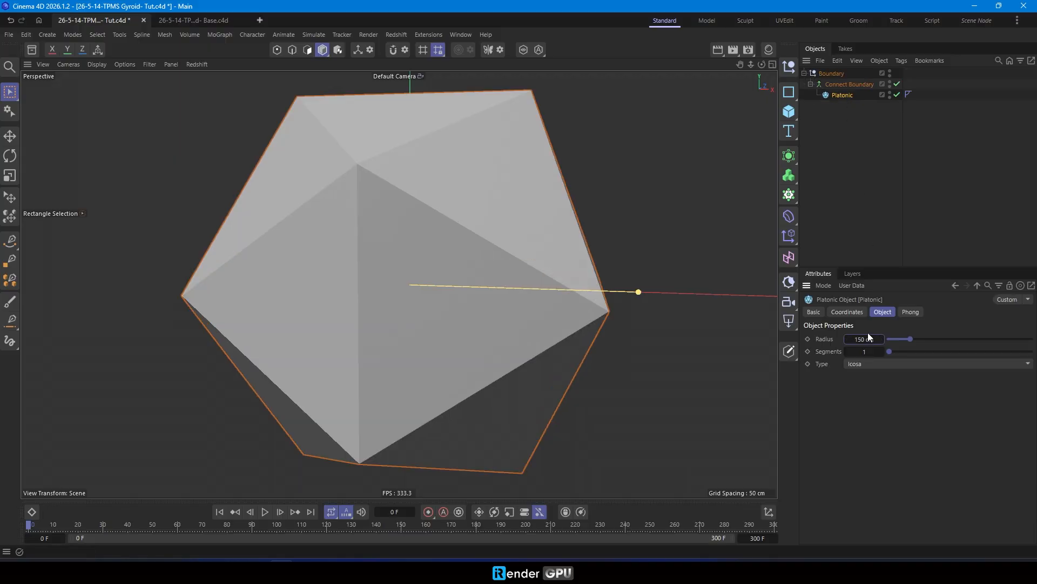
{"action": "left_click", "coordinate": [879, 364]}
{"action": "left_click", "coordinate": [879, 394]}
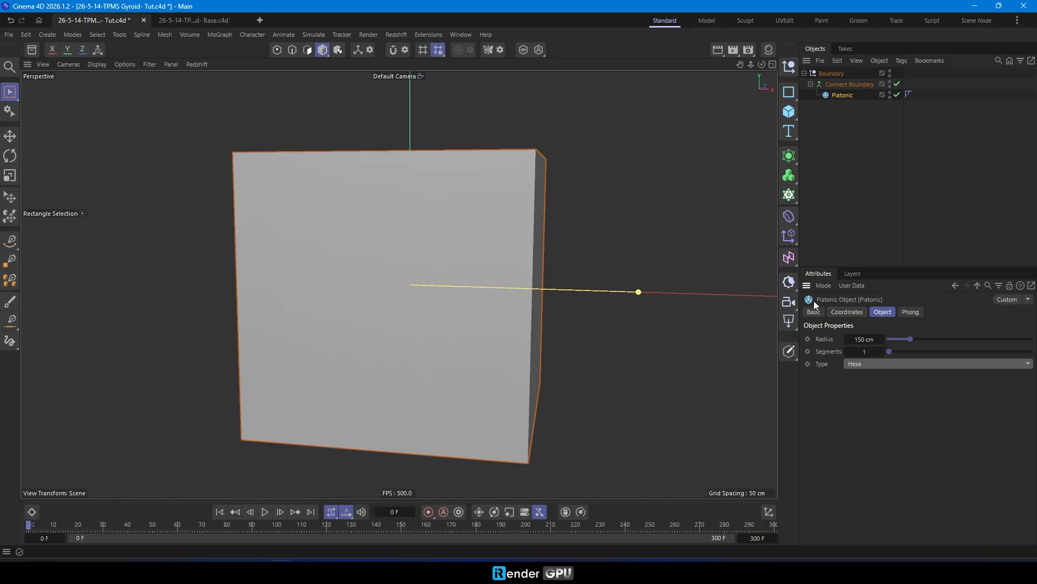
{"action": "mouse_move", "coordinate": [445, 221]}
{"action": "left_mouse_down", "text": "alt"}
{"action": "mouse_move", "coordinate": [497, 199]}
{"action": "mouse_move", "coordinate": [459, 210]}
{"action": "left_mouse_up", "text": "alt"}
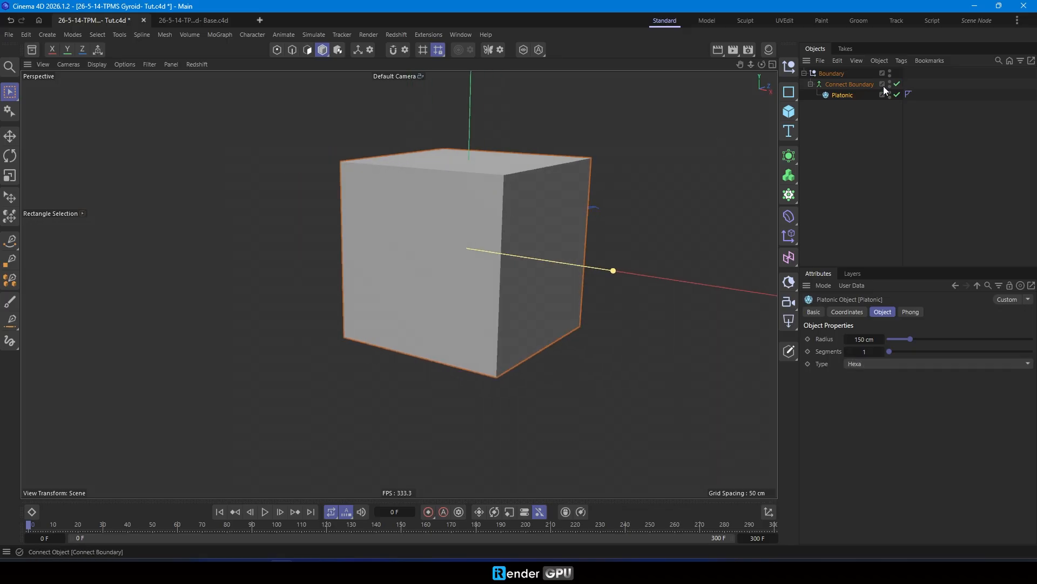
Give Connect Boundary a Display tag with the shading mode enabled and set to Lines, using the Isoparms style.
{"action": "right_click", "coordinate": [861, 87]}
{"action": "mouse_move", "coordinate": [943, 183]}
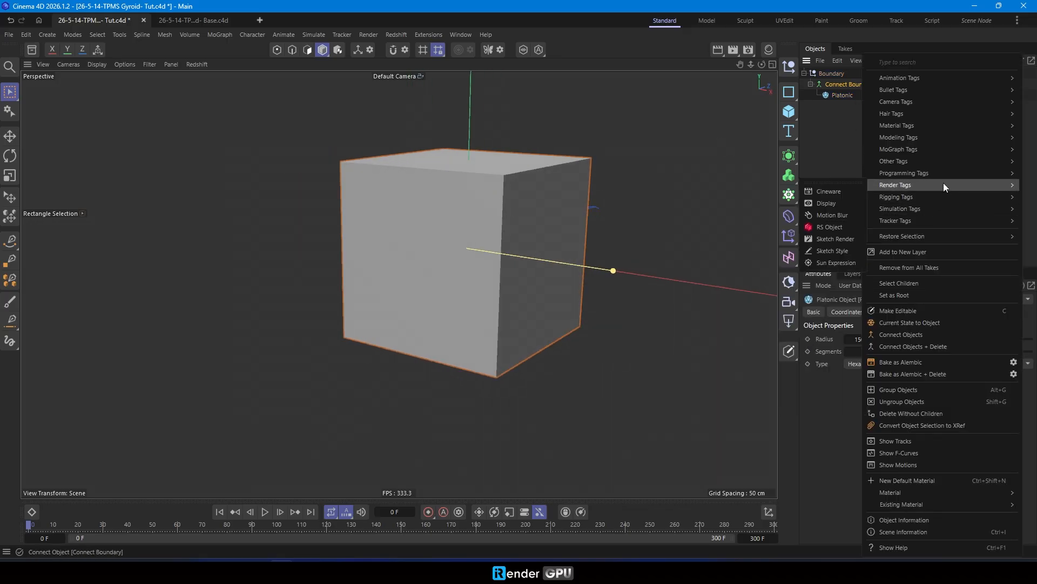
{"action": "left_click", "coordinate": [844, 202]}
{"action": "left_click", "coordinate": [831, 339]}
{"action": "left_click", "coordinate": [945, 338]}
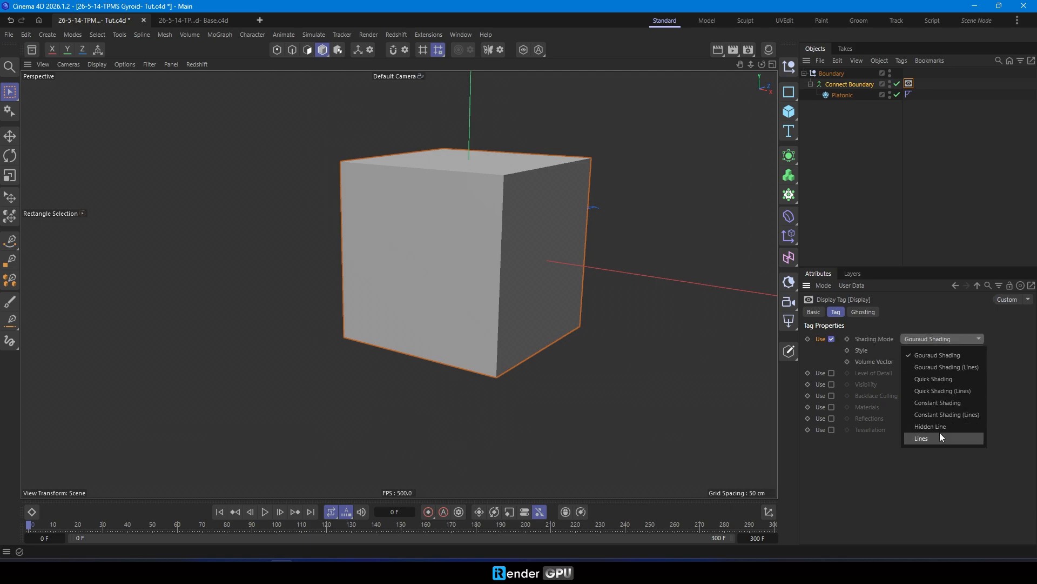
{"action": "left_click", "coordinate": [937, 437]}
{"action": "left_click", "coordinate": [965, 349]}
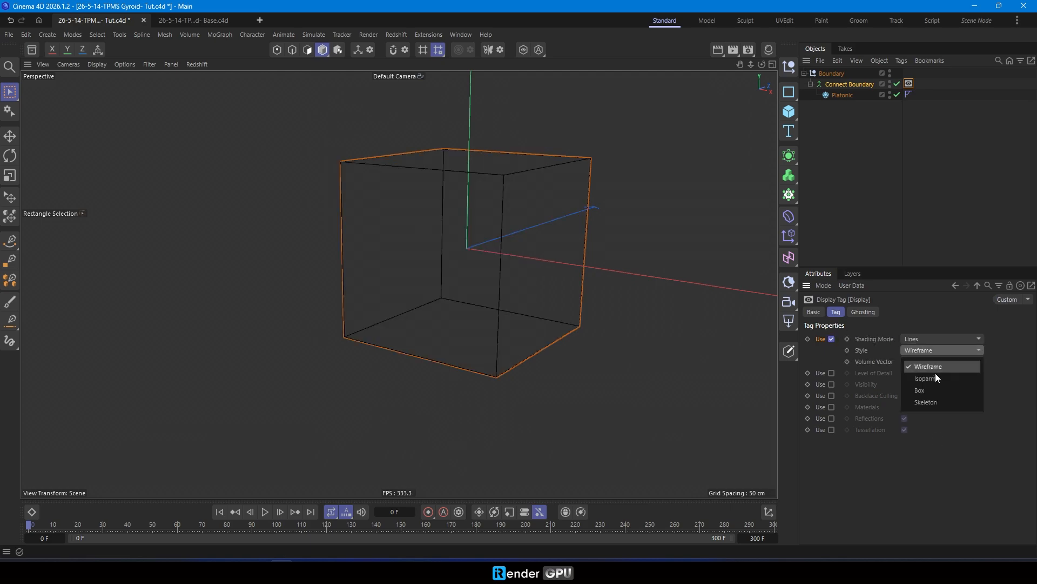
{"action": "left_click", "coordinate": [951, 378]}
{"action": "left_click", "coordinate": [898, 235]}
{"action": "left_click_drag", "start_coordinate": [513, 209], "coordinate": [464, 192], "text": "alt"}
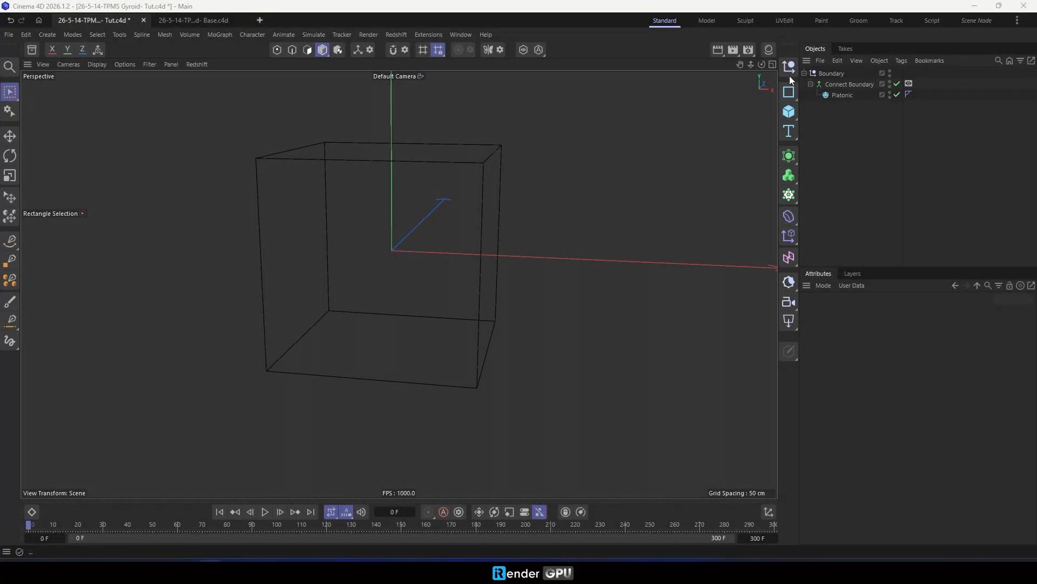
Add a null named TPMS surface and move the Boundary group above it in the object hierarchy.
{"action": "left_click", "coordinate": [789, 69]}
{"action": "double_click", "coordinate": [825, 74]}
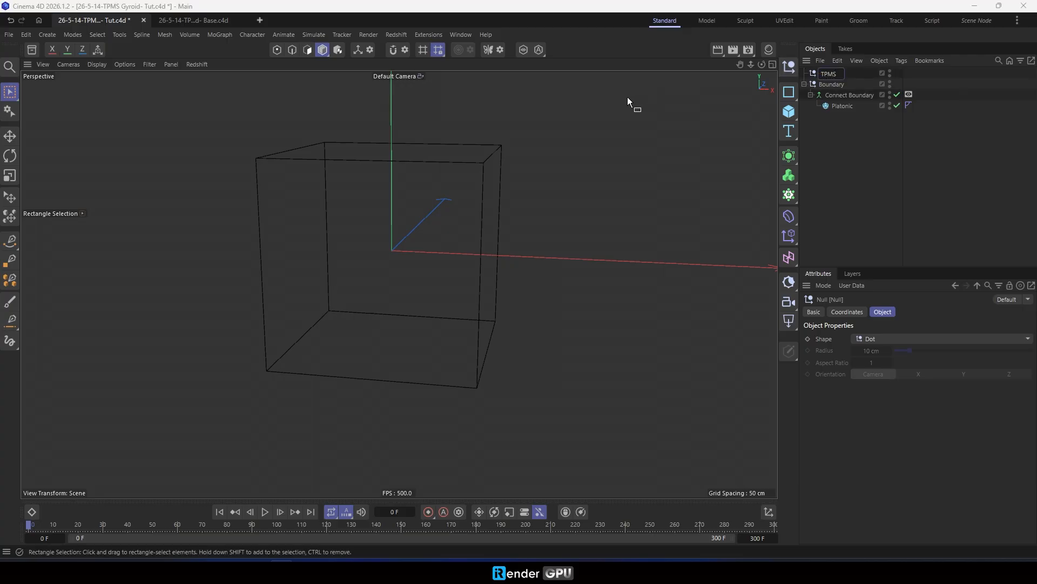
{"action": "type", "text": "TPMS surface"}
{"action": "key", "text": "Return"}
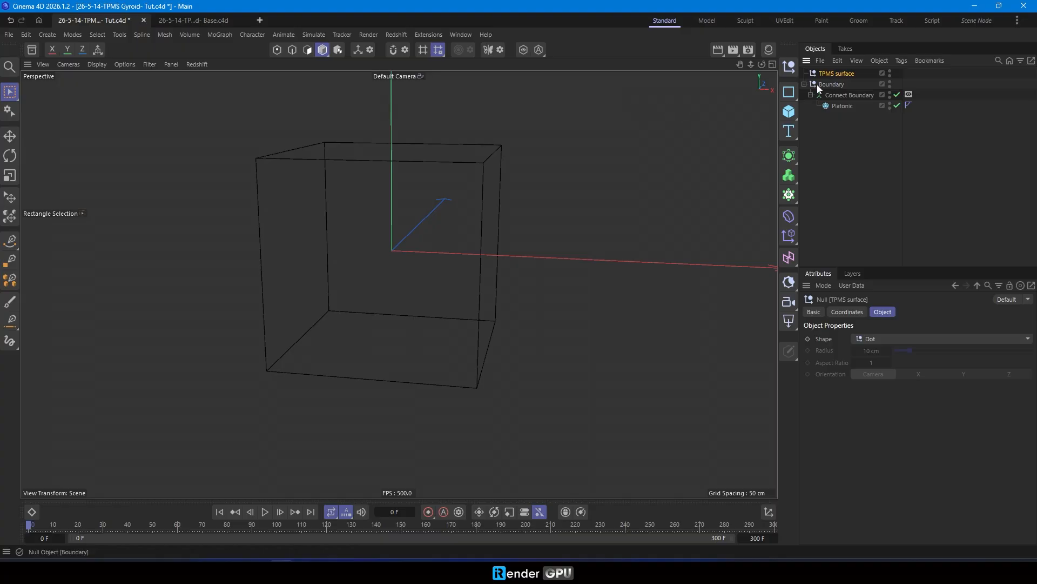
{"action": "left_click_drag", "start_coordinate": [825, 84], "coordinate": [826, 71]}
{"action": "left_click", "coordinate": [842, 132]}
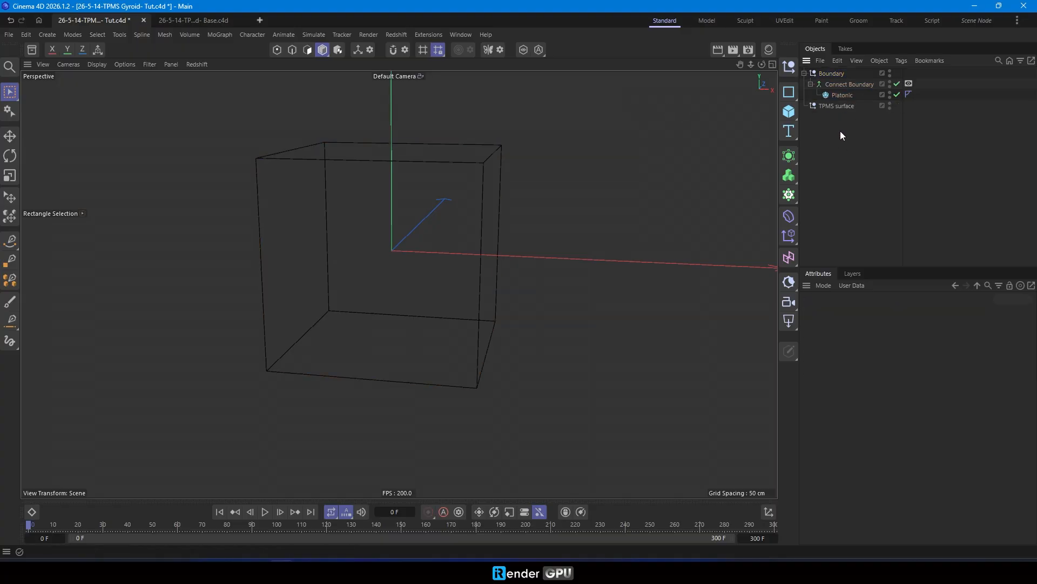
Add a Nodes Mesh object as a child of the TPMS surface null and rename it TPMS.
{"action": "key", "text": "shift+c"}
{"action": "type", "text": "node mesh"}
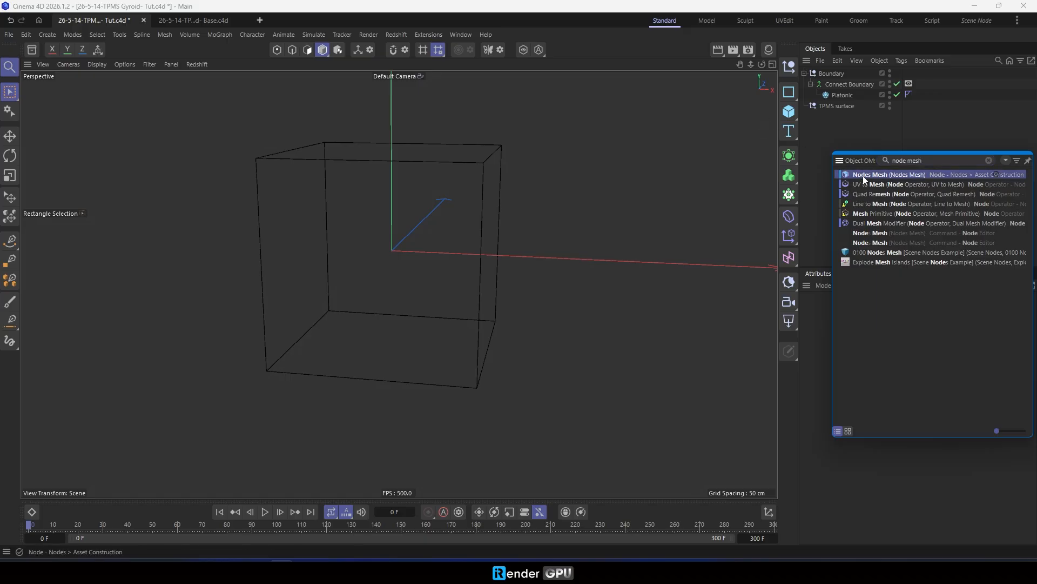
{"action": "left_click", "coordinate": [863, 176]}
{"action": "left_click_drag", "start_coordinate": [840, 117], "coordinate": [839, 117]}
{"action": "double_click", "coordinate": [838, 117]}
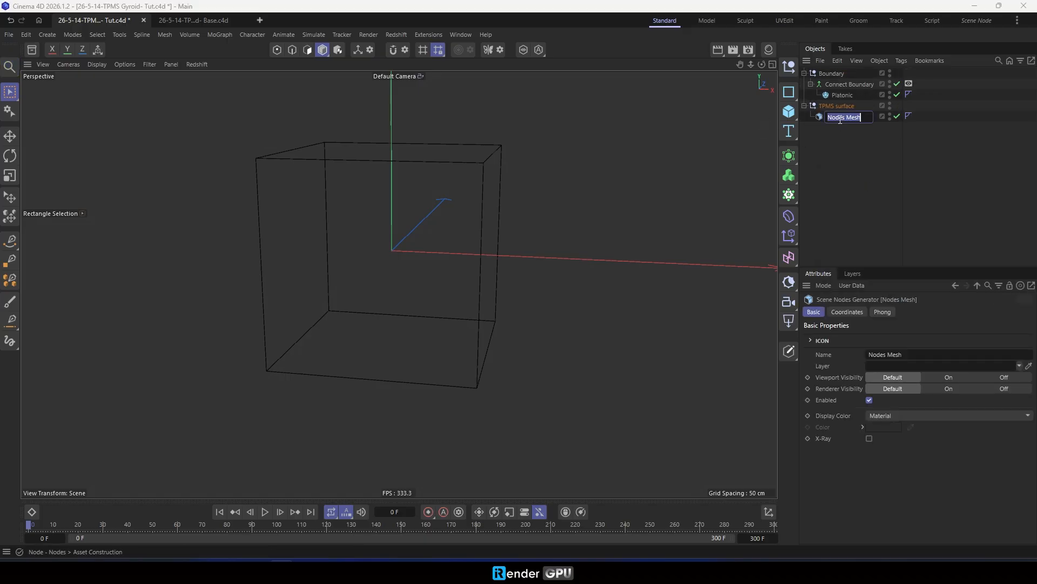
{"action": "key", "text": "BackSpace"}
{"action": "type", "text": "TPMS"}
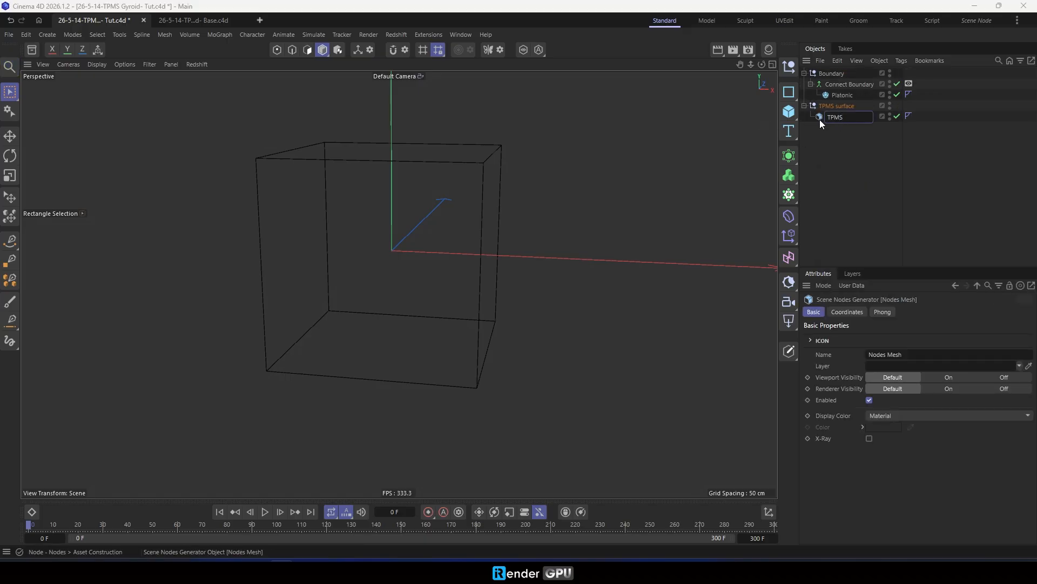
{"action": "key", "text": "Return"}
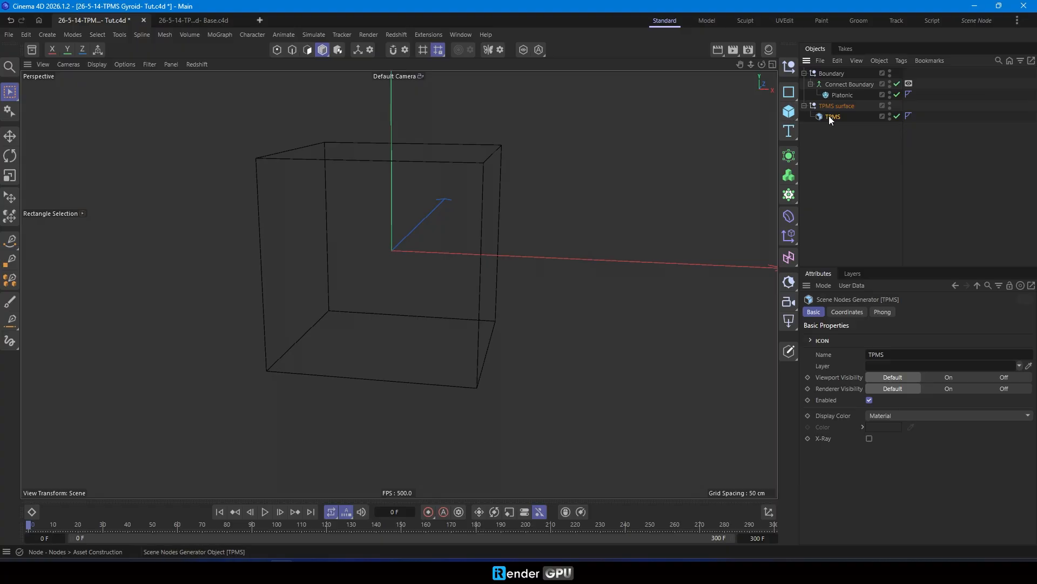
Show the TPMS node graph in the Scene Node layout and add an Object - Link input with its node in the graph.
{"action": "left_click", "coordinate": [978, 21]}
{"action": "left_click", "coordinate": [657, 360]}
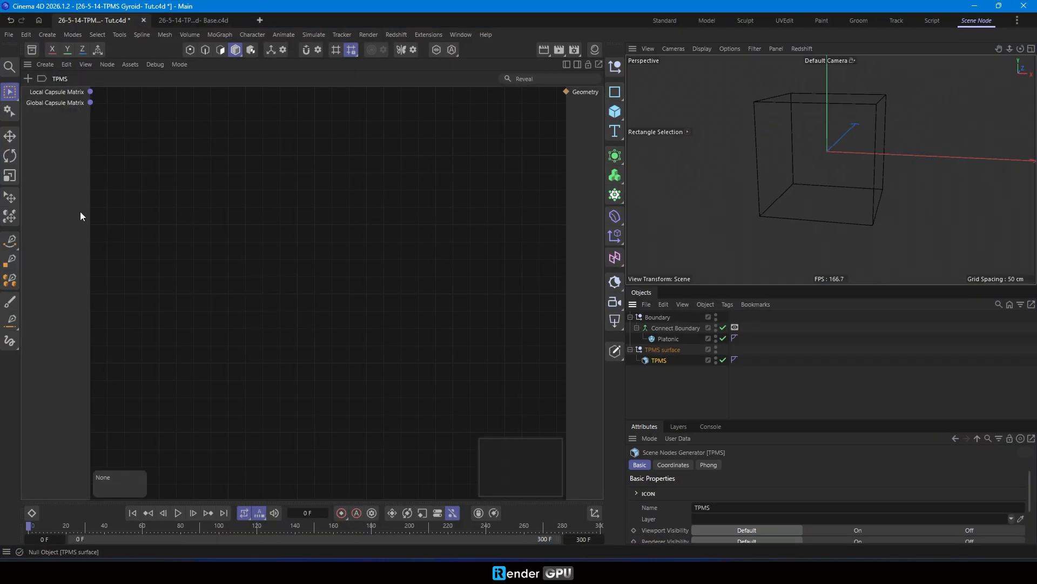
{"action": "right_click", "coordinate": [70, 138]}
{"action": "mouse_move", "coordinate": [141, 164]}
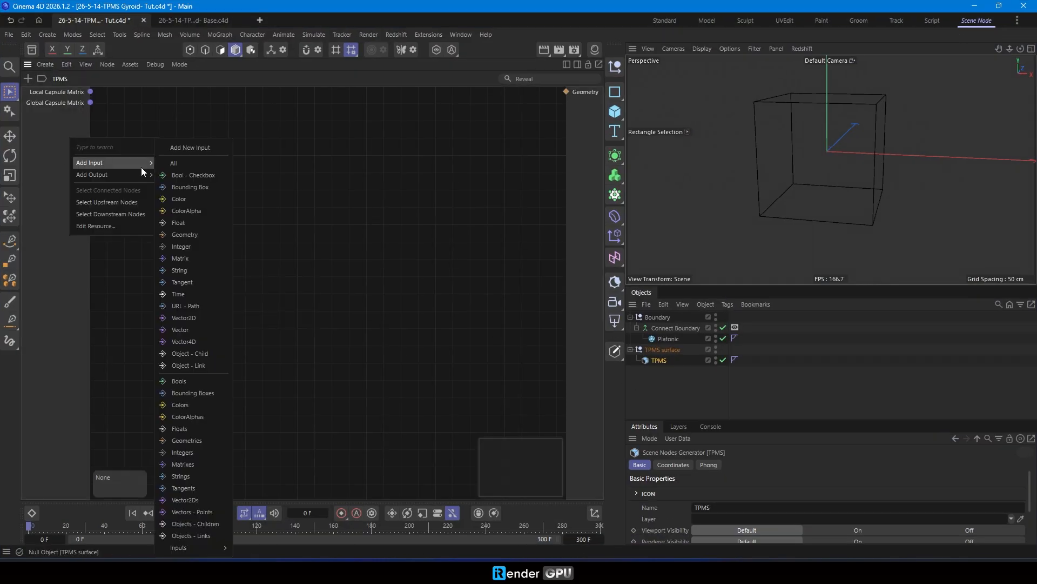
{"action": "left_click", "coordinate": [206, 367]}
{"action": "left_click_drag", "start_coordinate": [191, 234], "coordinate": [155, 250]}
Add a Transform Geometry node beside Object Link and connect the link's Geometry and Matrix outputs to its Geometry and Transform inputs.
{"action": "left_click", "coordinate": [197, 320]}
{"action": "type", "text": "cltrans"}
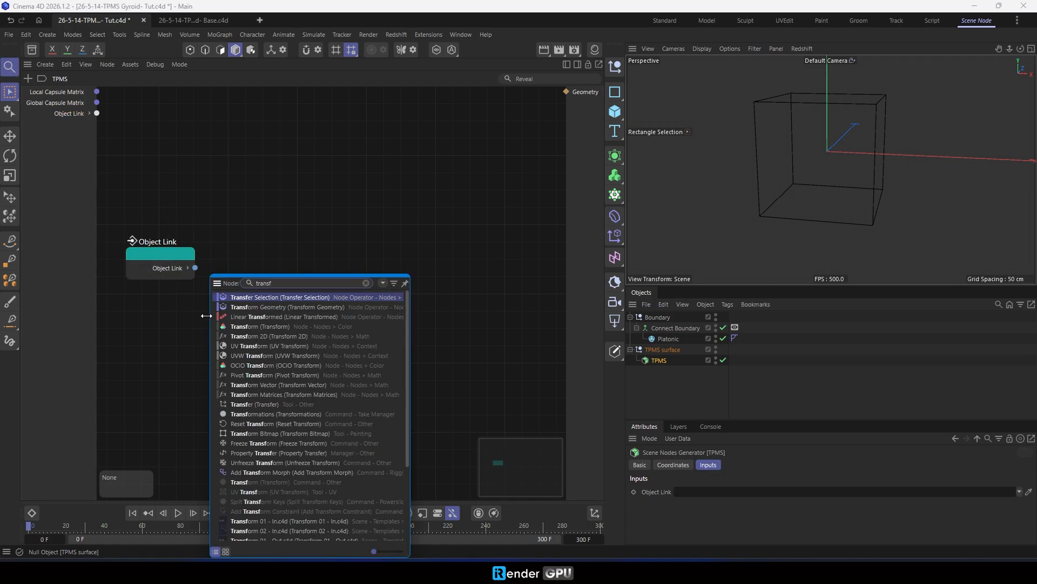
{"action": "left_click", "coordinate": [228, 305]}
{"action": "left_click_drag", "start_coordinate": [204, 330], "coordinate": [259, 278]}
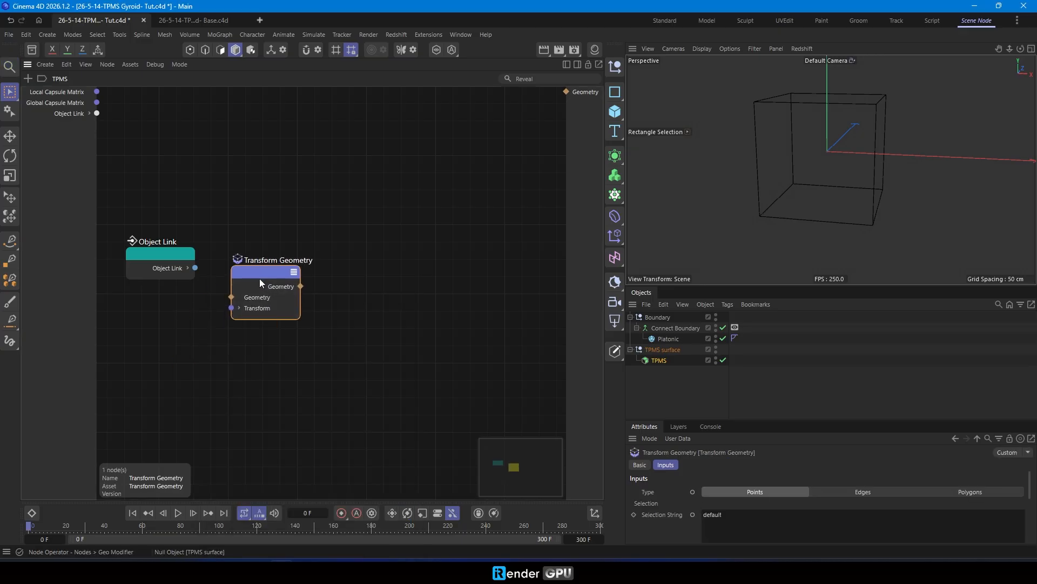
{"action": "left_click", "coordinate": [187, 268]}
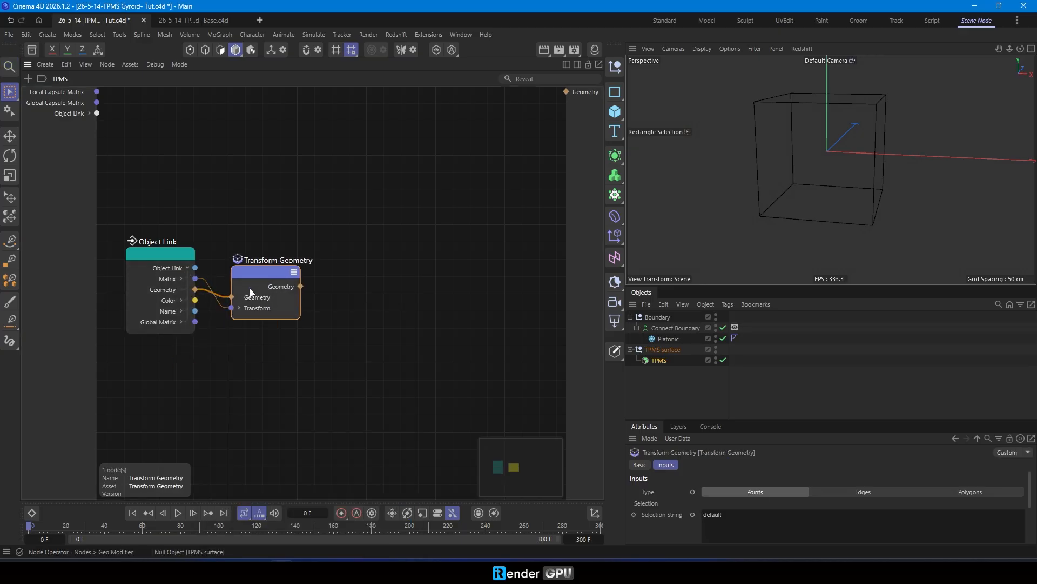
Add a Volume Voxel Fill node beside the Transform Geometry node in the TPMS graph.
{"action": "left_click_drag", "start_coordinate": [253, 276], "coordinate": [240, 262]}
{"action": "left_click", "coordinate": [253, 334]}
{"action": "middle_click_drag", "start_coordinate": [322, 349], "coordinate": [294, 304]}
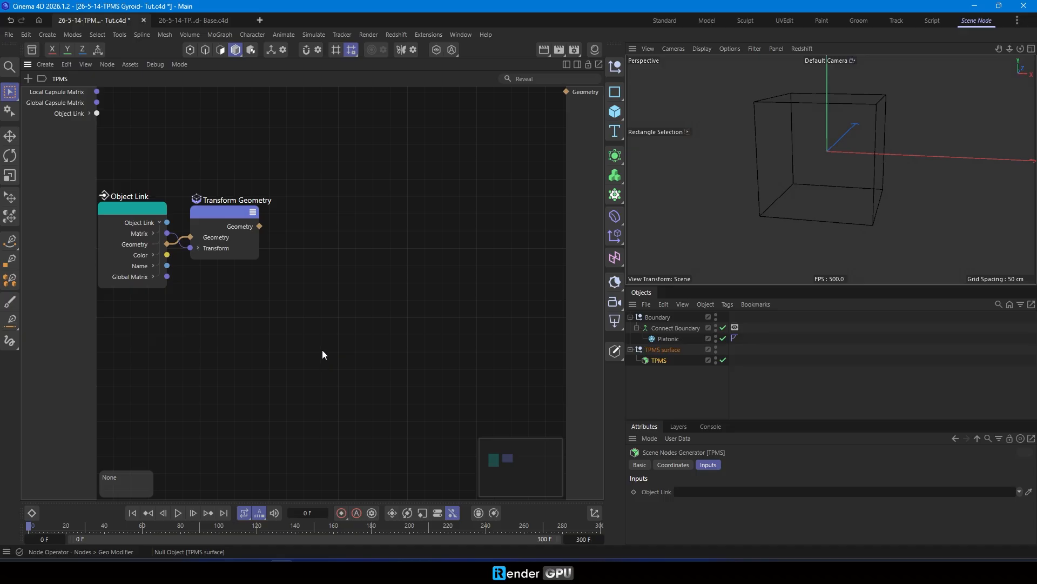
{"action": "double_click", "coordinate": [323, 326]}
{"action": "type", "text": "transf"}
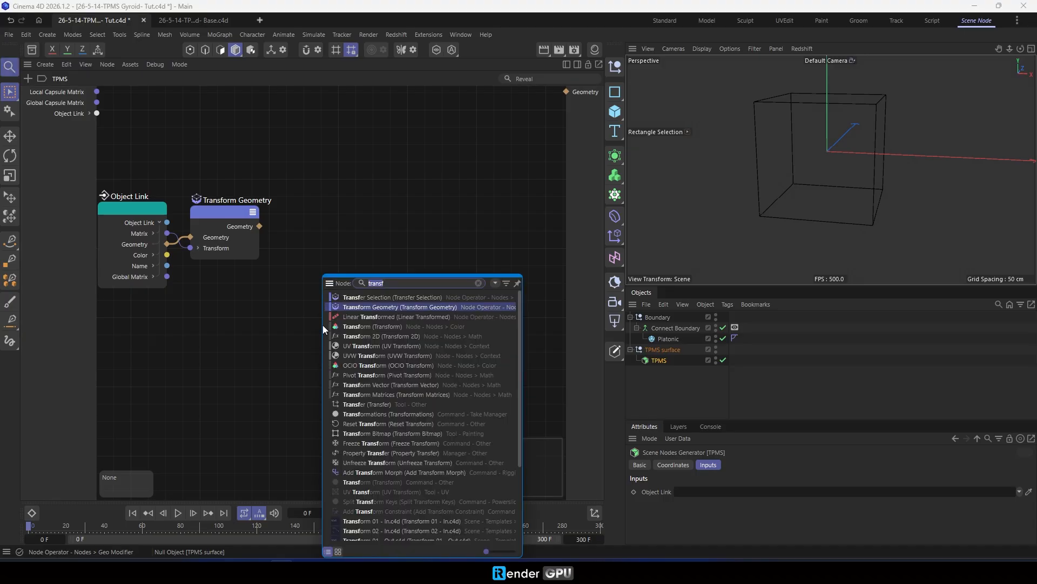
{"action": "key", "text": "BackSpace"}
{"action": "type", "text": "voxel"}
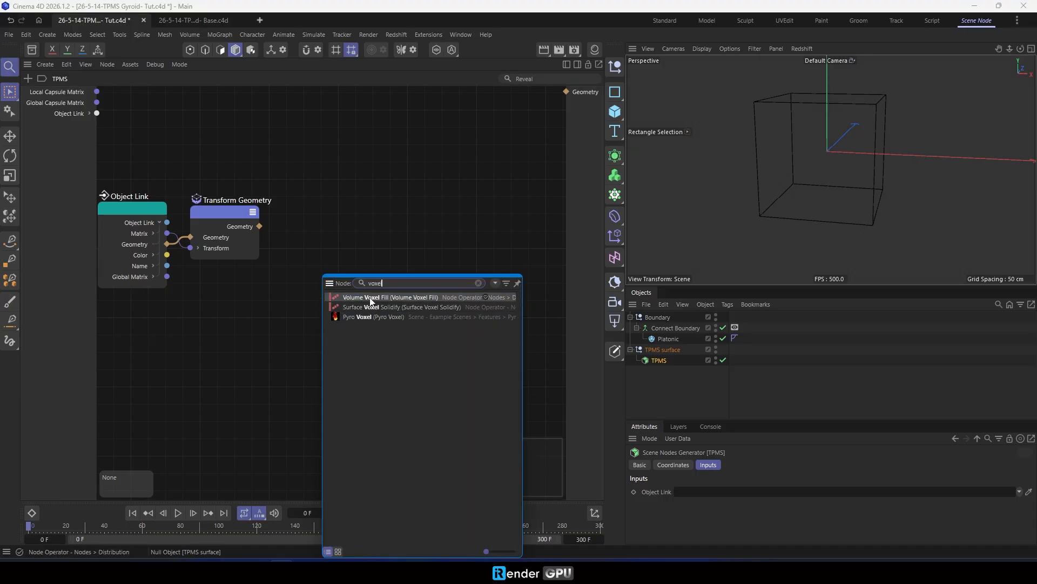
{"action": "left_click", "coordinate": [370, 297]}
{"action": "left_click_drag", "start_coordinate": [316, 329], "coordinate": [326, 260]}
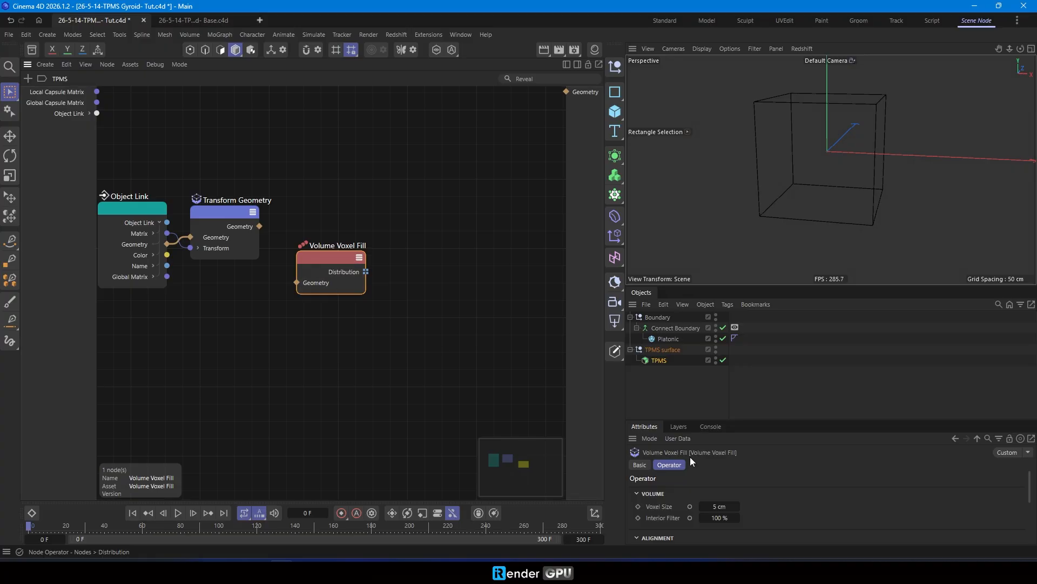
Expose Voxel Size and Interior Filter on Volume Voxel Fill as graph inputs and connect Transform Geometry's output to its Geometry input.
{"action": "left_click", "coordinate": [690, 506]}
{"action": "left_click", "coordinate": [690, 517]}
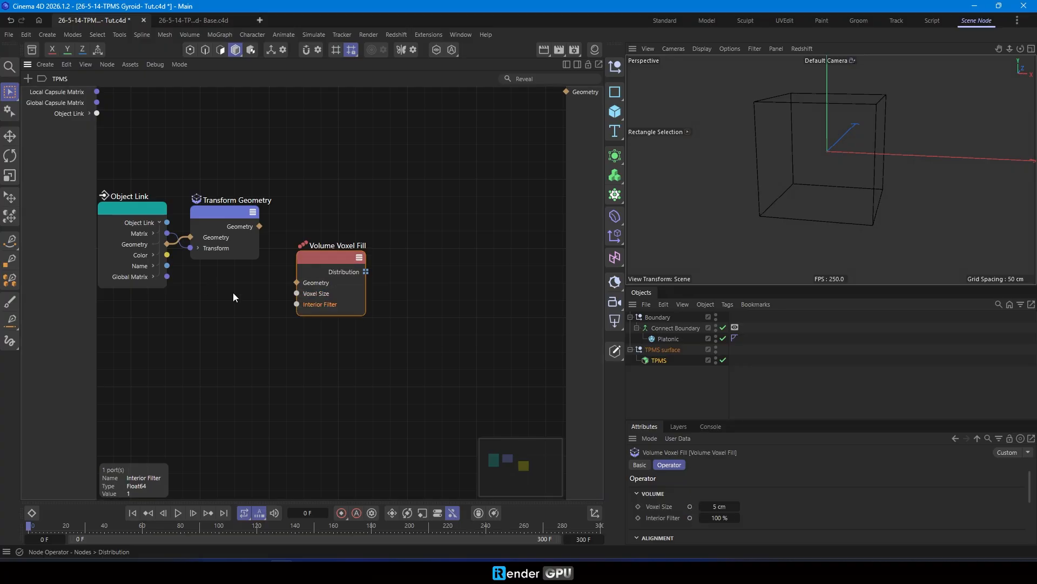
{"action": "right_click", "coordinate": [297, 294]}
{"action": "left_click", "coordinate": [290, 322]}
{"action": "right_click", "coordinate": [296, 305]}
{"action": "left_click", "coordinate": [277, 330]}
{"action": "left_click_drag", "start_coordinate": [323, 270], "coordinate": [314, 243]}
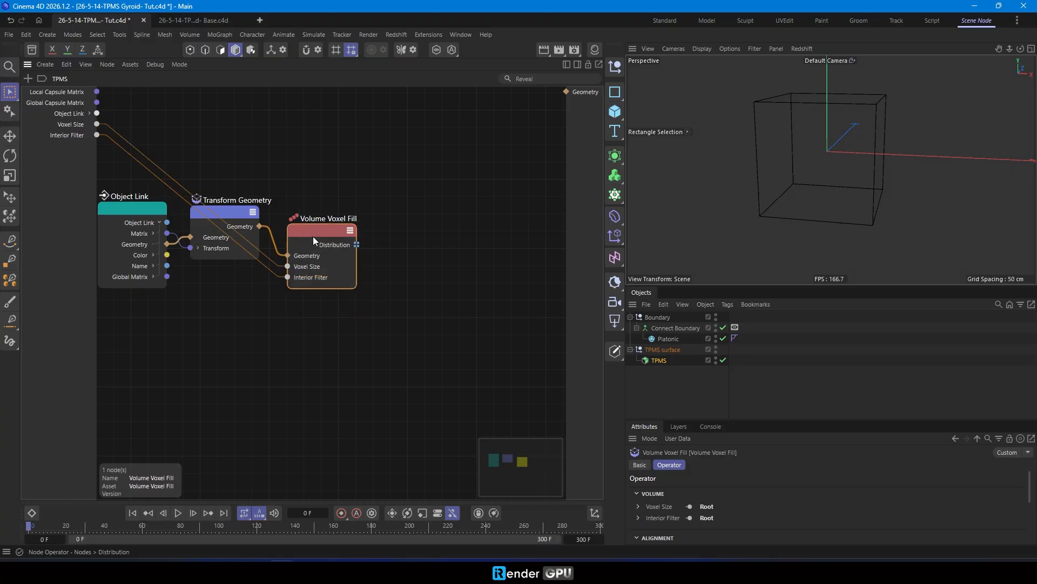
Place the Voxel Size and Interior Filter graph inputs as an Inputs node below Transform Geometry.
{"action": "left_click", "coordinate": [298, 323]}
{"action": "left_click_drag", "start_coordinate": [81, 155], "coordinate": [73, 125]}
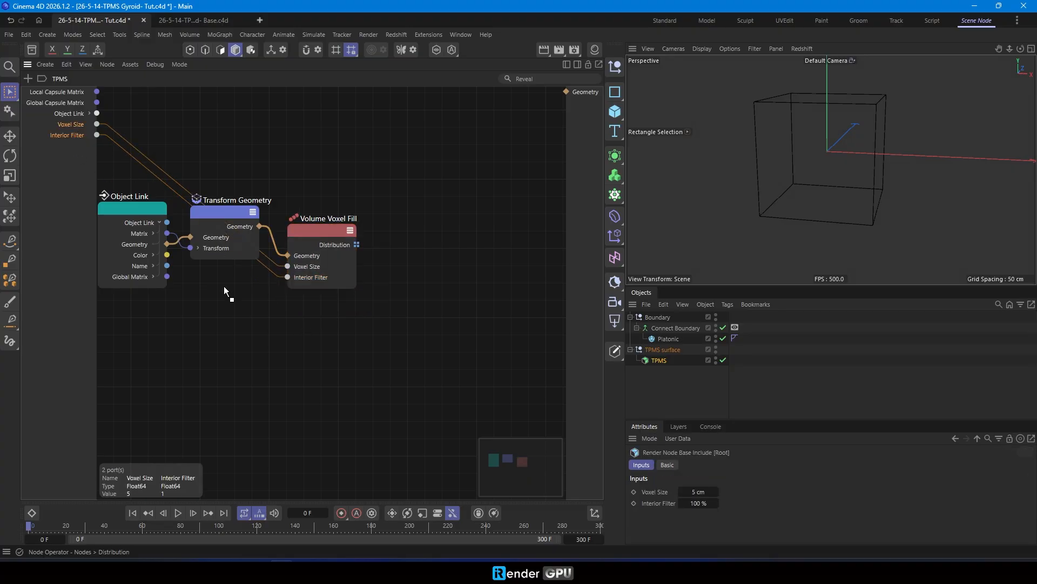
{"action": "left_click_drag", "start_coordinate": [223, 286], "coordinate": [221, 290]}
{"action": "left_click", "coordinate": [345, 359]}
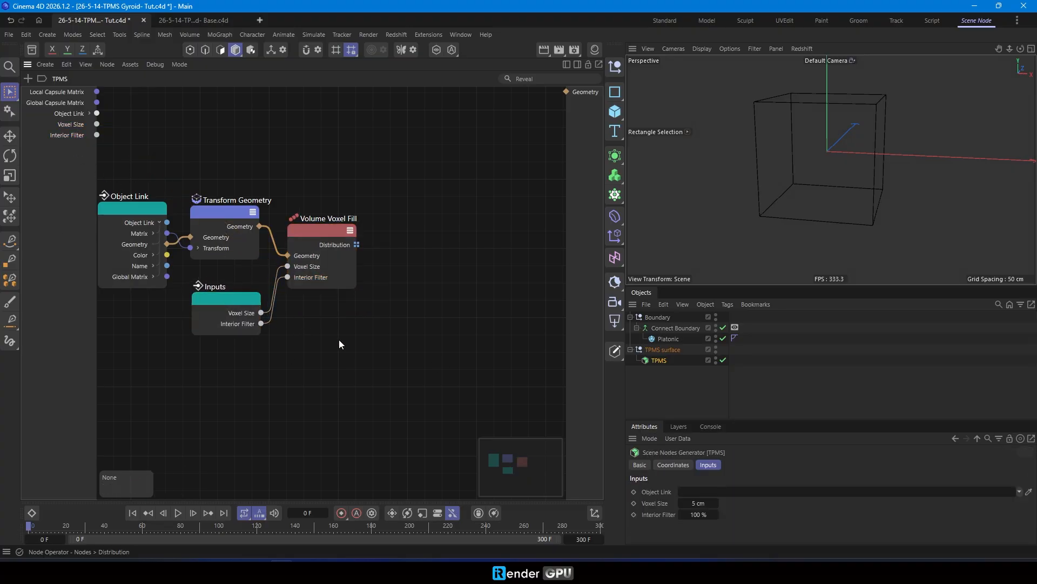
Group all the nodes in a scaffold named Solidity and color it green.
{"action": "middle_click_drag", "start_coordinate": [339, 339], "coordinate": [376, 354]}
{"action": "left_click_drag", "start_coordinate": [125, 175], "coordinate": [431, 411]}
{"action": "key", "text": "alt+s"}
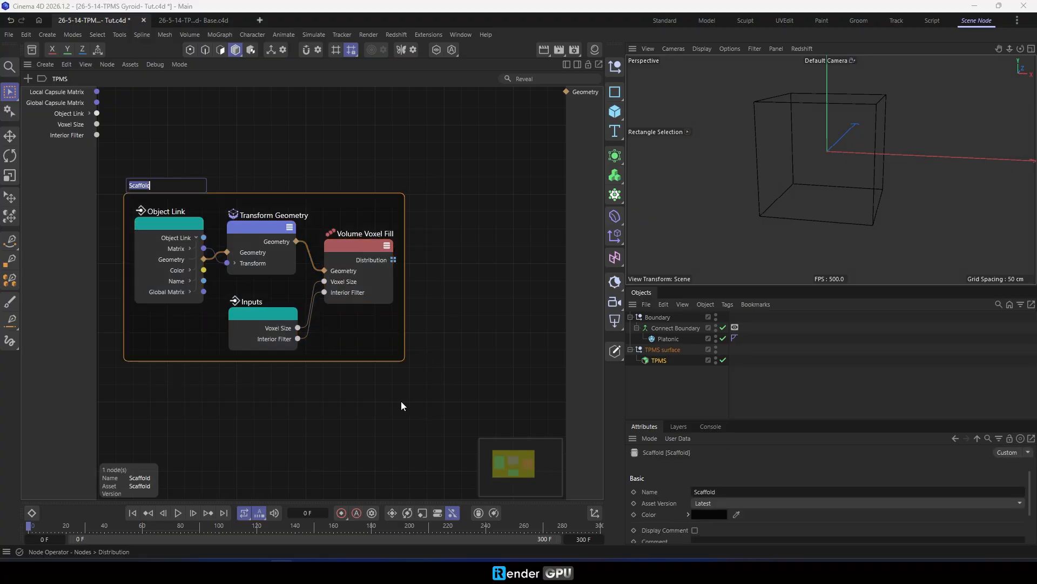
{"action": "type", "text": "Sc"}
{"action": "key", "text": "Return"}
{"action": "right_click", "coordinate": [352, 351]}
{"action": "mouse_move", "coordinate": [477, 535]}
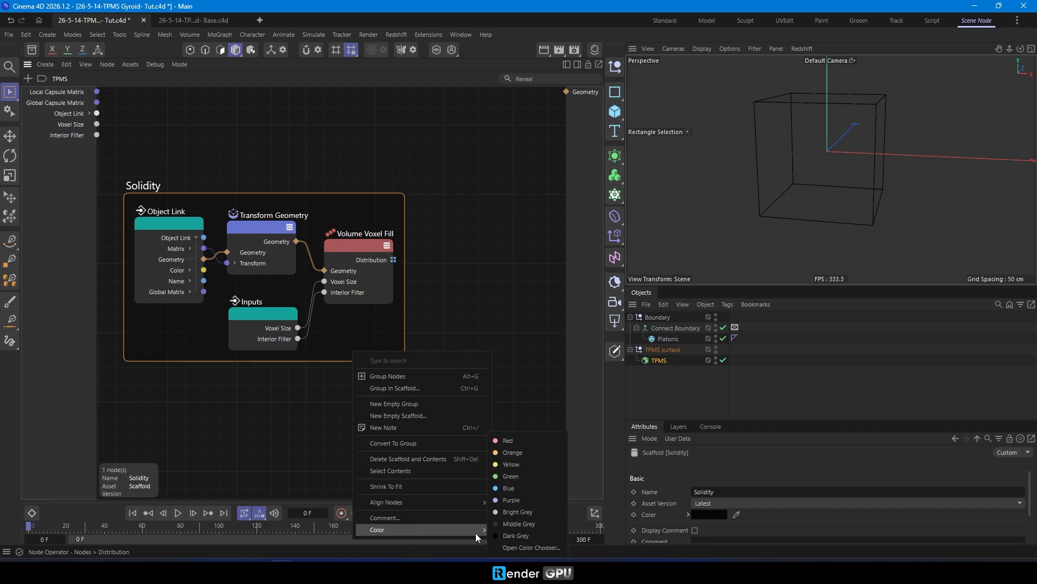
{"action": "left_click", "coordinate": [501, 476]}
{"action": "left_click", "coordinate": [314, 400]}
Add a Decompose Container node beside the Solidity scaffold.
{"action": "scroll", "coordinate": [362, 360], "scroll_direction": "down", "scroll_amount": 3}
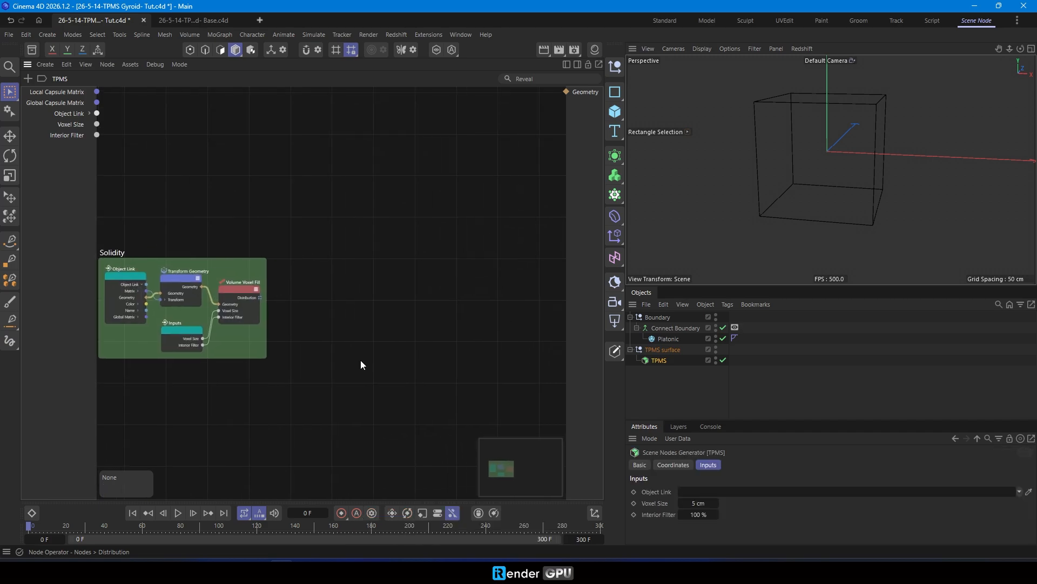
{"action": "scroll", "coordinate": [332, 350], "scroll_direction": "up", "scroll_amount": 2}
{"action": "double_click", "coordinate": [341, 364]}
{"action": "type", "text": "dec"}
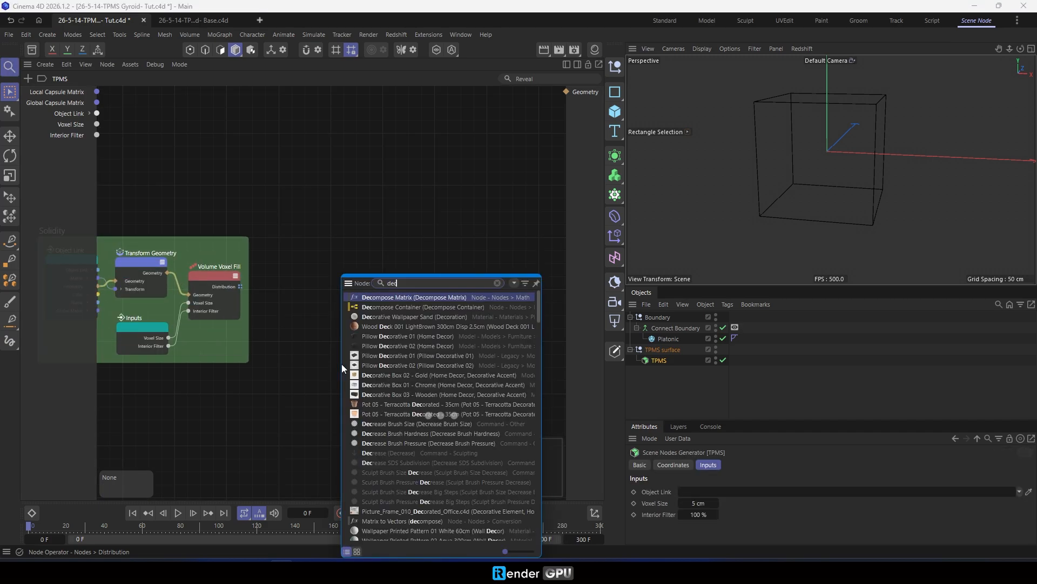
{"action": "left_click", "coordinate": [371, 306]}
{"action": "left_click_drag", "start_coordinate": [321, 349], "coordinate": [305, 271]}
Connect Volume Voxel Fill's Distribution output to the Container input of Decompose Container and delete the extra Type Of node.
{"action": "scroll", "coordinate": [254, 313], "scroll_direction": "up", "scroll_amount": 2}
{"action": "left_click_drag", "start_coordinate": [232, 272], "coordinate": [312, 270]}
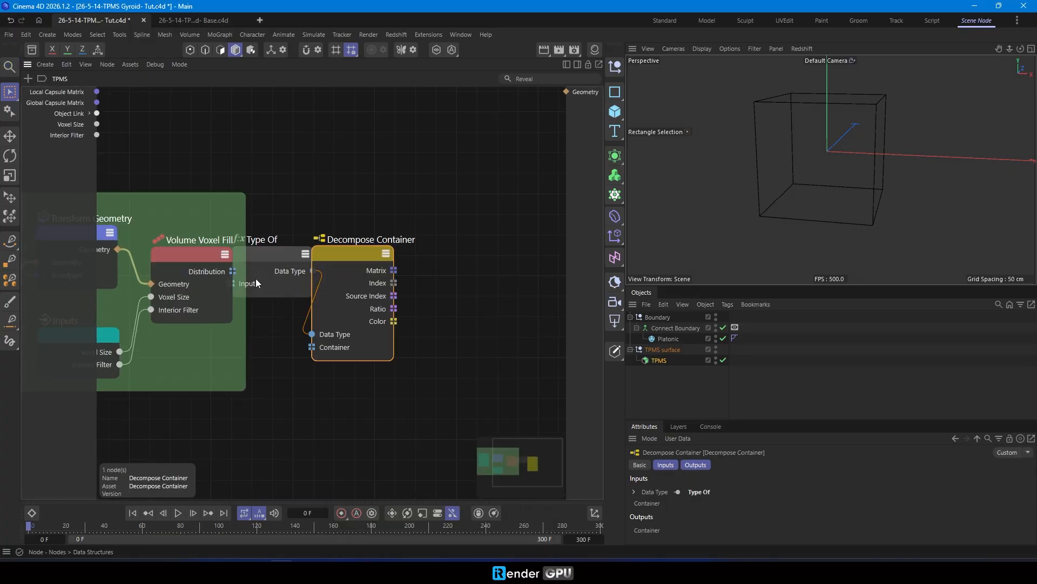
{"action": "left_click_drag", "start_coordinate": [366, 253], "coordinate": [404, 232]}
{"action": "left_click", "coordinate": [279, 254]}
{"action": "key", "text": "Delete"}
{"action": "left_click_drag", "start_coordinate": [254, 282], "coordinate": [348, 326]}
{"action": "left_click_drag", "start_coordinate": [380, 235], "coordinate": [335, 229]}
{"action": "scroll", "coordinate": [351, 323], "scroll_direction": "down", "scroll_amount": 1}
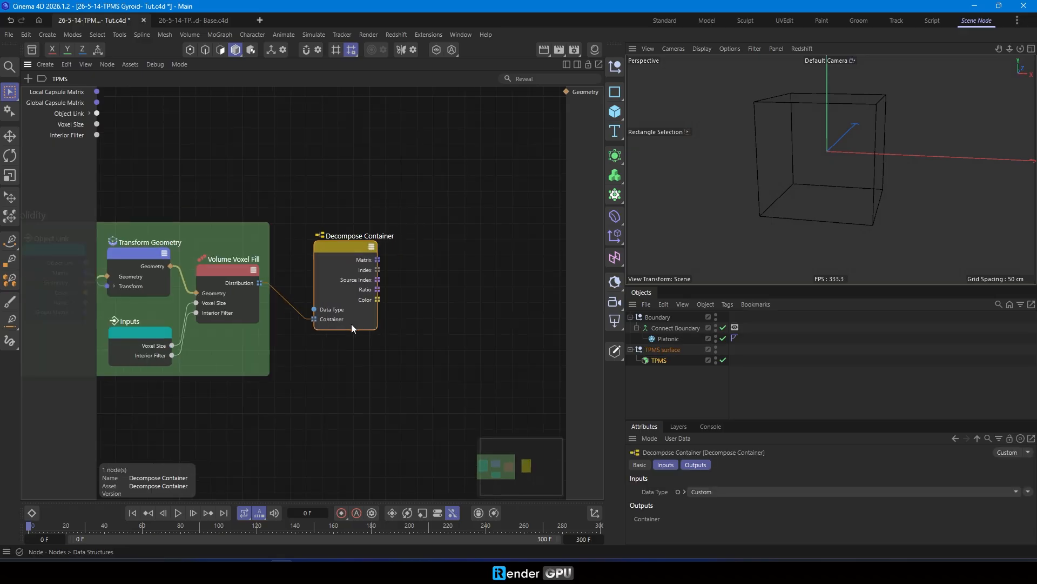
Add an Iterate Collection node, feed it the Matrix output of Decompose Container, and expand its Elements output.
{"action": "double_click", "coordinate": [357, 289]}
{"action": "type", "text": "t"}
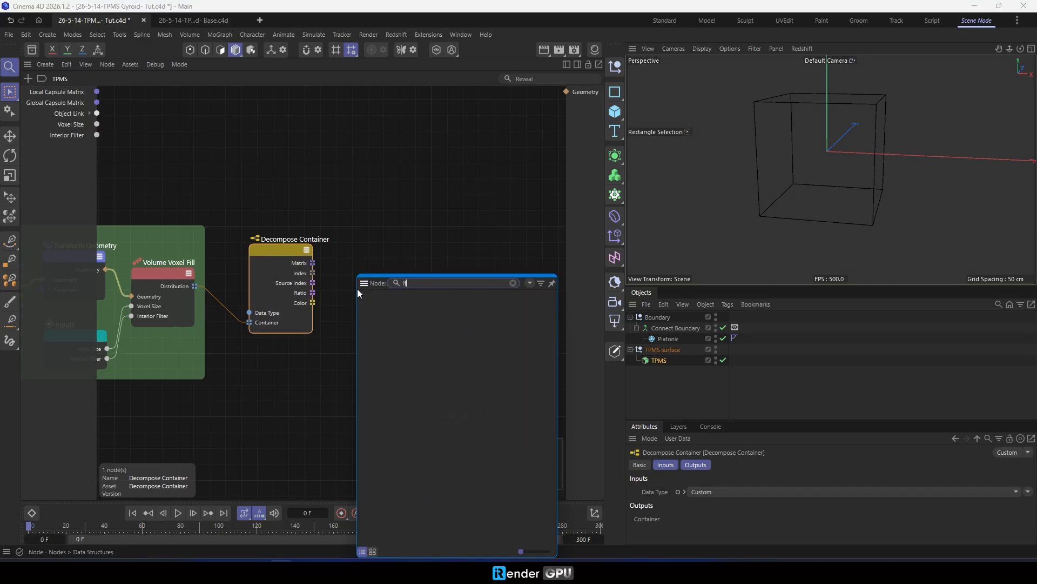
{"action": "left_click", "coordinate": [401, 346]}
{"action": "left_click_drag", "start_coordinate": [355, 300], "coordinate": [356, 234]}
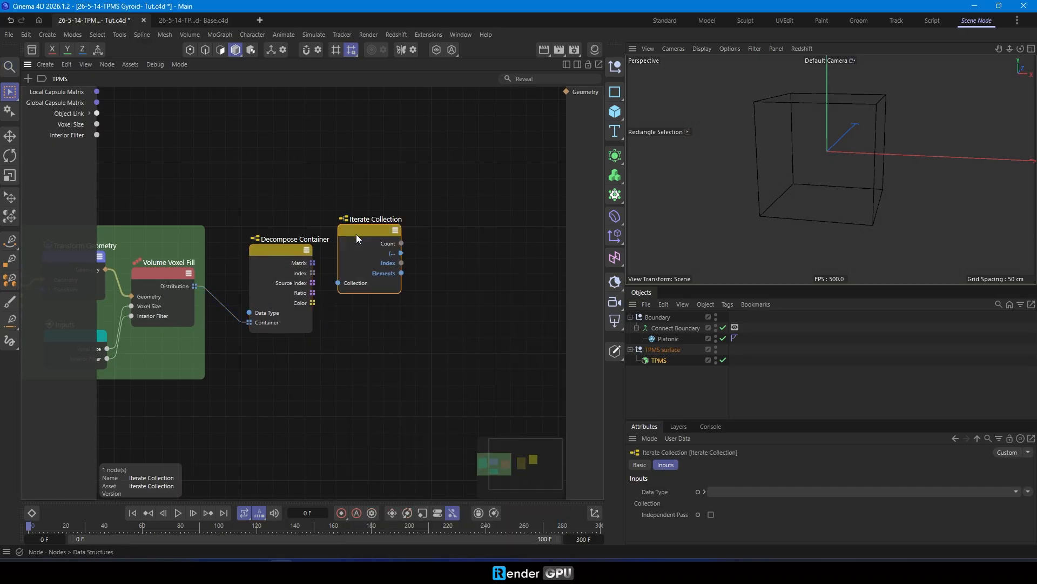
{"action": "left_click_drag", "start_coordinate": [314, 262], "coordinate": [337, 283]}
{"action": "left_click_drag", "start_coordinate": [364, 235], "coordinate": [355, 236]}
{"action": "left_click", "coordinate": [383, 275]}
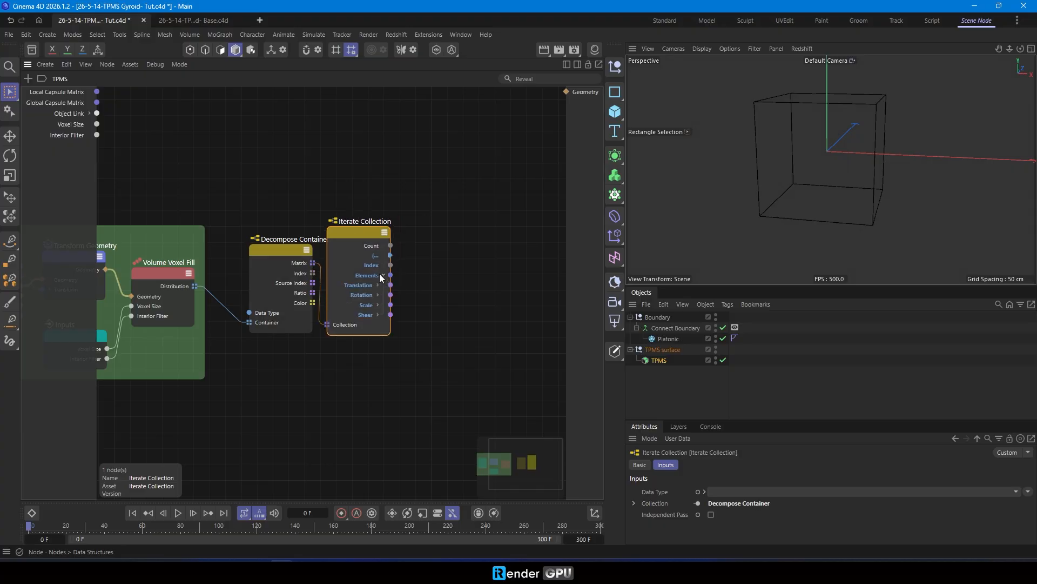
{"action": "scroll", "coordinate": [387, 221], "scroll_direction": "up", "scroll_amount": 3}
{"action": "scroll", "coordinate": [372, 263], "scroll_direction": "down", "scroll_amount": 5}
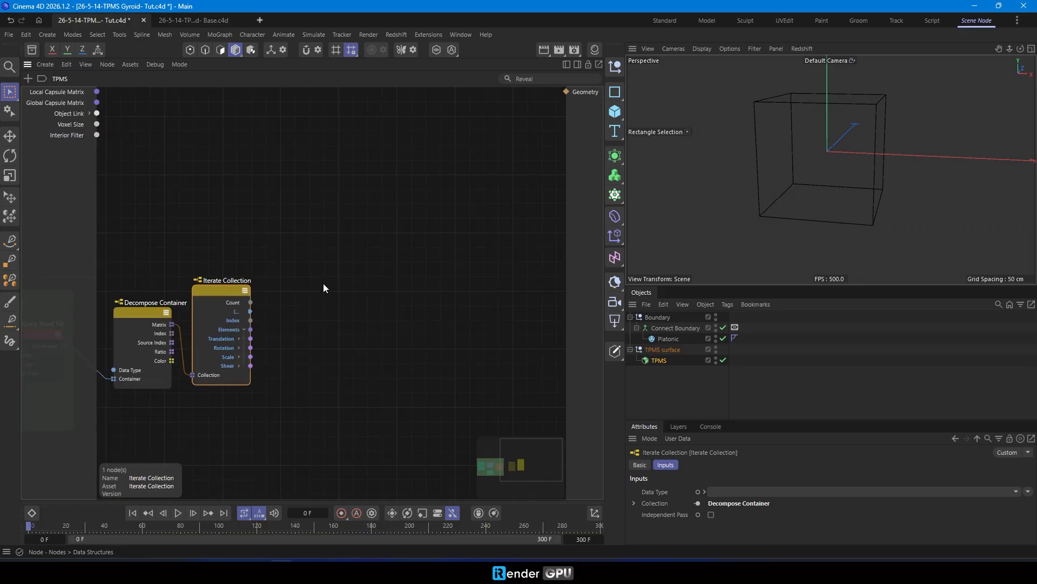
Add a Split Vector node and connect Iterate Collection's Translation output to its Vector input.
{"action": "double_click", "coordinate": [323, 283]}
{"action": "type", "text": "it"}
{"action": "key", "text": "BackSpace"}
{"action": "key", "text": "BackSpace"}
{"action": "type", "text": "split"}
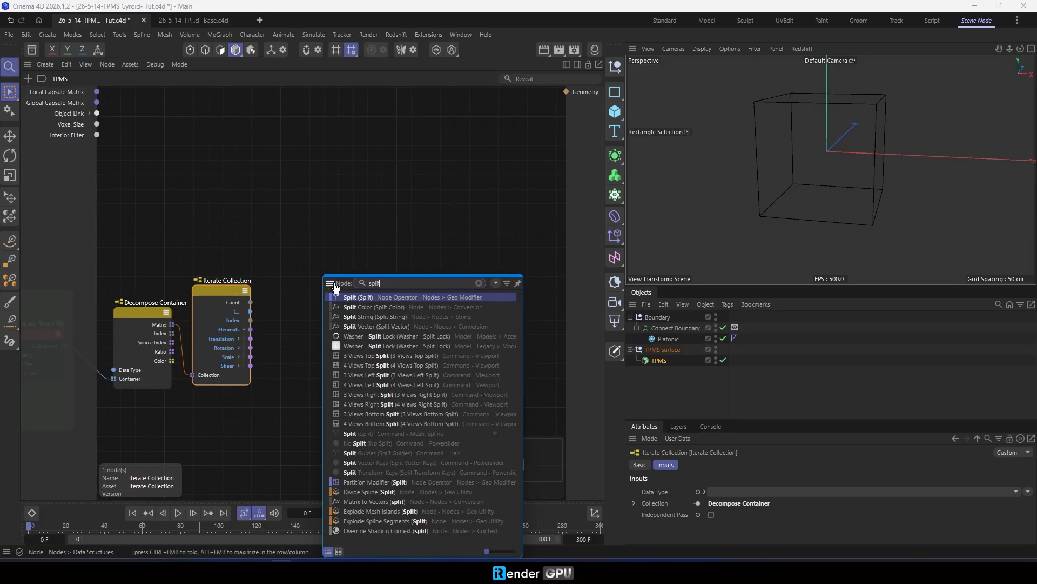
{"action": "left_click", "coordinate": [356, 327]}
{"action": "scroll", "coordinate": [258, 254], "scroll_direction": "up", "scroll_amount": 1}
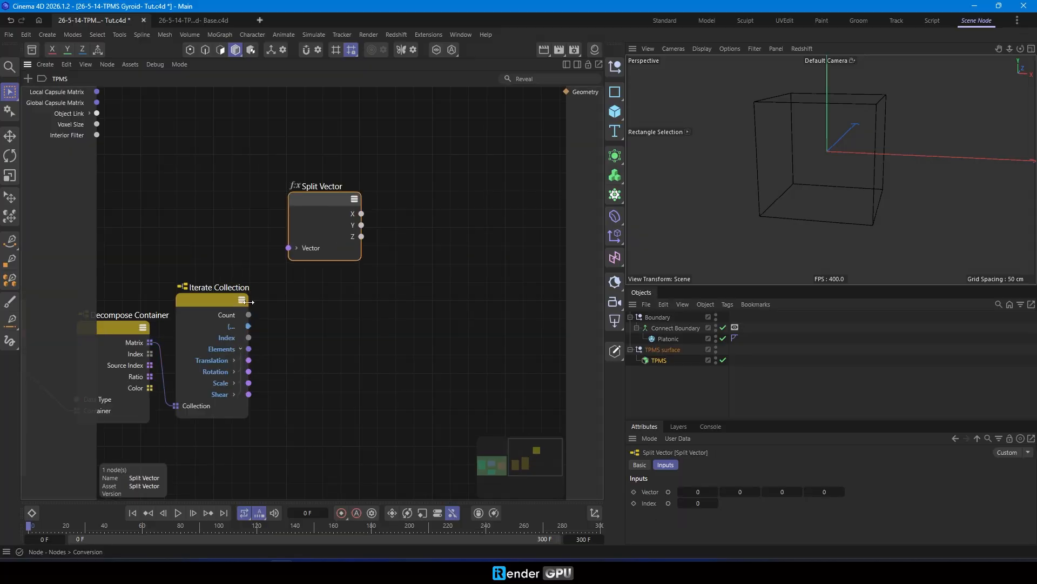
{"action": "left_click_drag", "start_coordinate": [248, 360], "coordinate": [289, 247]}
{"action": "left_click_drag", "start_coordinate": [324, 195], "coordinate": [329, 212]}
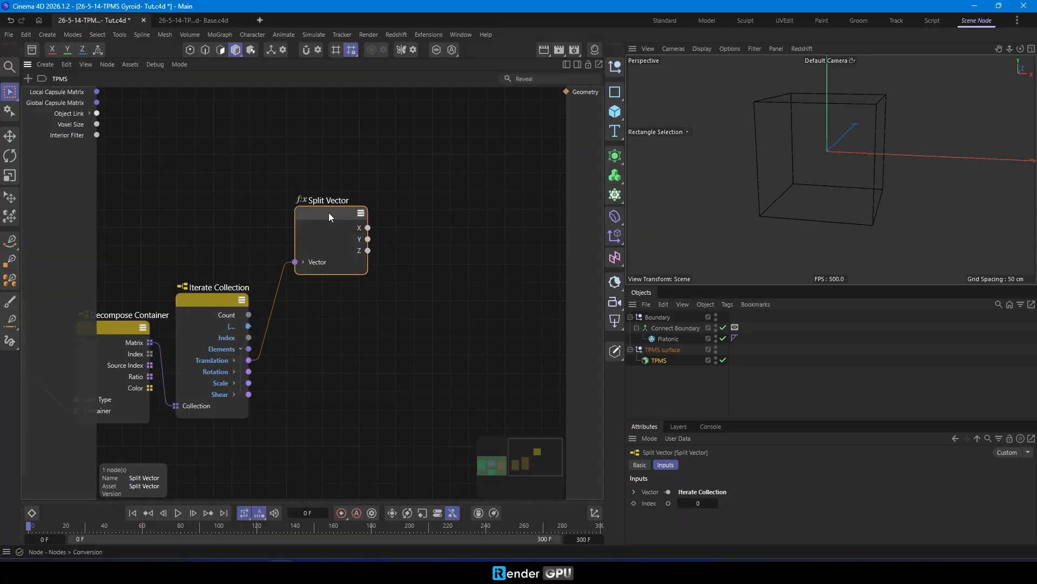
Assign Connect Boundary as the TPMS object's Object Link and set its Voxel Size to 2 cm.
{"action": "left_click", "coordinate": [655, 361]}
{"action": "left_click_drag", "start_coordinate": [762, 420], "coordinate": [761, 370]}
{"action": "left_click_drag", "start_coordinate": [678, 328], "coordinate": [727, 443]}
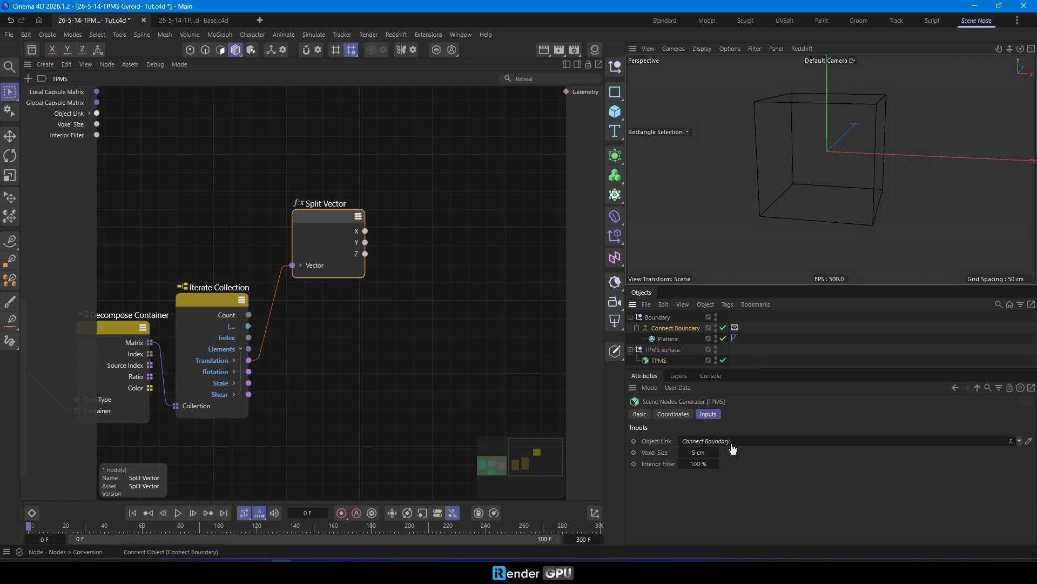
{"action": "left_click", "coordinate": [699, 453]}
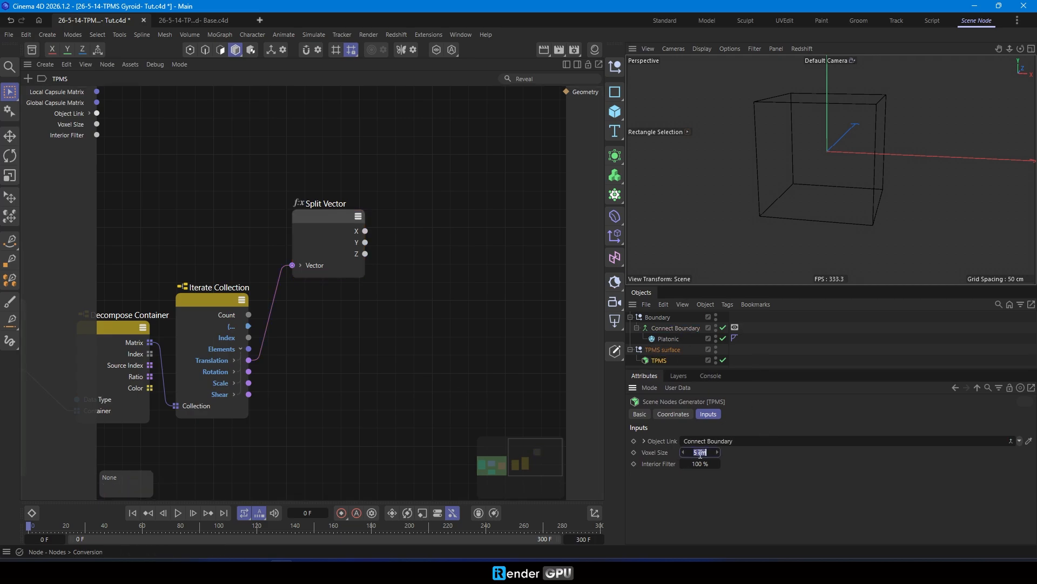
{"action": "type", "text": "2"}
{"action": "key", "text": "Return"}
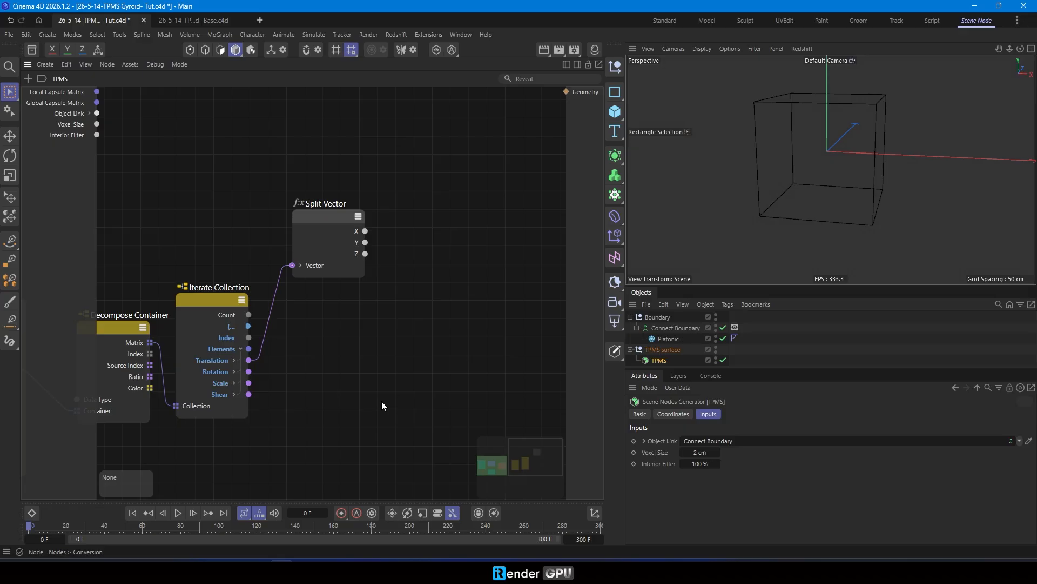
Switch to the Word document TPMS equation.docx, examine the Gyroid equation and its 2π/L term, and return to Cinema 4D.
{"action": "scroll", "coordinate": [309, 374], "scroll_direction": "down", "scroll_amount": 2}
{"action": "middle_click_drag", "start_coordinate": [309, 374], "coordinate": [243, 419]}
{"action": "left_click", "coordinate": [258, 572]}
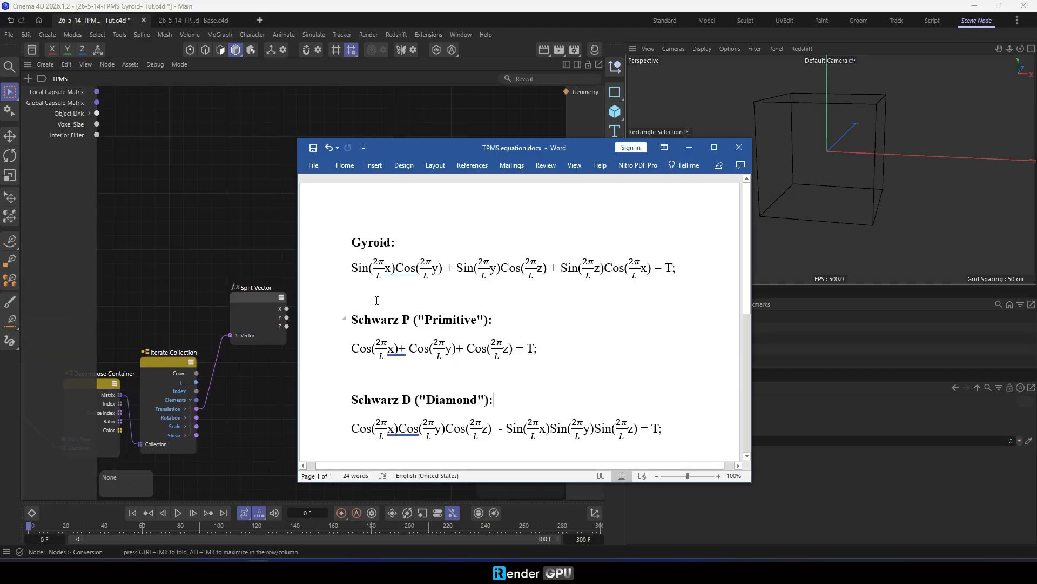
{"action": "left_click_drag", "start_coordinate": [350, 269], "coordinate": [684, 273]}
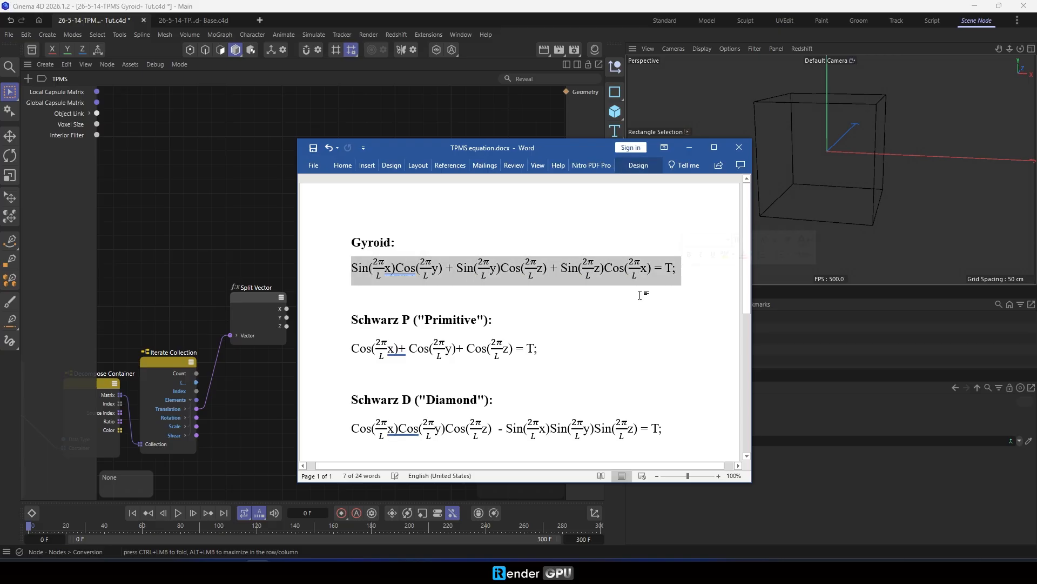
{"action": "left_click", "coordinate": [377, 276]}
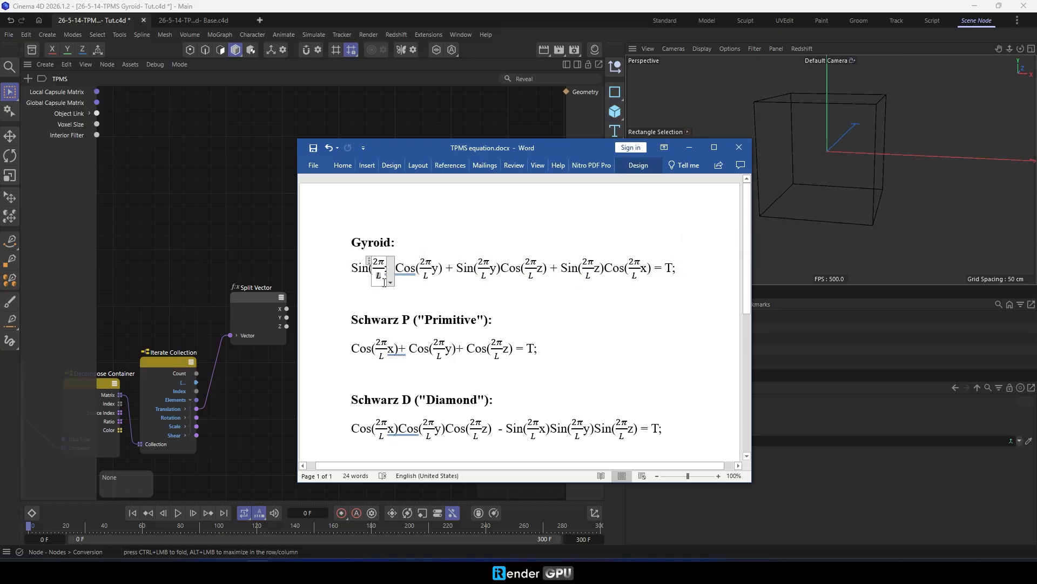
{"action": "left_click", "coordinate": [759, 184]}
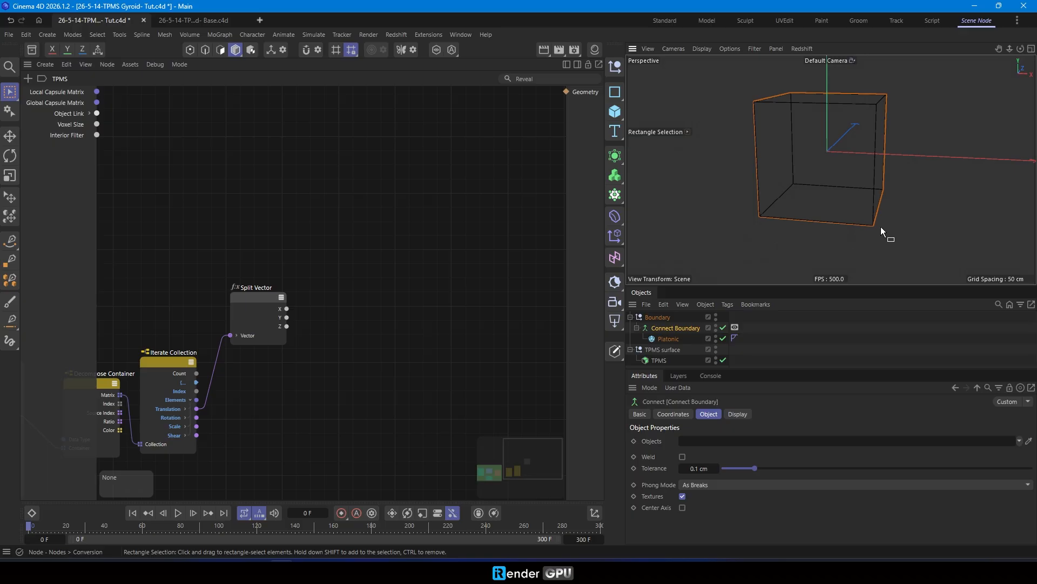
{"action": "left_click", "coordinate": [334, 343]}
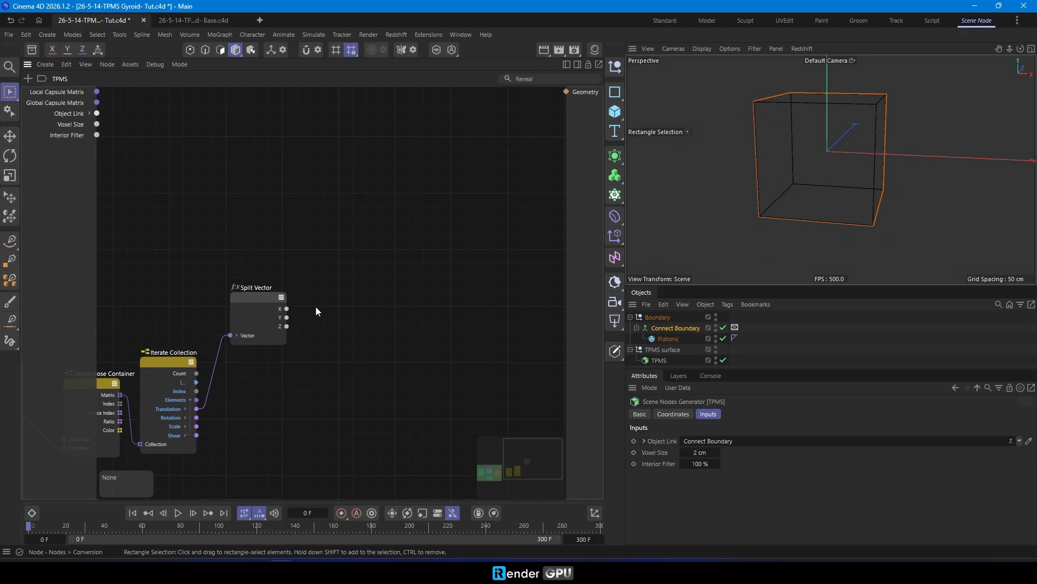
Add a Value node above the Iterate Collection node and rename it 2Pi.
{"action": "middle_click_drag", "start_coordinate": [170, 178], "coordinate": [228, 227]}
{"action": "double_click", "coordinate": [222, 189]}
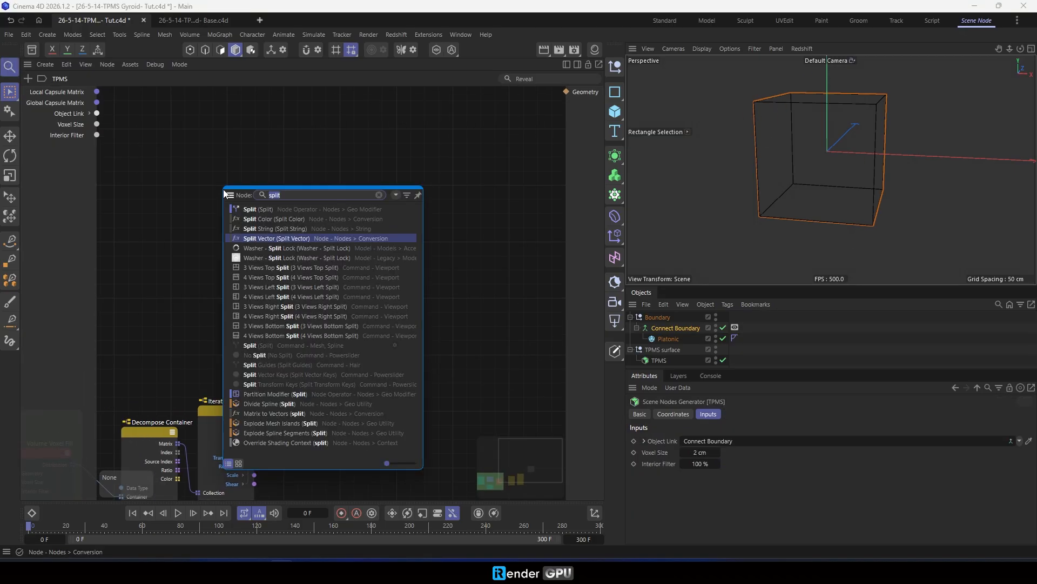
{"action": "type", "text": "value"}
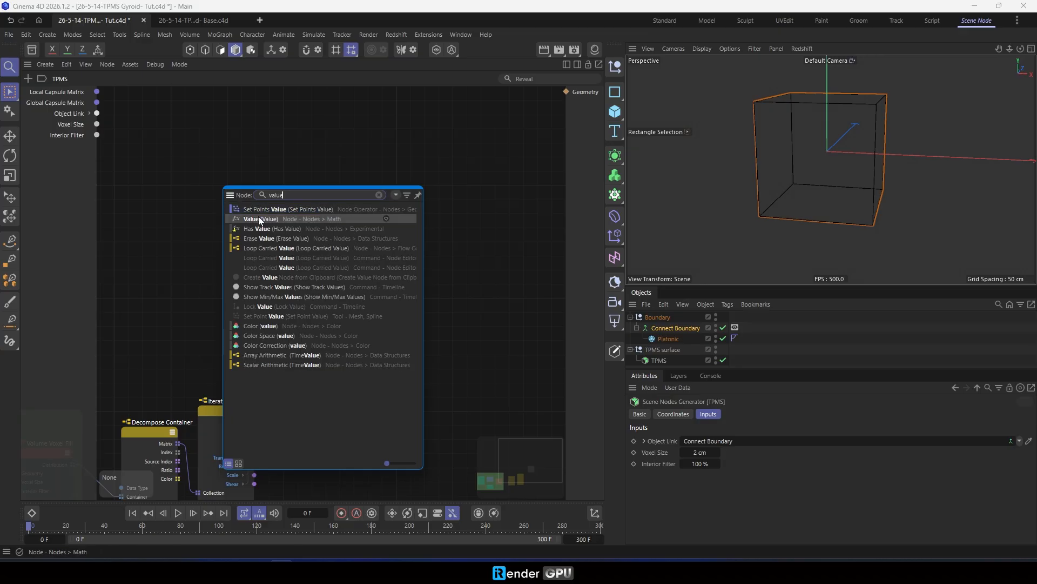
{"action": "left_click", "coordinate": [257, 219]}
{"action": "left_click_drag", "start_coordinate": [253, 185], "coordinate": [224, 169]}
{"action": "double_click", "coordinate": [218, 148]}
{"action": "type", "text": "2Pi"}
{"action": "key", "text": "Return"}
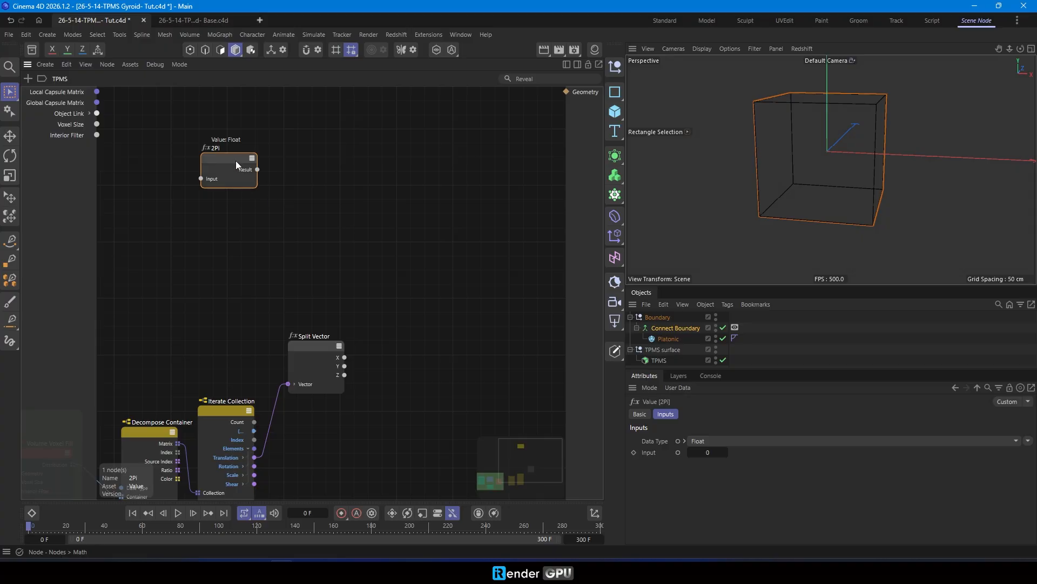
Set the 2Pi node's float input to 2π (6.2832) and move the node slightly higher in the graph.
{"action": "left_click", "coordinate": [708, 453]}
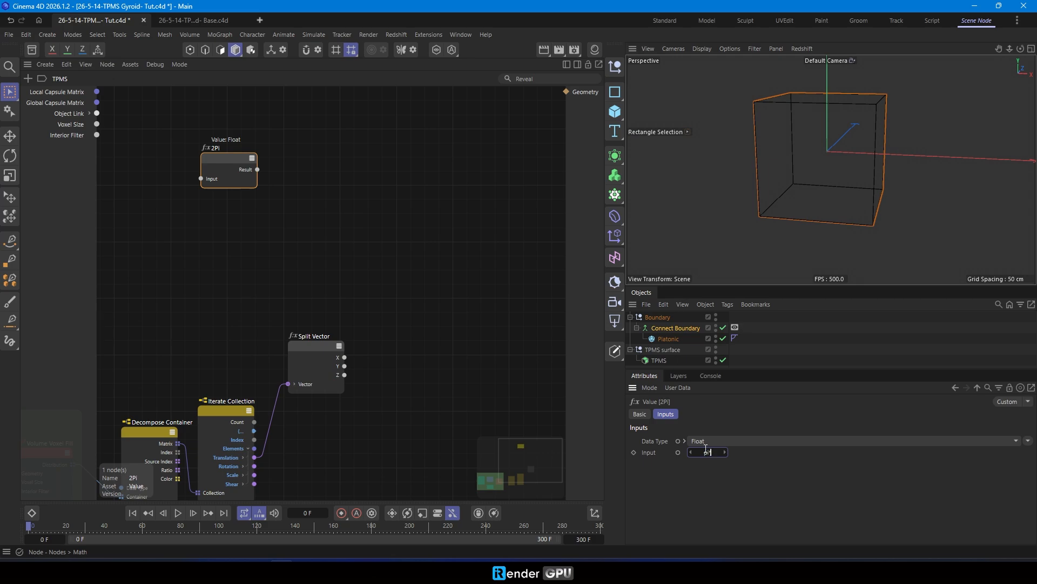
{"action": "key", "text": "Return"}
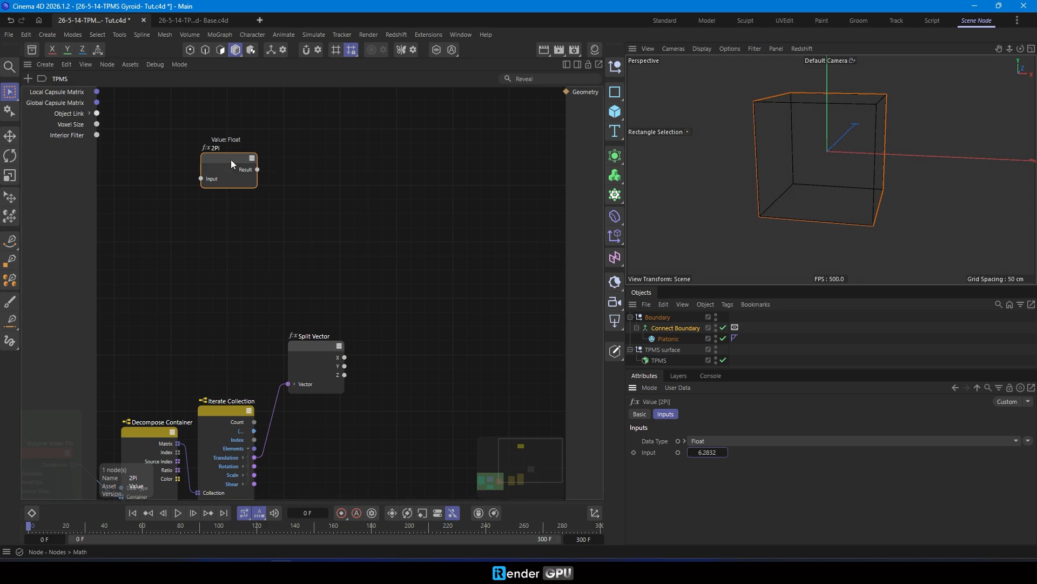
{"action": "left_click_drag", "start_coordinate": [232, 160], "coordinate": [223, 135]}
Add an Arithmetic node beside the 2Pi node and set its operation to Divide.
{"action": "double_click", "coordinate": [271, 207]}
{"action": "type", "text": "ari"}
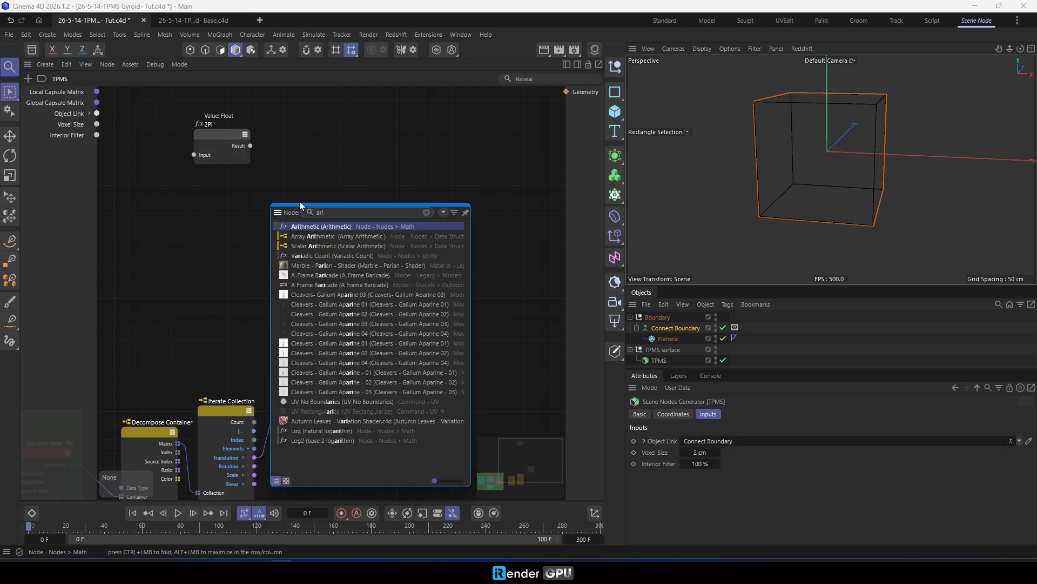
{"action": "left_click", "coordinate": [308, 226]}
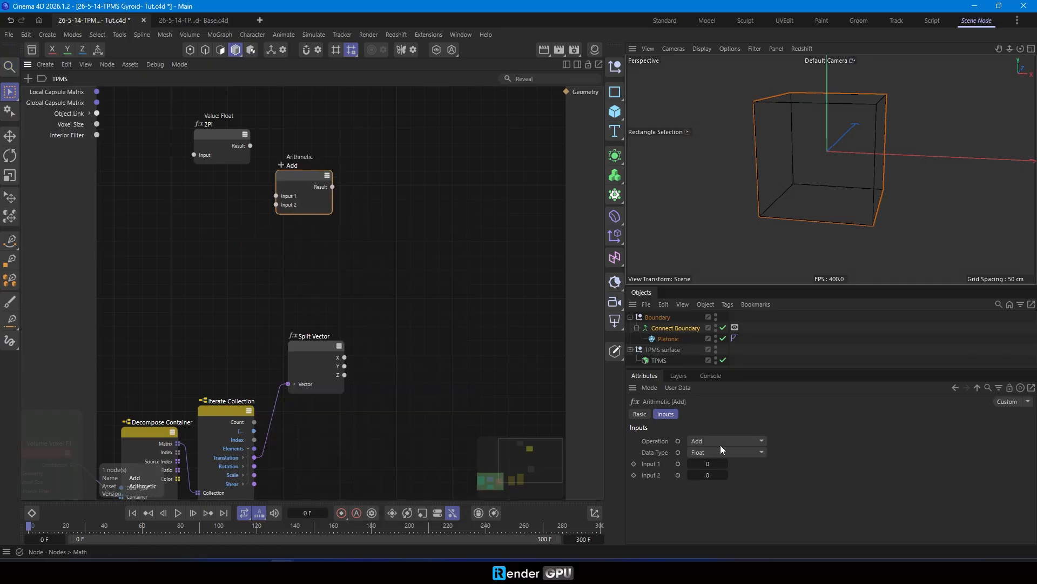
{"action": "left_click", "coordinate": [723, 440]}
{"action": "left_click", "coordinate": [725, 488]}
Wire 2Pi into the Divide node's Input 1, expose Input 2 as a root port named L ubit cell, and place that port below 2Pi.
{"action": "left_click_drag", "start_coordinate": [250, 145], "coordinate": [83, 147]}
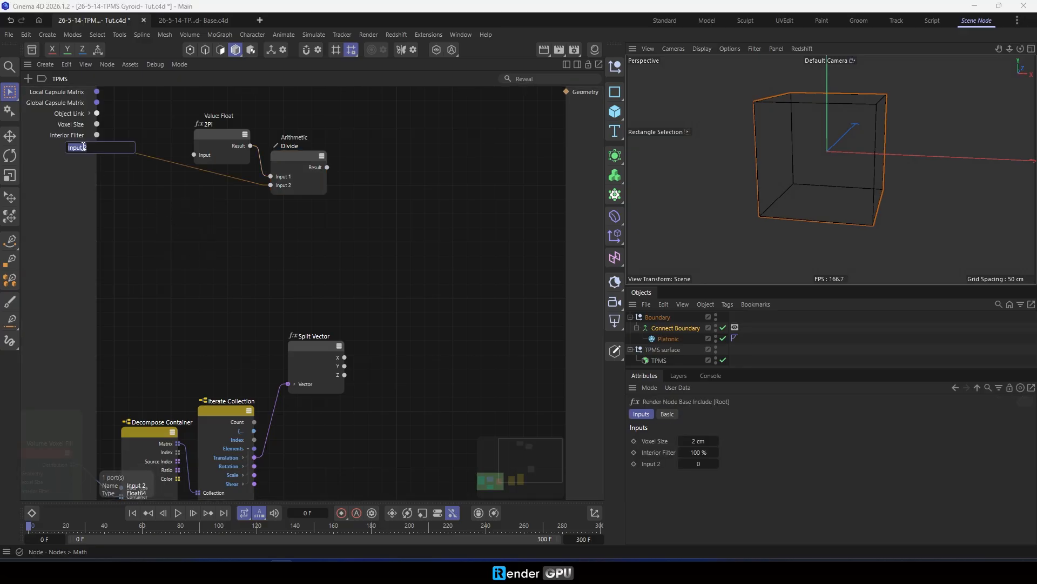
{"action": "type", "text": "L ubit cell"}
{"action": "key", "text": "Return"}
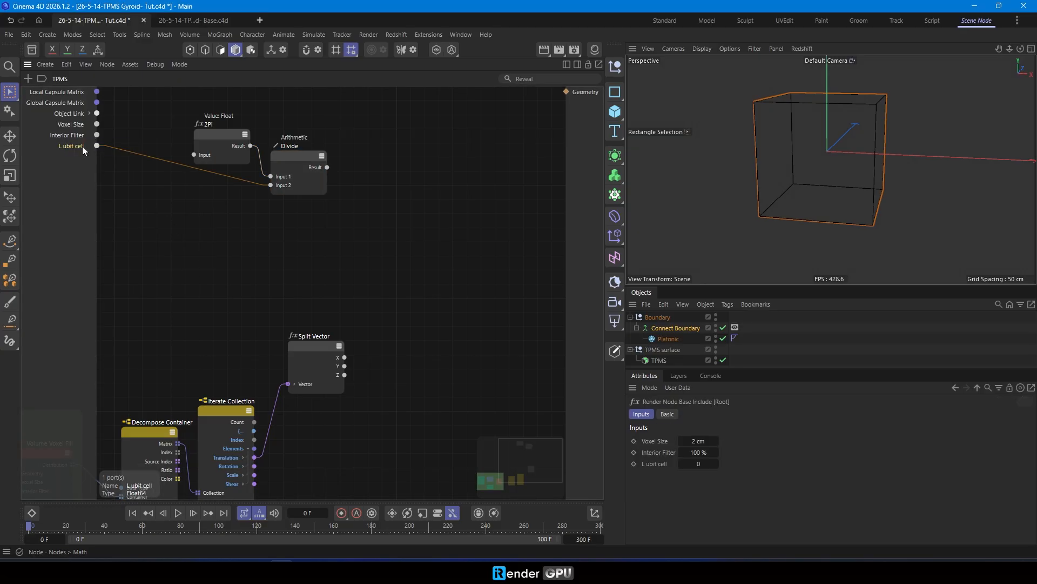
{"action": "left_click_drag", "start_coordinate": [82, 146], "coordinate": [229, 183]}
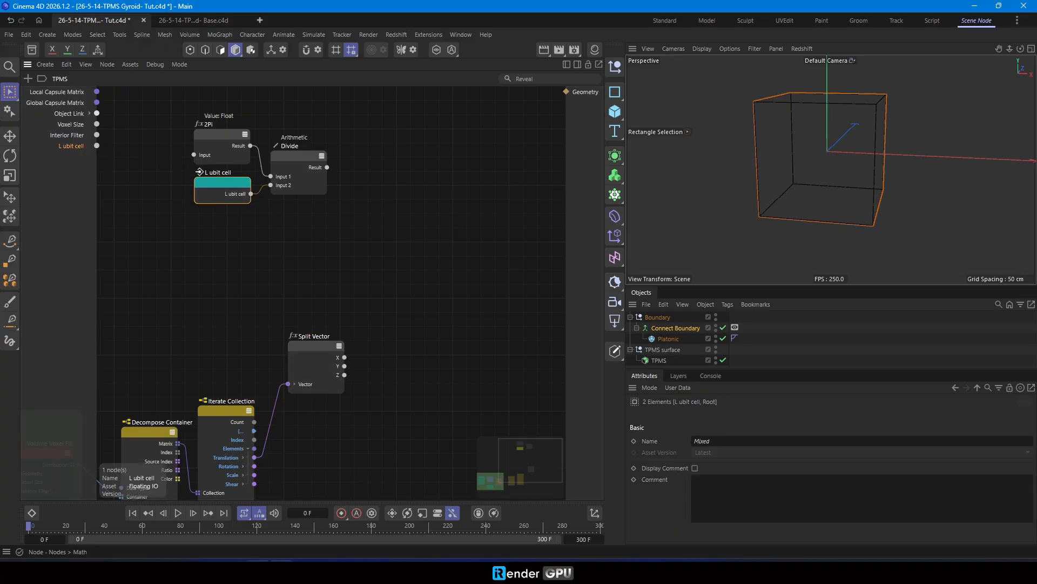
Consult the Gyroid equation in the Word document TPMS equation.docx, then create three stacked Multiply nodes in Cinema 4D from copies of the Divide node.
{"action": "mouse_move", "coordinate": [258, 571]}
{"action": "left_click", "coordinate": [269, 509]}
{"action": "left_click", "coordinate": [447, 297]}
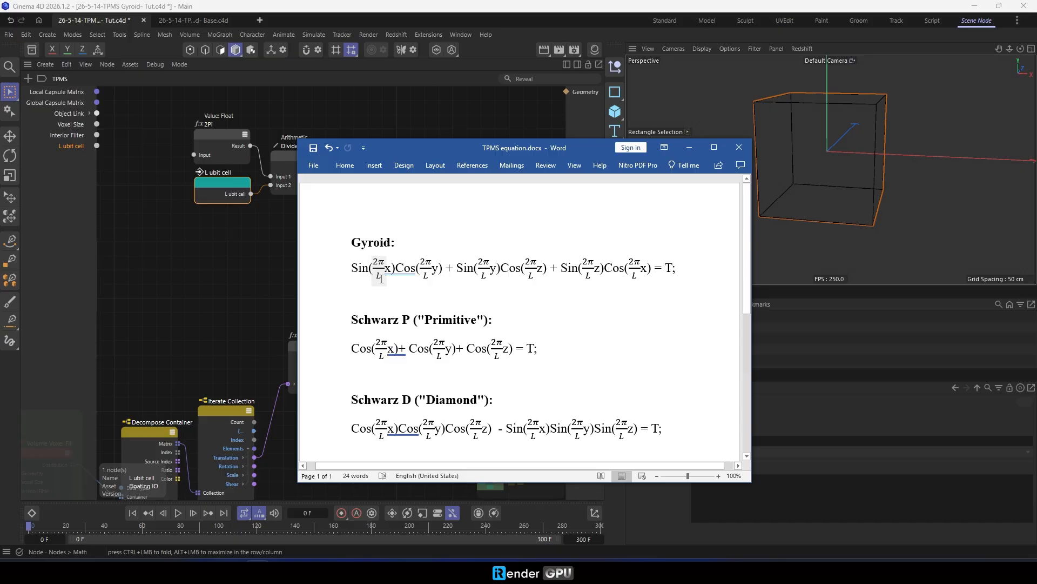
{"action": "left_click", "coordinate": [215, 280]}
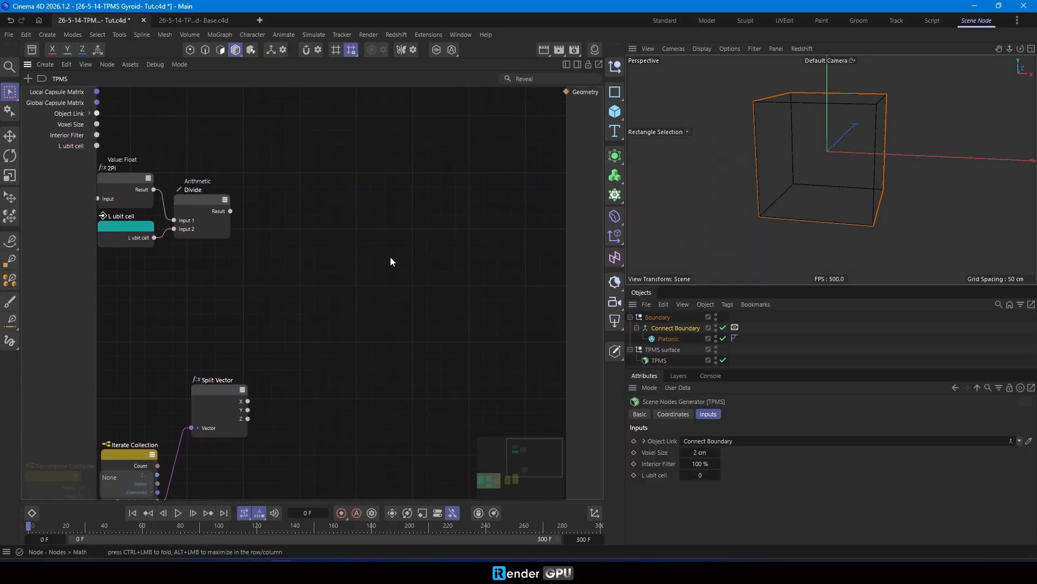
{"action": "left_click_drag", "start_coordinate": [195, 202], "coordinate": [346, 230], "text": "ctrl"}
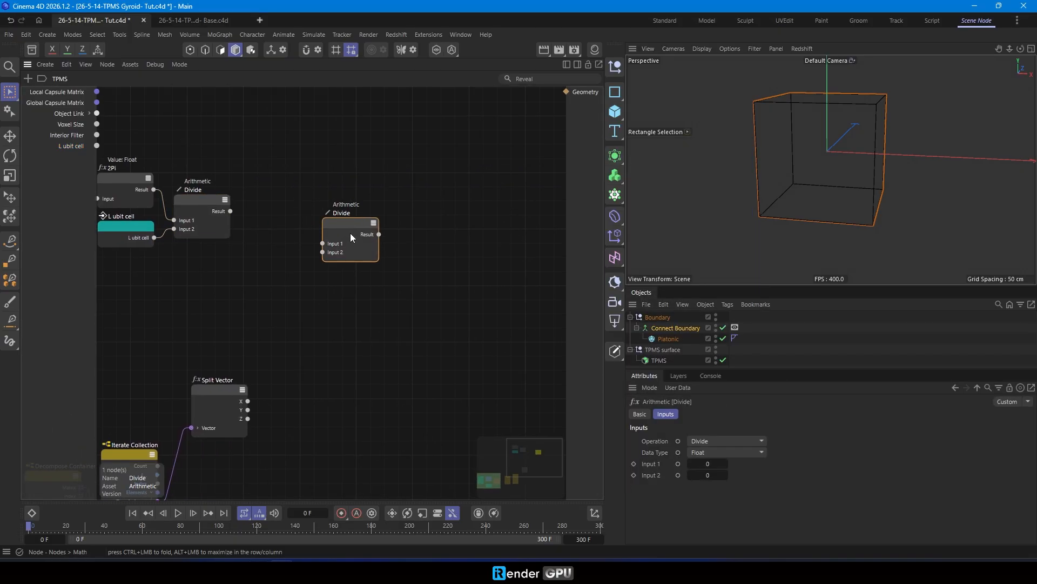
{"action": "left_click", "coordinate": [729, 441]}
{"action": "left_click", "coordinate": [737, 481]}
{"action": "left_click_drag", "start_coordinate": [349, 226], "coordinate": [352, 341]}
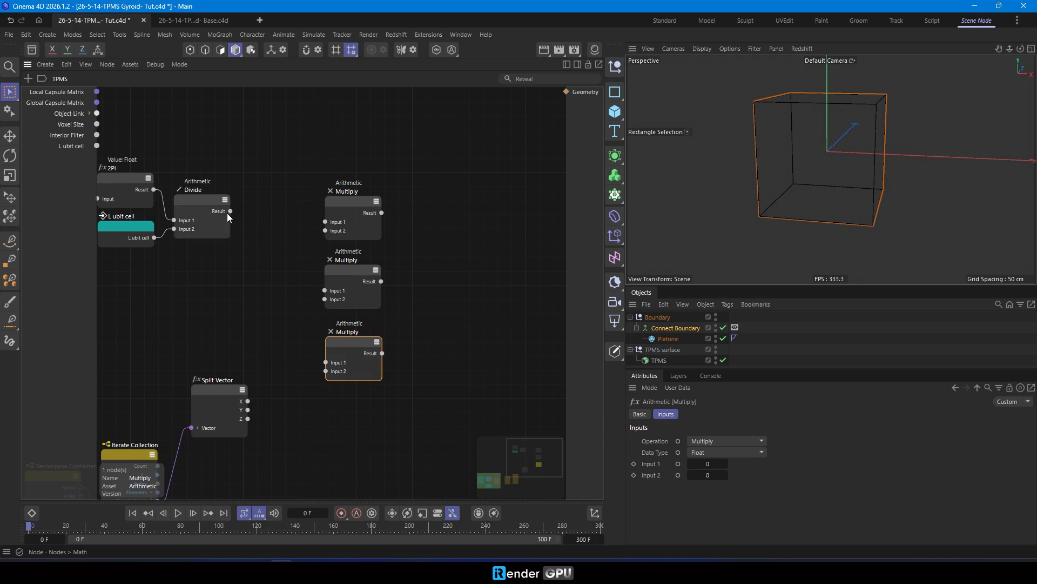
Wire the Divide result through a wire rerouter into Input 1 of all three Multiply nodes.
{"action": "left_click_drag", "start_coordinate": [230, 211], "coordinate": [325, 290]}
{"action": "double_click", "coordinate": [262, 214]}
{"action": "left_click_drag", "start_coordinate": [269, 215], "coordinate": [326, 363]}
{"action": "left_click", "coordinate": [245, 295]}
{"action": "middle_click_drag", "start_coordinate": [245, 295], "coordinate": [327, 326]}
Group the 2Pi, L ubit cell, Divide and rerouter nodes in a light blue scaffold named 2pi/L and move it slightly higher.
{"action": "left_click_drag", "start_coordinate": [158, 165], "coordinate": [351, 310]}
{"action": "key", "text": "alt+s"}
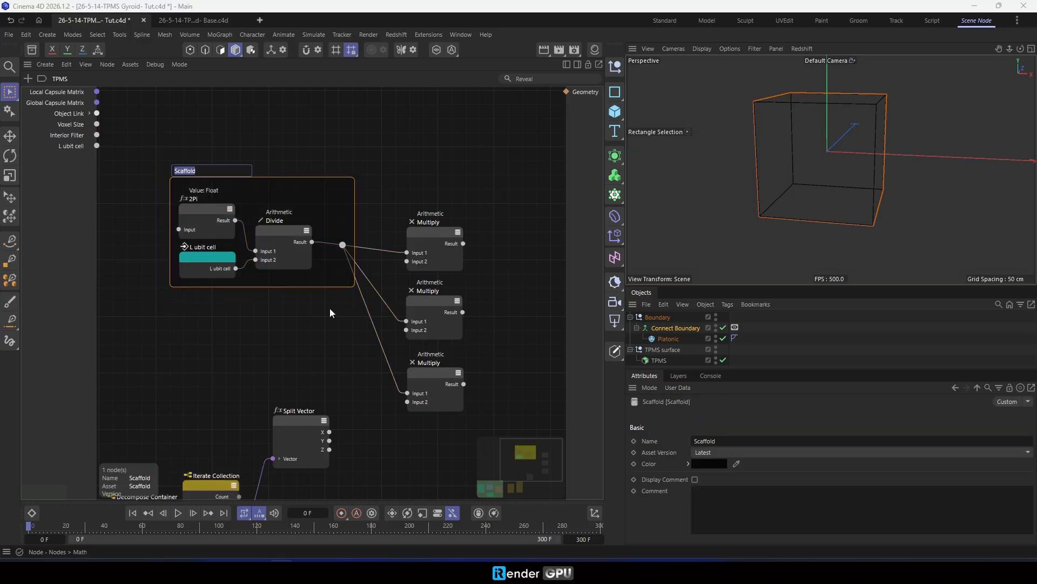
{"action": "type", "text": "2pi/L"}
{"action": "key", "text": "Return"}
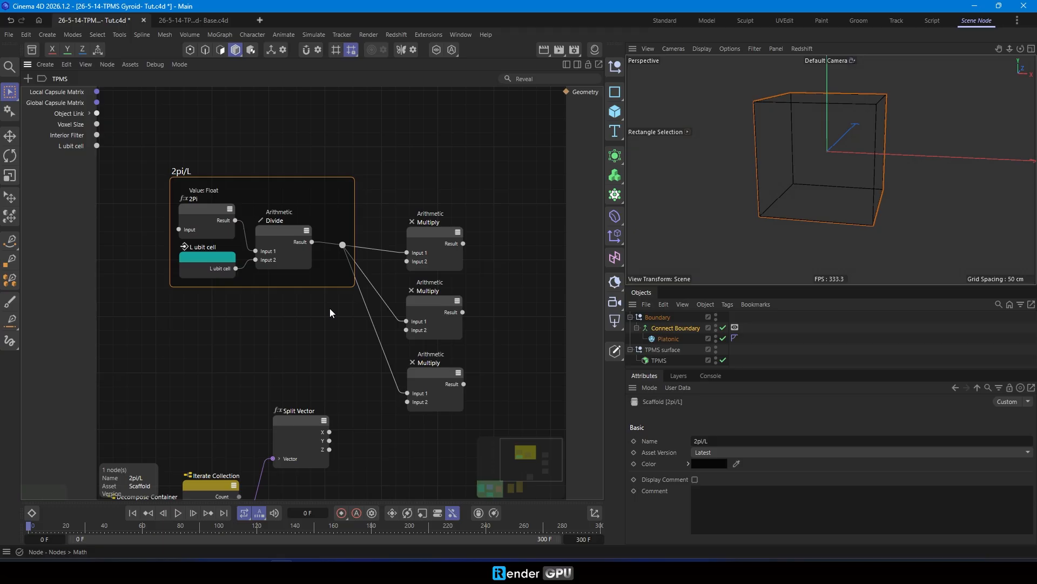
{"action": "right_click", "coordinate": [319, 209]}
{"action": "mouse_move", "coordinate": [389, 381]}
{"action": "left_click", "coordinate": [505, 432]}
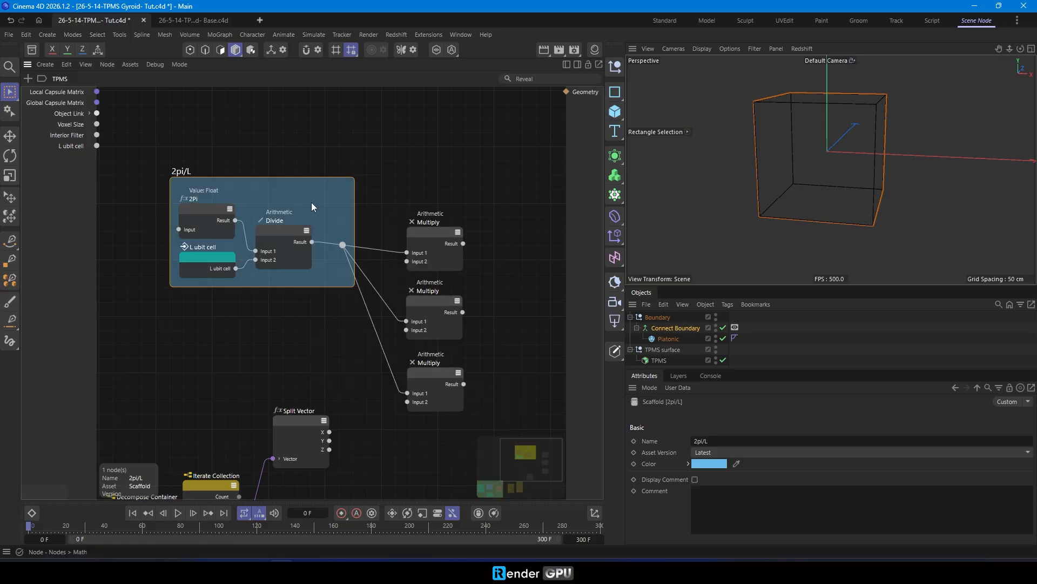
{"action": "left_click_drag", "start_coordinate": [312, 203], "coordinate": [300, 164]}
Move Split Vector beneath the scaffold and wire its X, Y and Z outputs into Input 2 of the three Multiply nodes in order.
{"action": "middle_click_drag", "start_coordinate": [442, 318], "coordinate": [368, 287]}
{"action": "left_click_drag", "start_coordinate": [224, 391], "coordinate": [341, 225]}
{"action": "scroll", "coordinate": [292, 255], "scroll_direction": "up", "scroll_amount": 2}
{"action": "left_click_drag", "start_coordinate": [252, 295], "coordinate": [342, 402]}
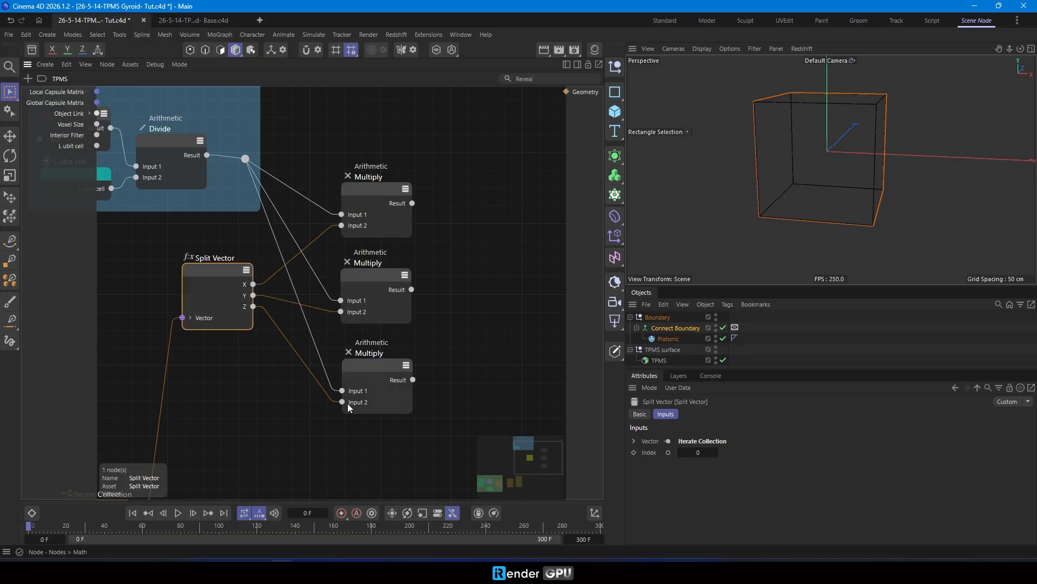
{"action": "scroll", "coordinate": [354, 349], "scroll_direction": "down", "scroll_amount": 2}
{"action": "middle_click_drag", "start_coordinate": [357, 345], "coordinate": [251, 379]}
{"action": "left_click_drag", "start_coordinate": [383, 200], "coordinate": [238, 453]}
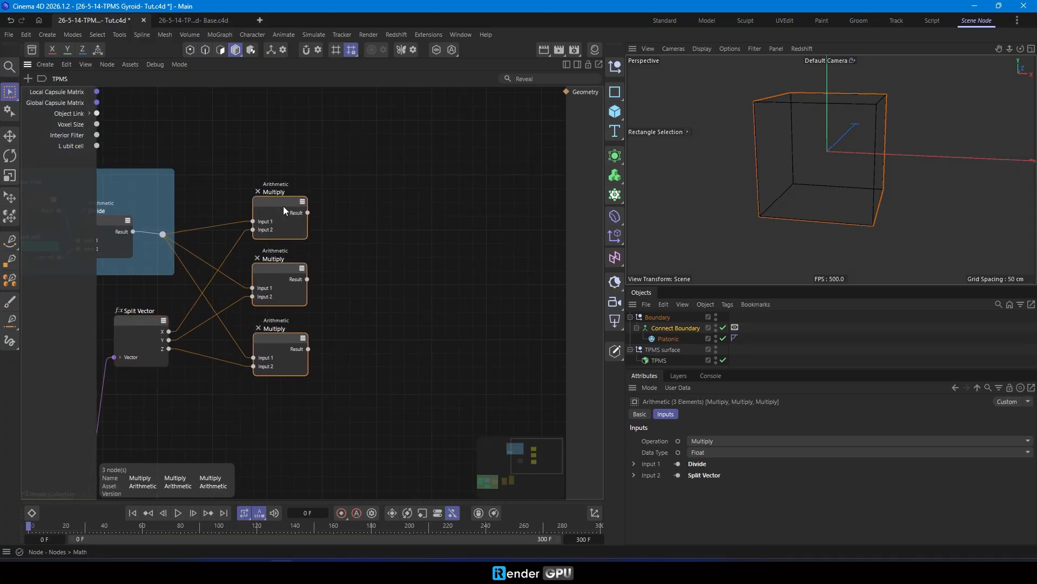
{"action": "left_click", "coordinate": [348, 270]}
{"action": "middle_click_drag", "start_coordinate": [417, 310], "coordinate": [376, 256]}
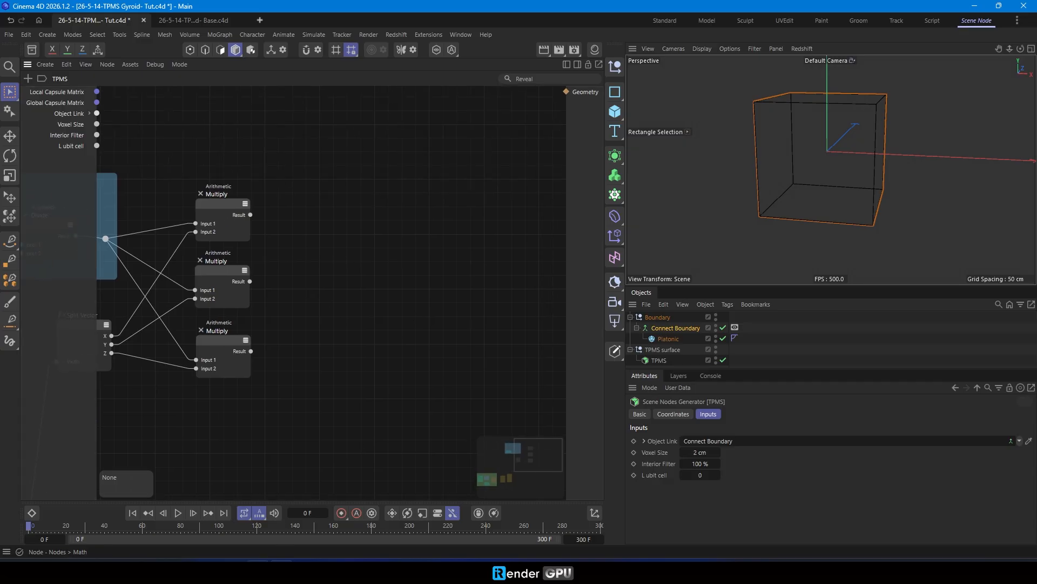
Review the Gyroid equation in the Word document, then add a Trigonometry node set to Sin beyond the Multiply nodes.
{"action": "left_click", "coordinate": [259, 570]}
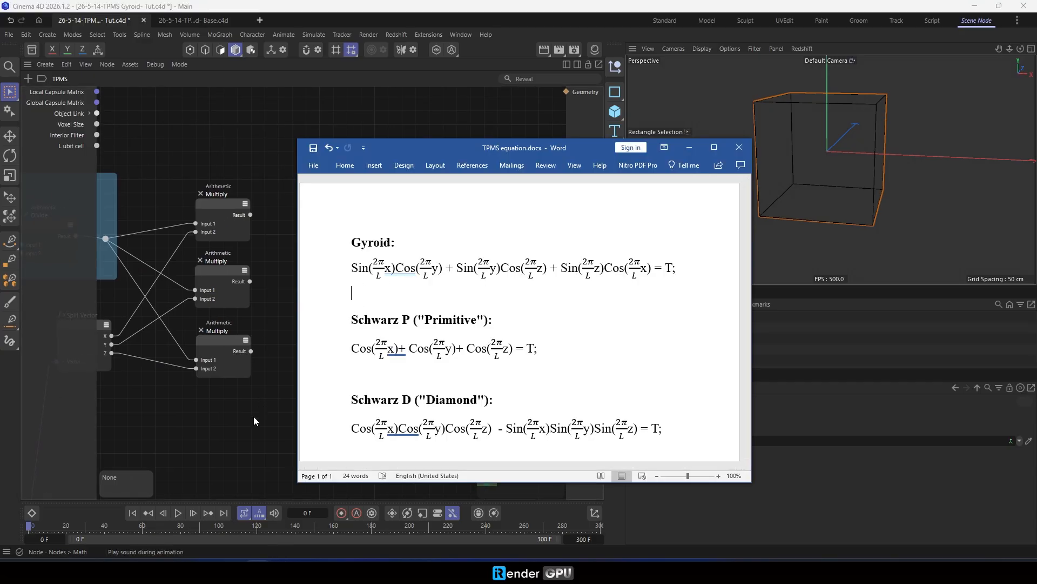
{"action": "left_click", "coordinate": [261, 382]}
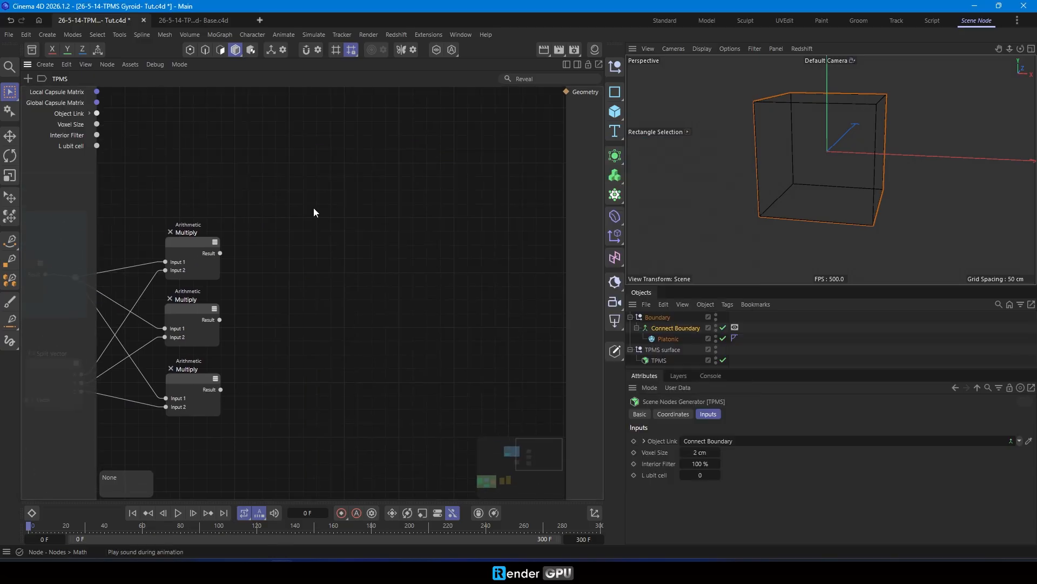
{"action": "double_click", "coordinate": [313, 207]}
{"action": "type", "text": "trigo"}
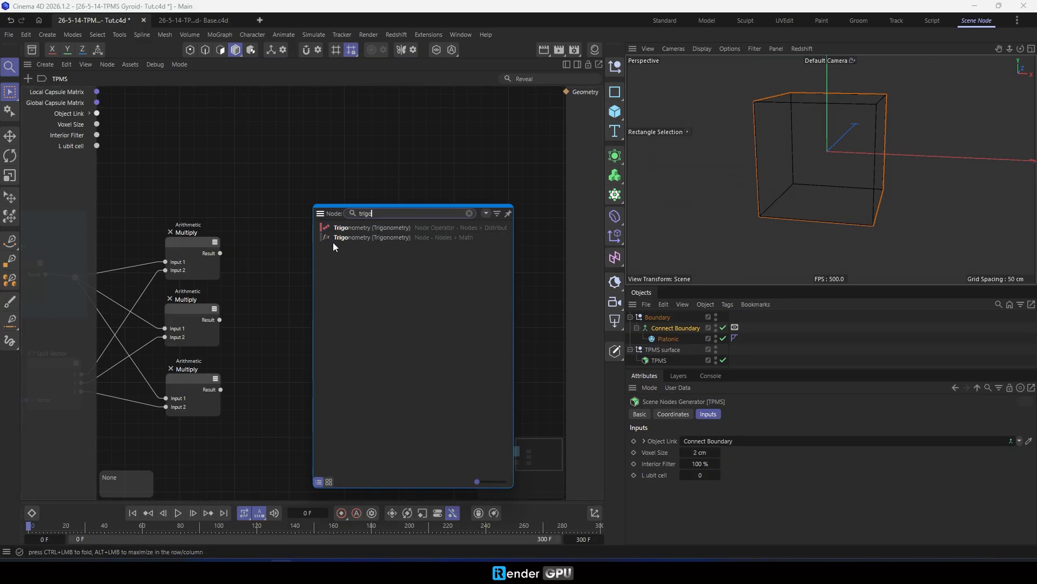
{"action": "left_click", "coordinate": [333, 239]}
{"action": "left_click_drag", "start_coordinate": [300, 191], "coordinate": [284, 201]}
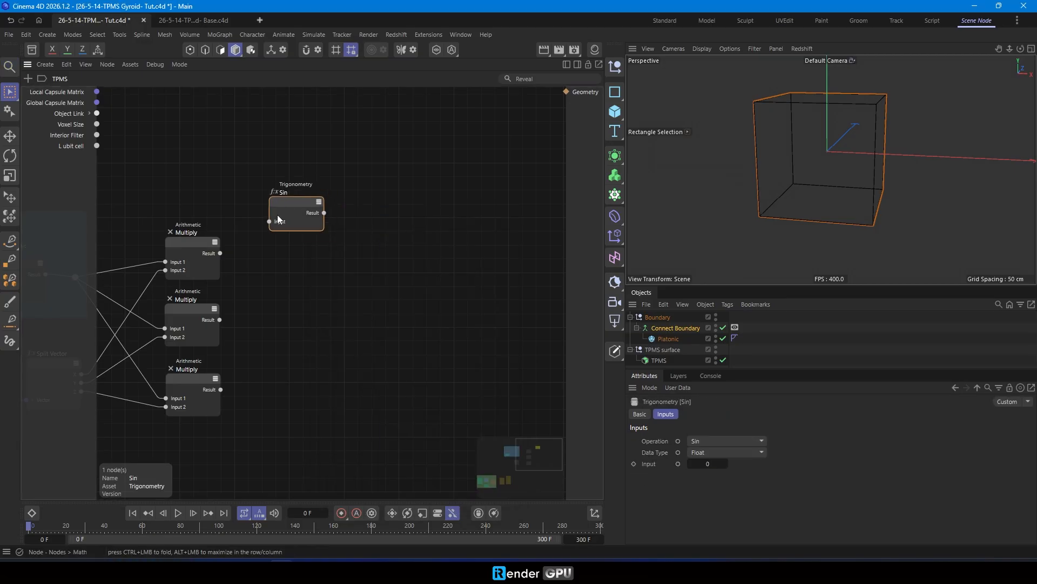
Duplicate the Sin node below itself and set the copy's operation to Cos, following the Gyroid equation in the Word document.
{"action": "middle_click_drag", "start_coordinate": [277, 215], "coordinate": [316, 208]}
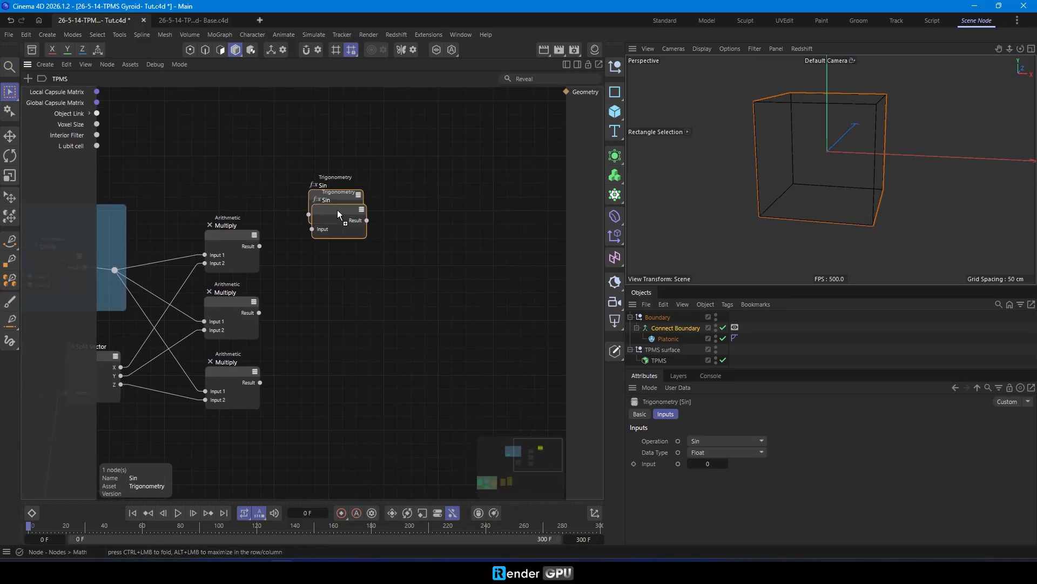
{"action": "left_click", "coordinate": [337, 276]}
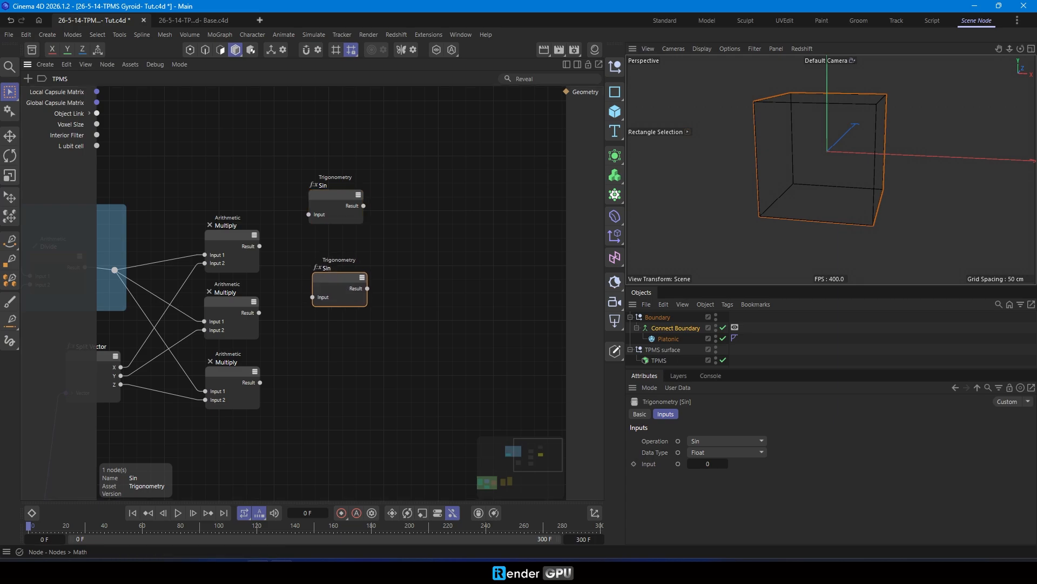
{"action": "left_click", "coordinate": [258, 571]}
{"action": "left_click_drag", "start_coordinate": [406, 148], "coordinate": [641, 125]}
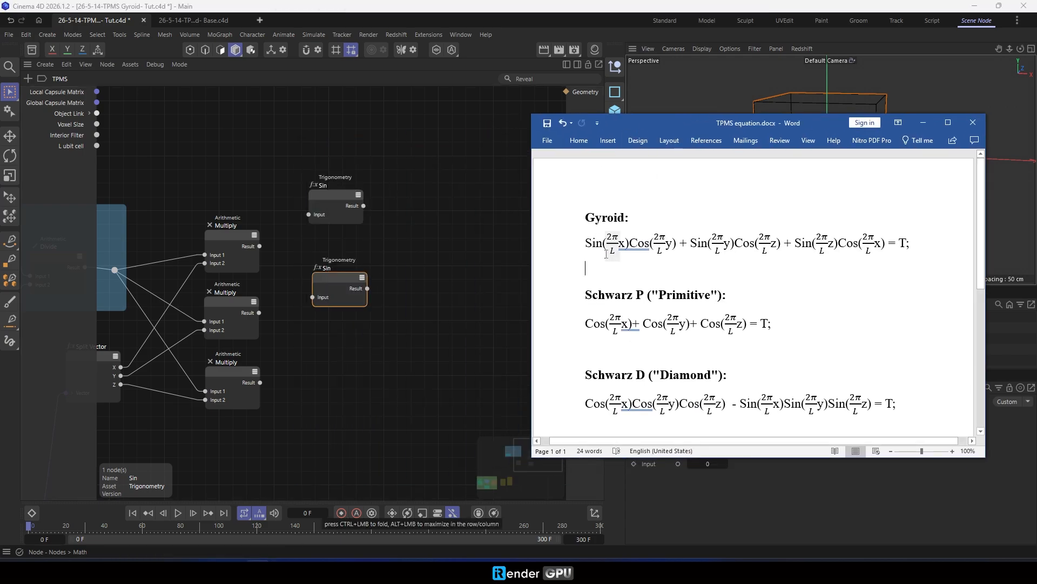
{"action": "left_click", "coordinate": [332, 278]}
{"action": "left_click", "coordinate": [710, 442]}
{"action": "left_click", "coordinate": [724, 351]}
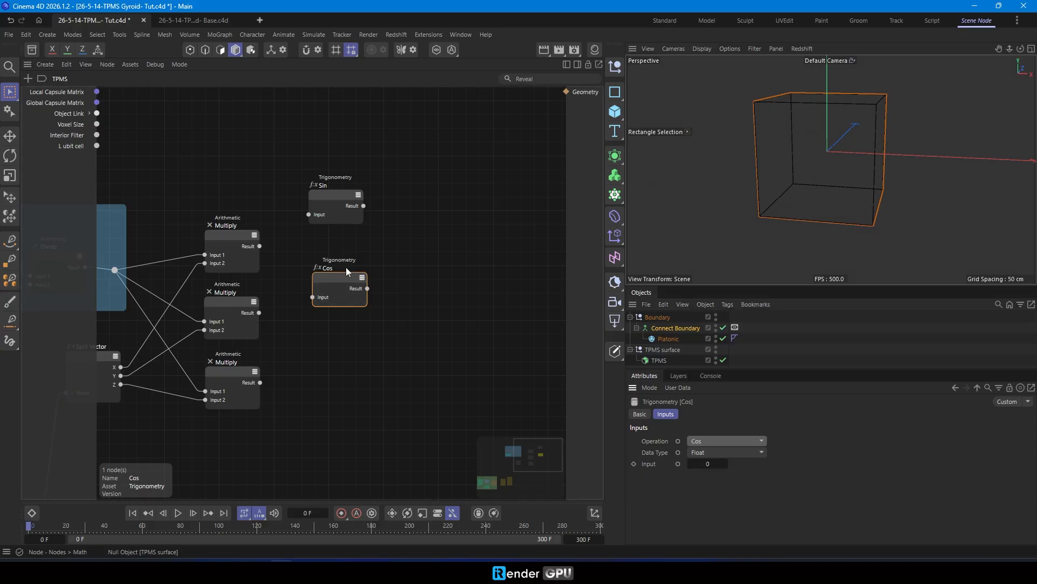
Wire the X Multiply result into the Sin node and the Y Multiply result into the Cos node.
{"action": "left_click_drag", "start_coordinate": [260, 245], "coordinate": [309, 215]}
{"action": "left_click_drag", "start_coordinate": [260, 313], "coordinate": [312, 297]}
{"action": "middle_click_drag", "start_coordinate": [328, 260], "coordinate": [364, 255]}
{"action": "middle_click_drag", "start_coordinate": [341, 301], "coordinate": [360, 301]}
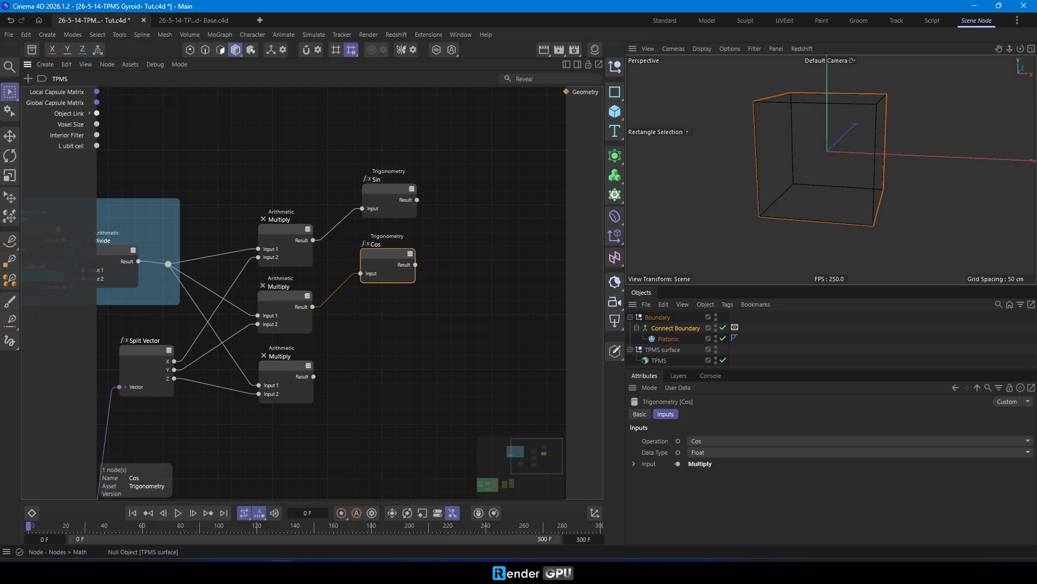
Multiply the Sin and Cos results with a copied Multiply node, and duplicate this Sin, Cos and Multiply group below it.
{"action": "left_click_drag", "start_coordinate": [274, 225], "coordinate": [444, 230], "text": "ctrl"}
{"action": "middle_click_drag", "start_coordinate": [452, 239], "coordinate": [448, 202]}
{"action": "left_click_drag", "start_coordinate": [502, 271], "coordinate": [390, 273]}
{"action": "middle_click_drag", "start_coordinate": [351, 310], "coordinate": [365, 285]}
{"action": "left_click_drag", "start_coordinate": [156, 297], "coordinate": [159, 279]}
Wire the Y Multiply result into the second Sin node and the Z Multiply result into the second Cos node.
{"action": "scroll", "coordinate": [288, 296], "scroll_direction": "up", "scroll_amount": 2}
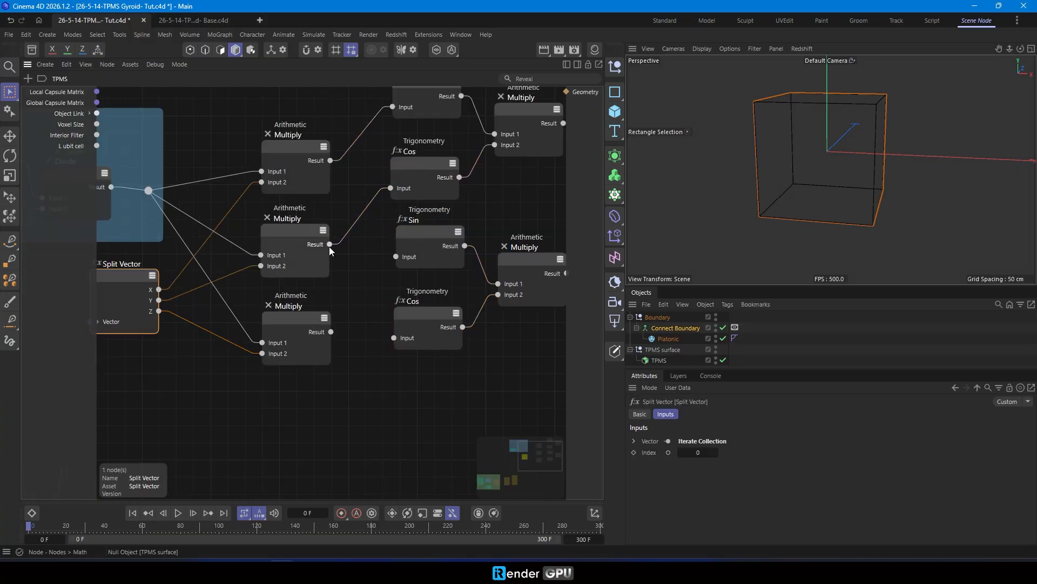
{"action": "left_click_drag", "start_coordinate": [396, 258], "coordinate": [397, 257]}
{"action": "left_click_drag", "start_coordinate": [331, 332], "coordinate": [396, 338]}
{"action": "scroll", "coordinate": [397, 337], "scroll_direction": "down", "scroll_amount": 2}
{"action": "middle_click_drag", "start_coordinate": [410, 355], "coordinate": [343, 329]}
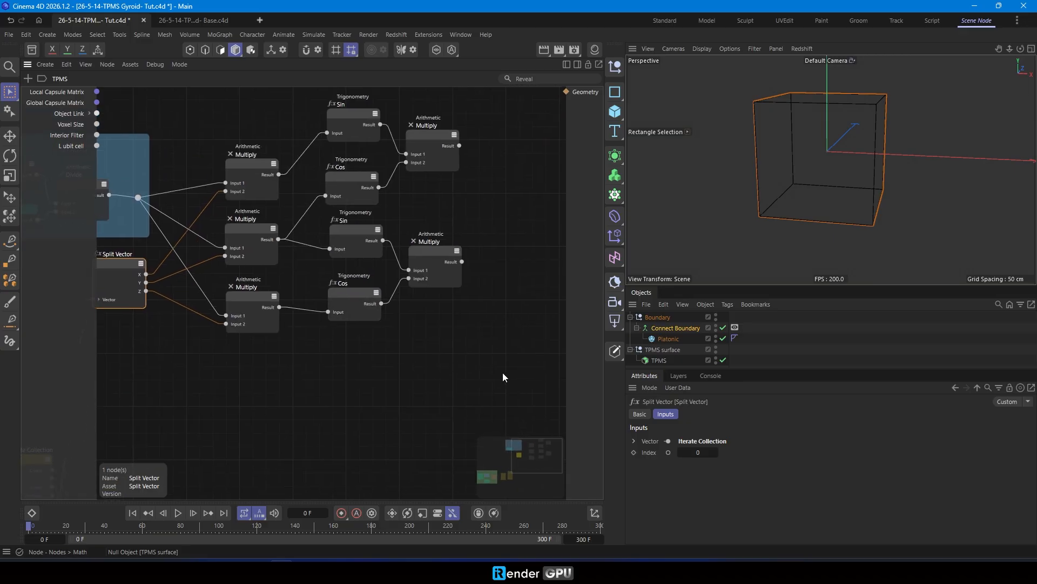
Check the equation's third term in the Word document and duplicate the Sin, Cos and Multiply group once more below the second one.
{"action": "left_click", "coordinate": [258, 570]}
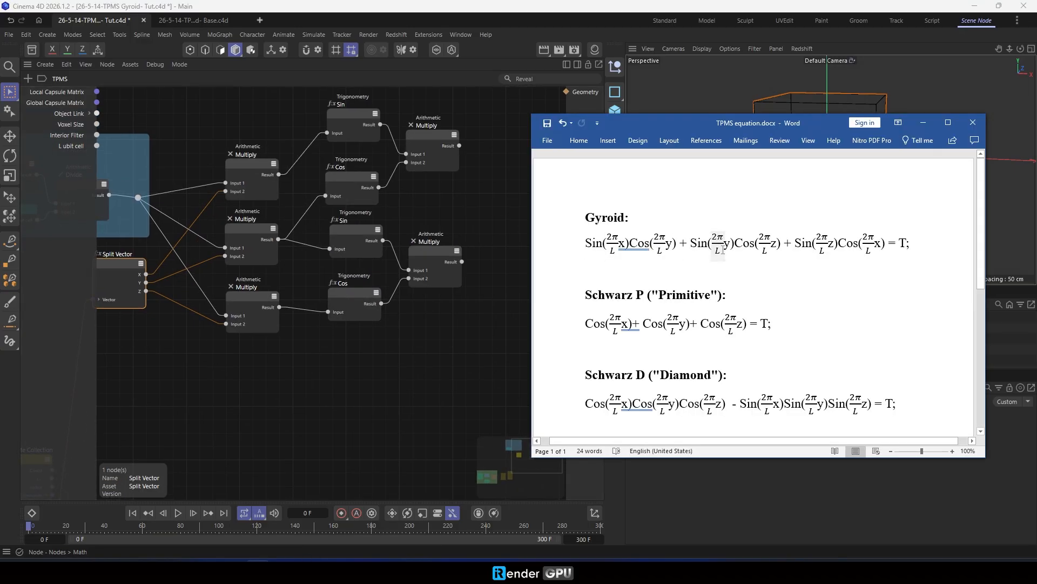
{"action": "left_click", "coordinate": [403, 316]}
{"action": "left_click_drag", "start_coordinate": [404, 316], "coordinate": [358, 356]}
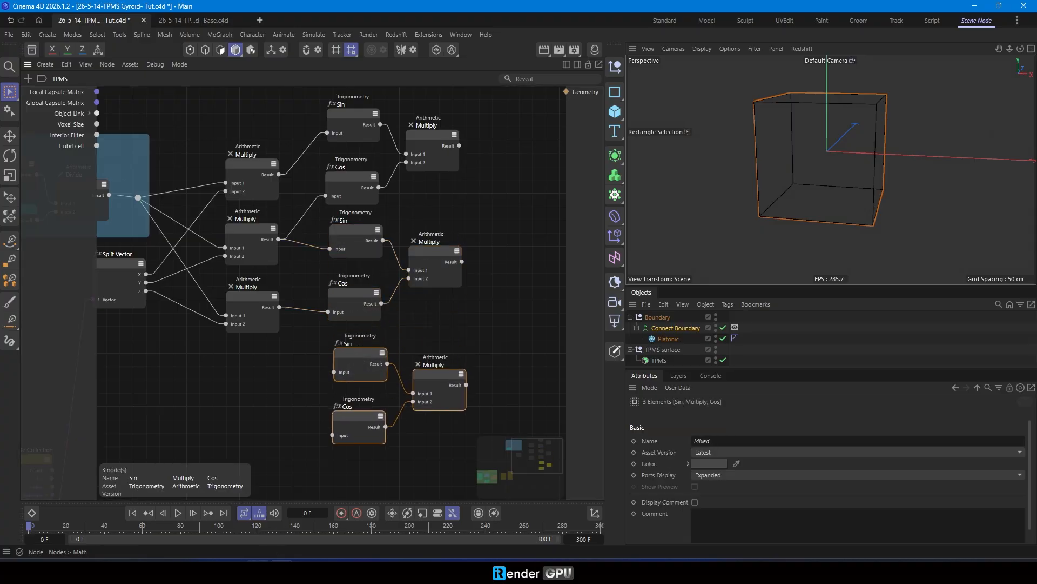
Following the equation's third term, wire the Z Multiply result into the third Sin node and the X Multiply result into the third Cos node.
{"action": "left_click", "coordinate": [258, 570]}
{"action": "left_click", "coordinate": [874, 249]}
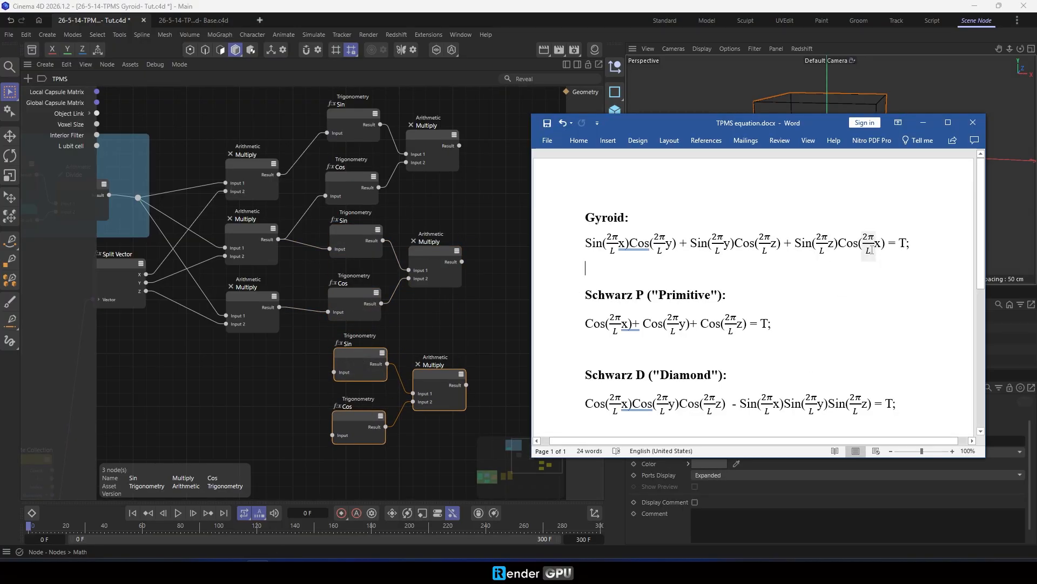
{"action": "scroll", "coordinate": [280, 368], "scroll_direction": "up", "scroll_amount": 2}
{"action": "left_click", "coordinate": [332, 352]}
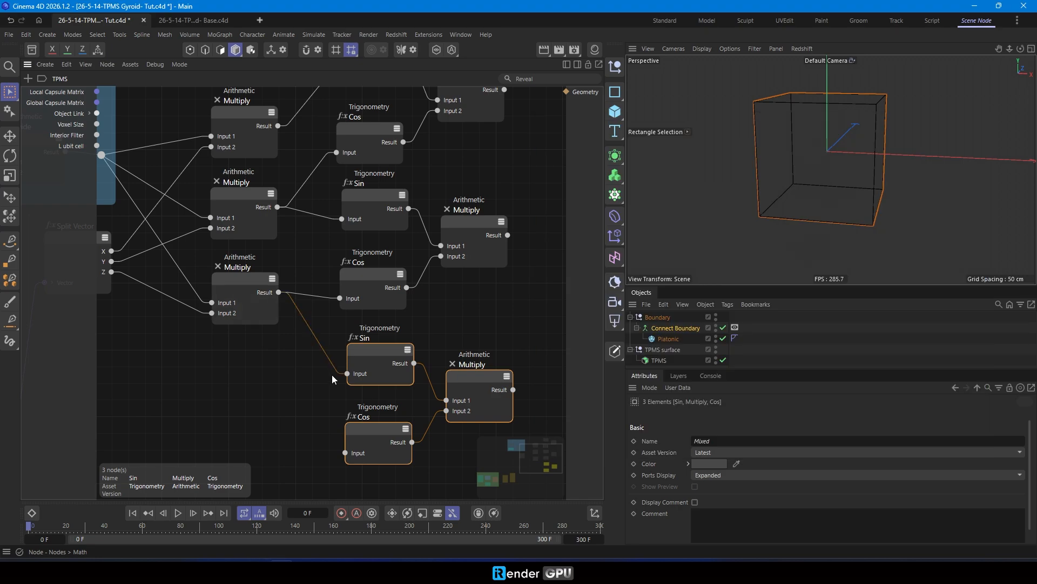
{"action": "scroll", "coordinate": [331, 374], "scroll_direction": "down", "scroll_amount": 2}
{"action": "left_click_drag", "start_coordinate": [290, 182], "coordinate": [342, 435]}
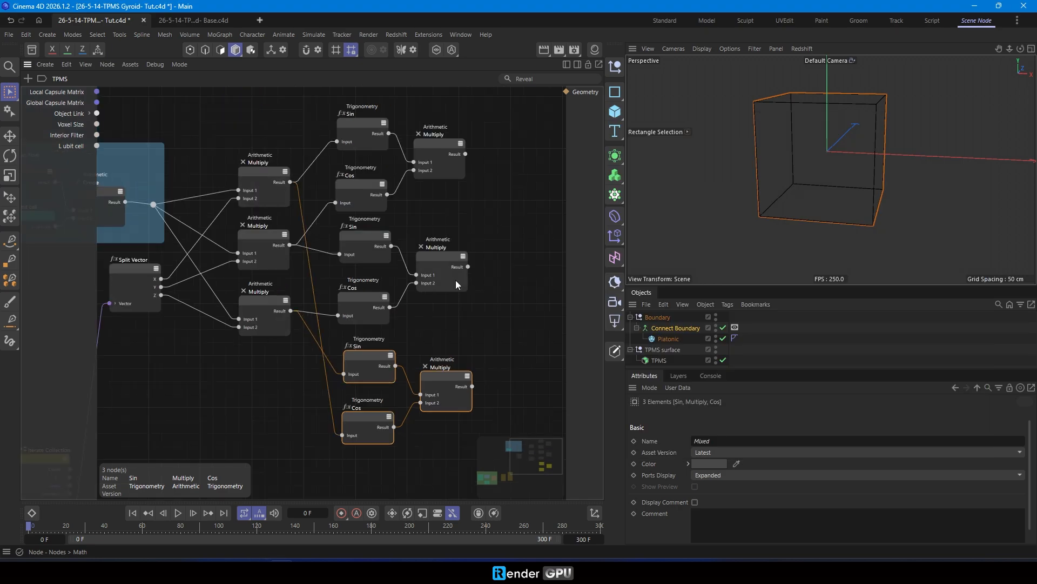
Recheck the Gyroid equation in the Word document, then copy a product Multiply node beyond the group and set its operation to Add.
{"action": "middle_click_drag", "start_coordinate": [470, 287], "coordinate": [377, 302]}
{"action": "left_click", "coordinate": [258, 571]}
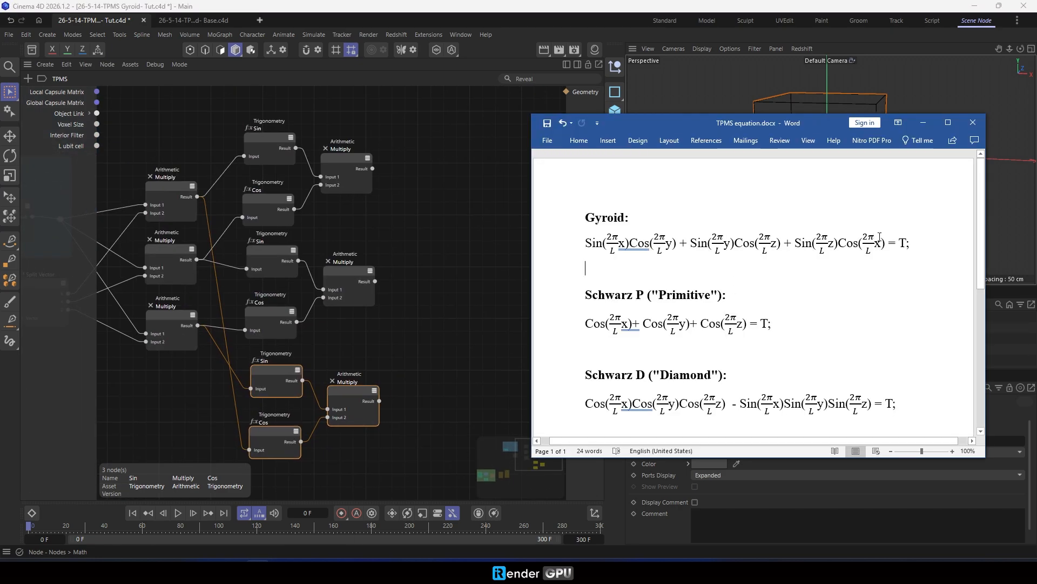
{"action": "left_click", "coordinate": [440, 290]}
{"action": "middle_click_drag", "start_coordinate": [439, 291], "coordinate": [378, 299]}
{"action": "left_click_drag", "start_coordinate": [283, 166], "coordinate": [430, 378]}
{"action": "left_click", "coordinate": [726, 441]}
{"action": "left_click", "coordinate": [725, 461]}
Sum the first two Sin-Cos products in the Add node, and add the third product to that sum in a second Add node.
{"action": "left_click_drag", "start_coordinate": [315, 290], "coordinate": [407, 396]}
{"action": "left_click_drag", "start_coordinate": [318, 409], "coordinate": [406, 403]}
{"action": "key", "text": "h"}
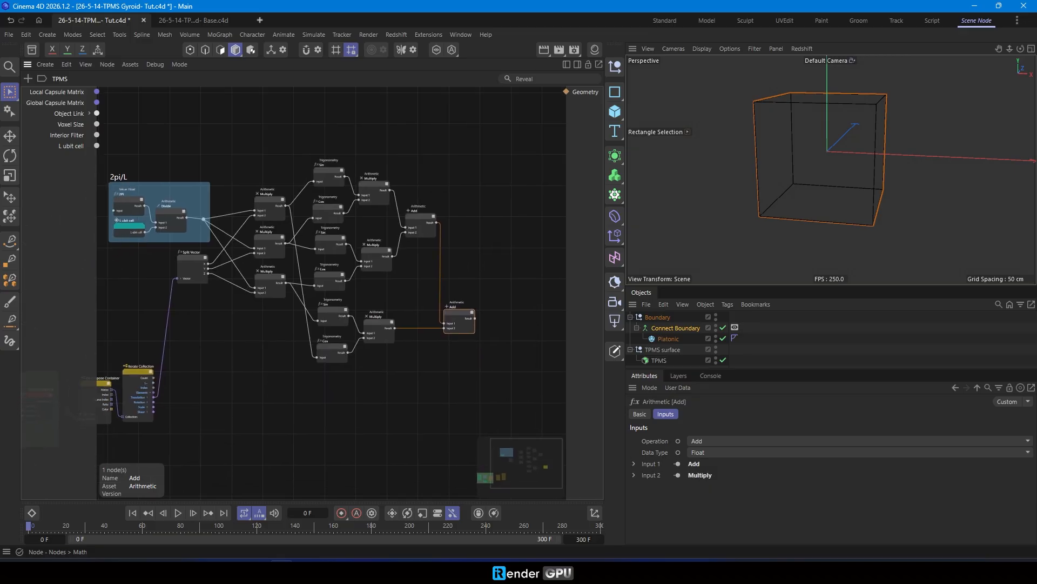
Select the whole gyroid equation network together with Iterate Collection and move it slightly higher in the graph.
{"action": "left_click_drag", "start_coordinate": [132, 137], "coordinate": [529, 367]}
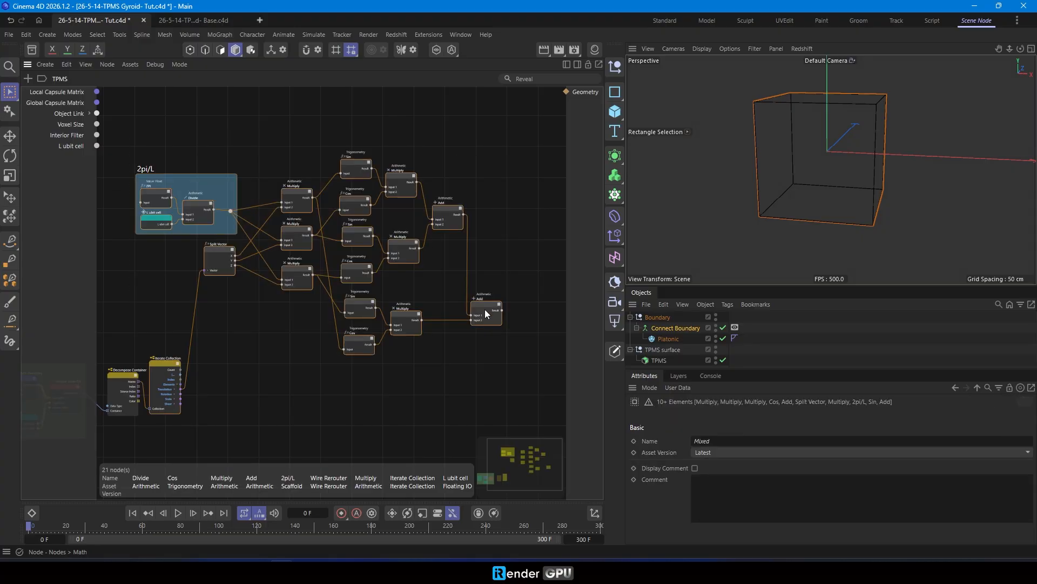
{"action": "left_click_drag", "start_coordinate": [485, 309], "coordinate": [477, 268]}
{"action": "left_click", "coordinate": [165, 219]}
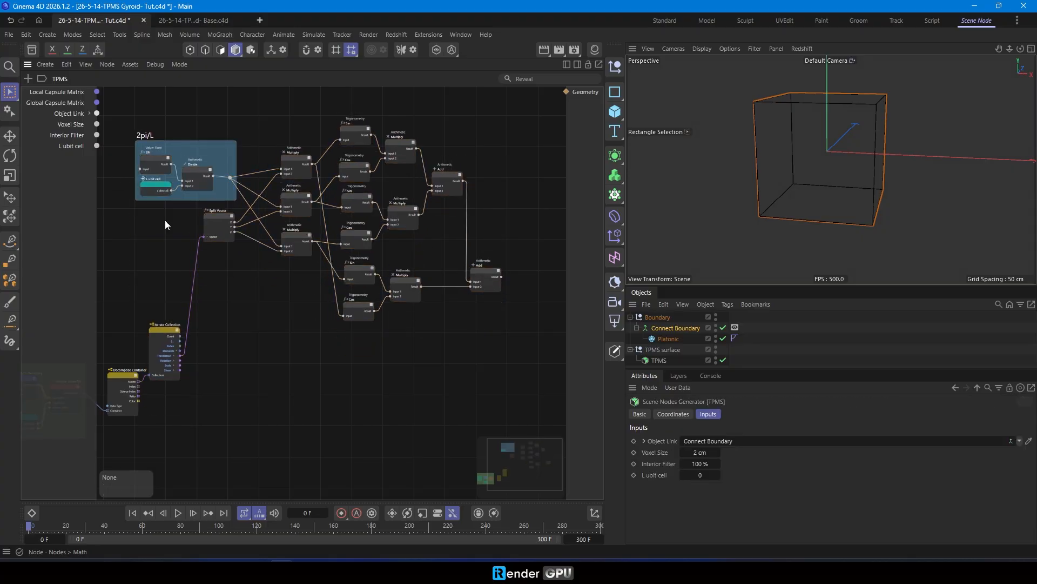
Move Iterate Collection slightly lower and group the gyroid equation nodes in a scaffold named "TPMS equation".
{"action": "left_click_drag", "start_coordinate": [164, 329], "coordinate": [169, 353]}
{"action": "left_click_drag", "start_coordinate": [130, 108], "coordinate": [519, 333]}
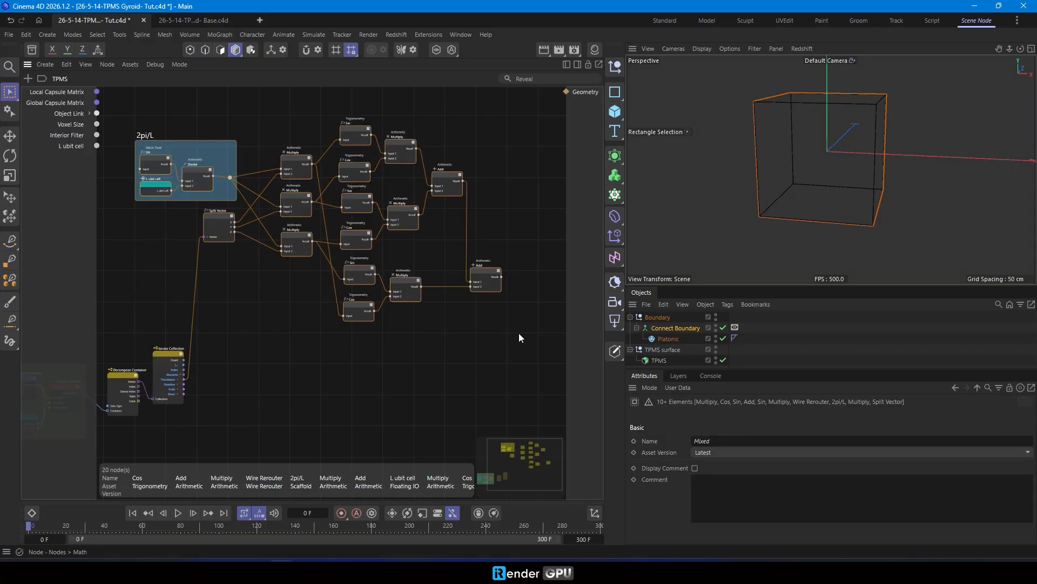
{"action": "key", "text": "shift+s"}
{"action": "type", "text": "T"}
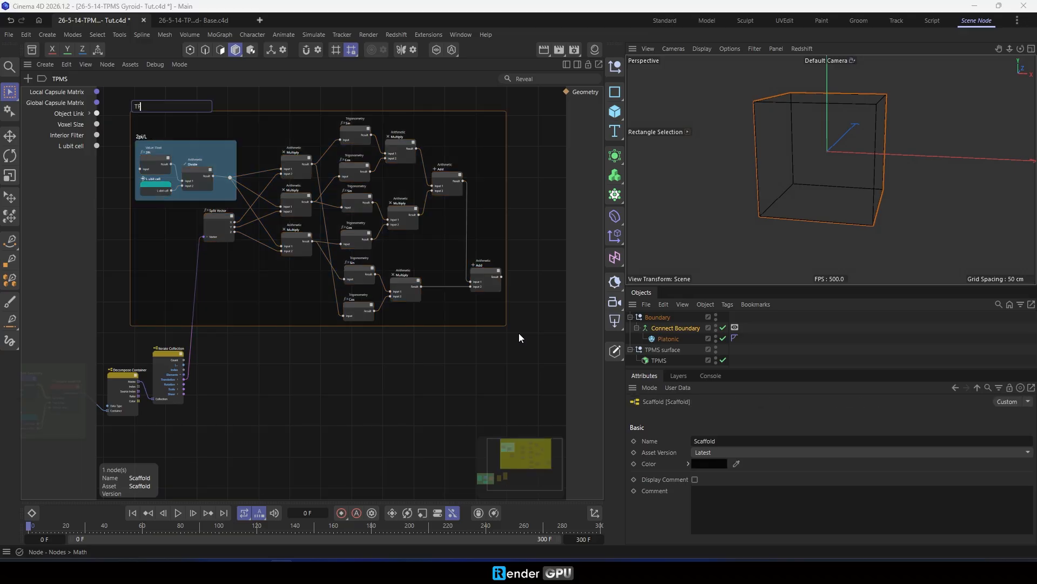
{"action": "type", "text": "PMS equation"}
{"action": "key", "text": "Return"}
Color the TPMS equation scaffold yellow.
{"action": "right_click", "coordinate": [273, 286]}
{"action": "mouse_move", "coordinate": [378, 463]}
{"action": "left_click", "coordinate": [419, 464]}
{"action": "left_click", "coordinate": [360, 401]}
Add an Assemble Collection node beside the Iterate Collection node, below the equation scaffold.
{"action": "middle_click_drag", "start_coordinate": [406, 428], "coordinate": [378, 382]}
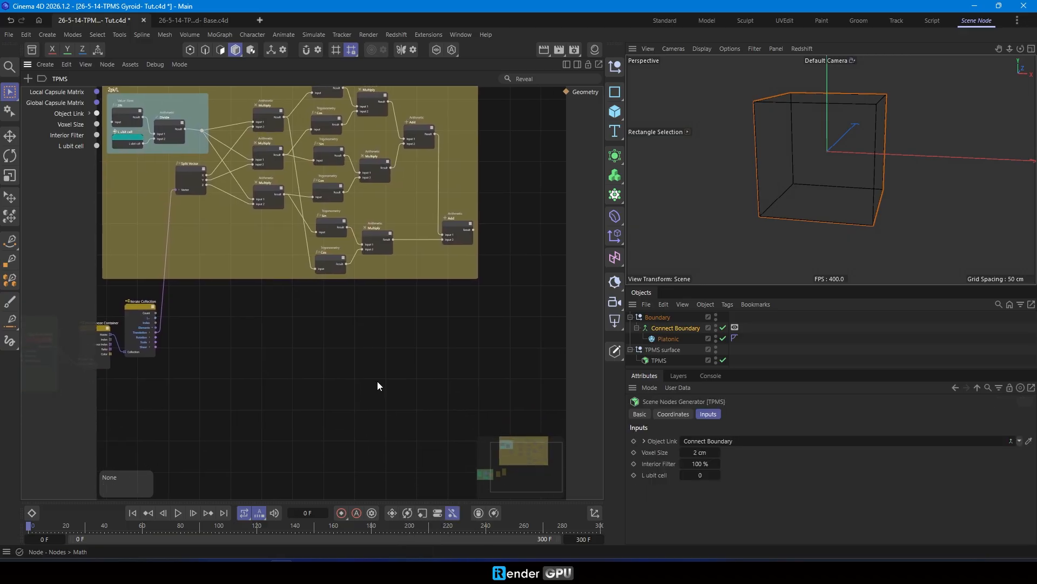
{"action": "scroll", "coordinate": [352, 347], "scroll_direction": "up", "scroll_amount": 1}
{"action": "middle_click_drag", "start_coordinate": [196, 362], "coordinate": [241, 348]}
{"action": "scroll", "coordinate": [262, 331], "scroll_direction": "up", "scroll_amount": 2}
{"action": "key", "text": "shift+c"}
{"action": "type", "text": "ass"}
{"action": "left_click", "coordinate": [317, 345]}
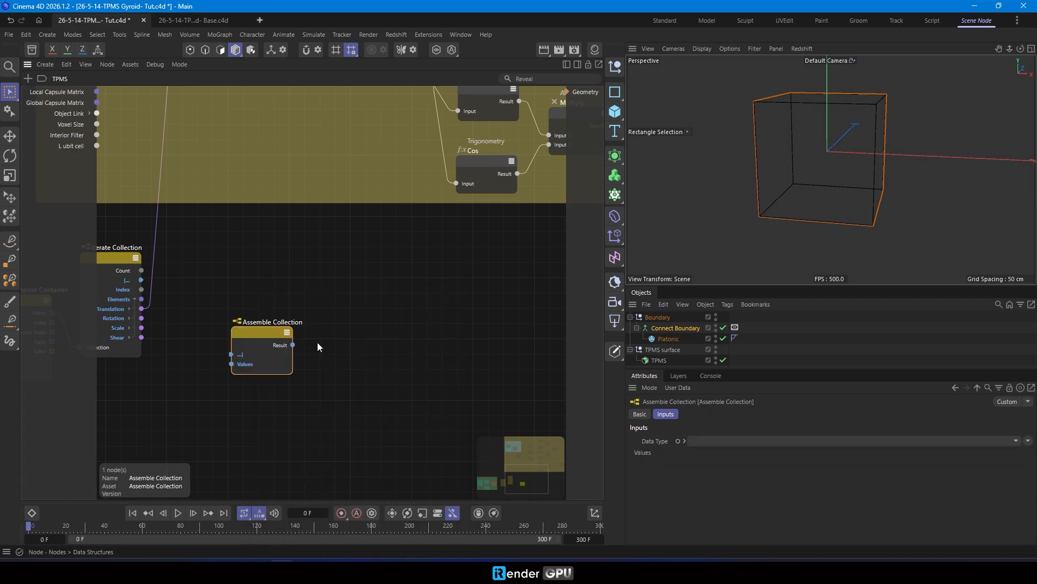
{"action": "left_click_drag", "start_coordinate": [323, 295], "coordinate": [285, 299]}
{"action": "middle_click_drag", "start_coordinate": [186, 309], "coordinate": [213, 315]}
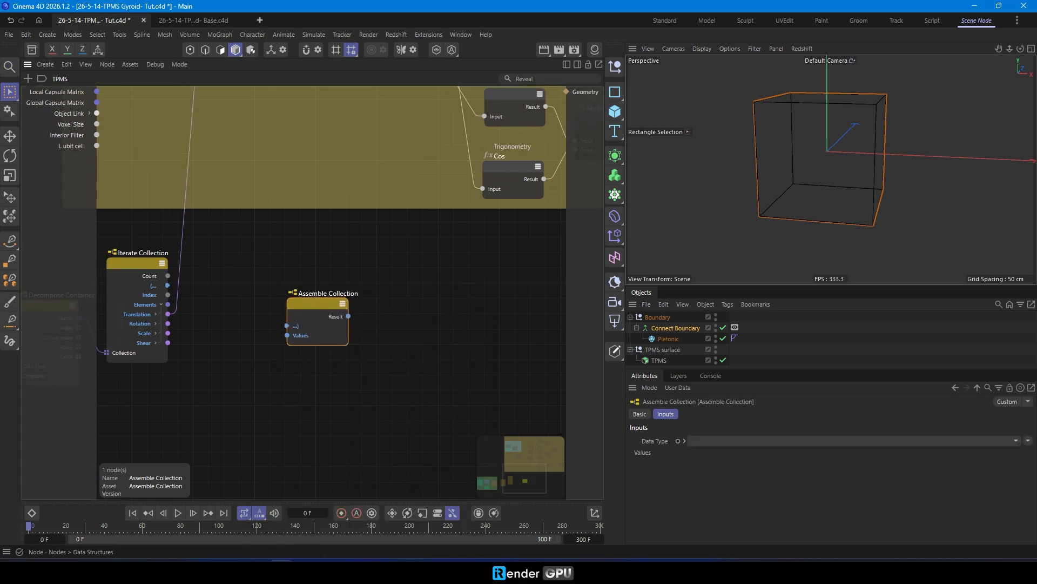
Set the Assemble Collection data type to an Array of Vector.
{"action": "left_click", "coordinate": [773, 440]}
{"action": "left_click", "coordinate": [732, 403]}
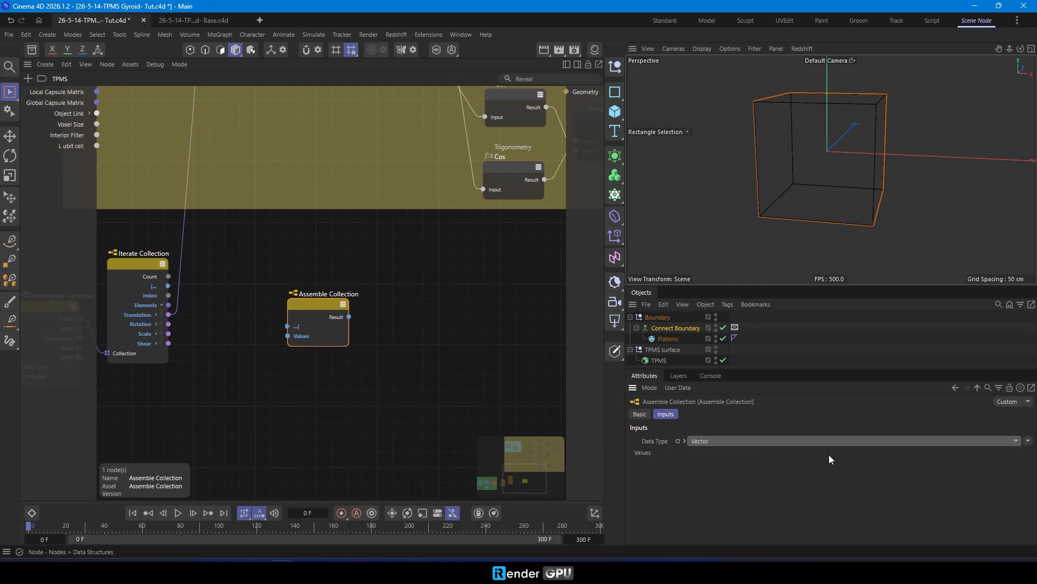
{"action": "left_click", "coordinate": [684, 441]}
{"action": "mouse_move", "coordinate": [1007, 465]}
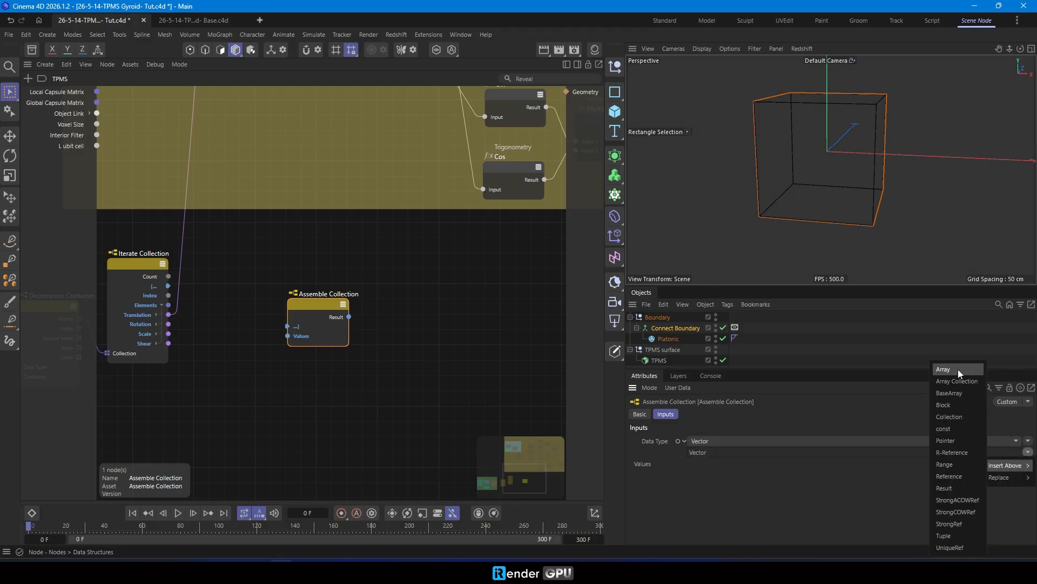
{"action": "left_click", "coordinate": [958, 368]}
Wire Iterate Collection's iteration and Translation outputs into the vector Array node, and move that node beyond the equation scaffold.
{"action": "left_click_drag", "start_coordinate": [168, 286], "coordinate": [312, 328]}
{"action": "left_click_drag", "start_coordinate": [168, 314], "coordinate": [312, 338]}
{"action": "scroll", "coordinate": [261, 361], "scroll_direction": "down", "scroll_amount": 5}
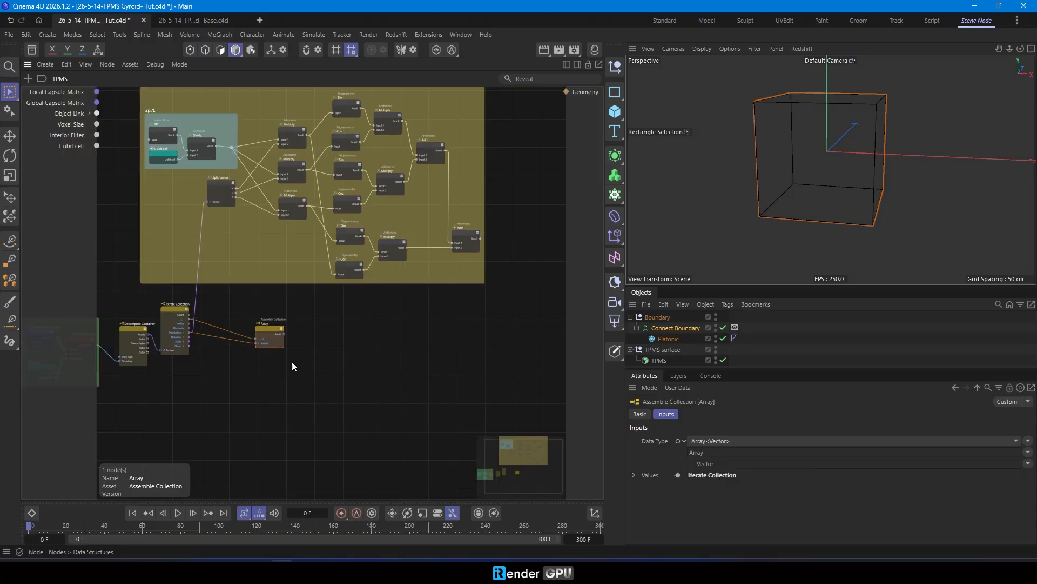
{"action": "left_click_drag", "start_coordinate": [219, 328], "coordinate": [437, 335]}
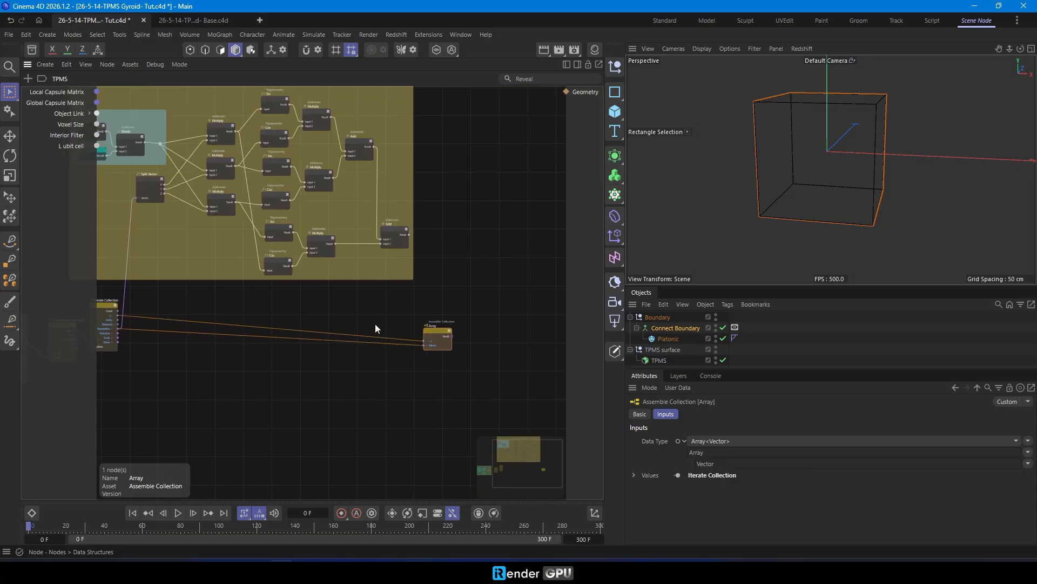
Duplicate the vector Array node above the original and replace the copy's element type with Float.
{"action": "scroll", "coordinate": [437, 339], "scroll_direction": "up", "scroll_amount": 3}
{"action": "left_click_drag", "start_coordinate": [438, 345], "coordinate": [440, 268], "text": "ctrl"}
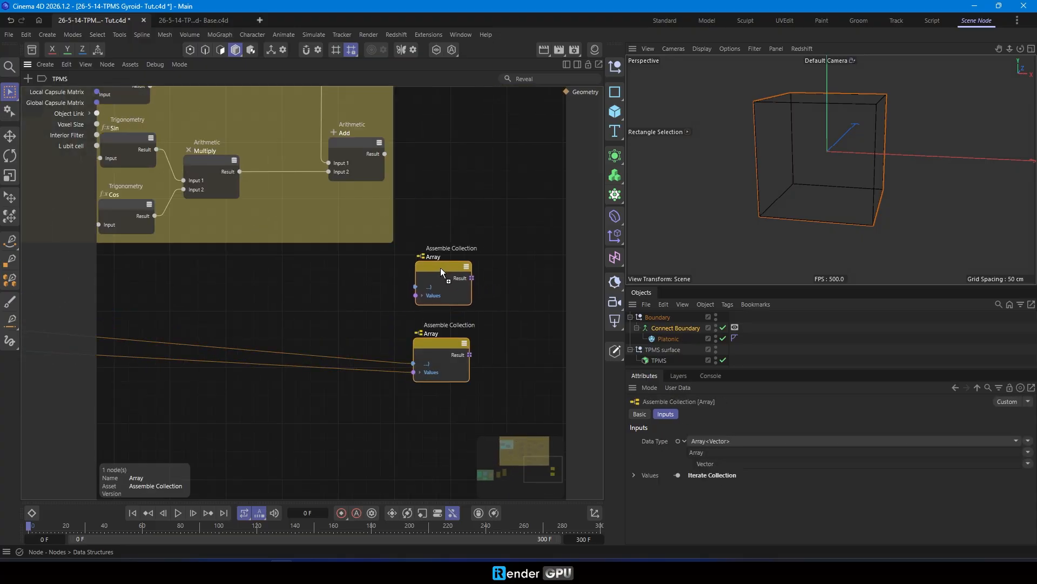
{"action": "left_click", "coordinate": [1028, 463]}
{"action": "mouse_move", "coordinate": [1023, 489]}
{"action": "mouse_move", "coordinate": [970, 491]}
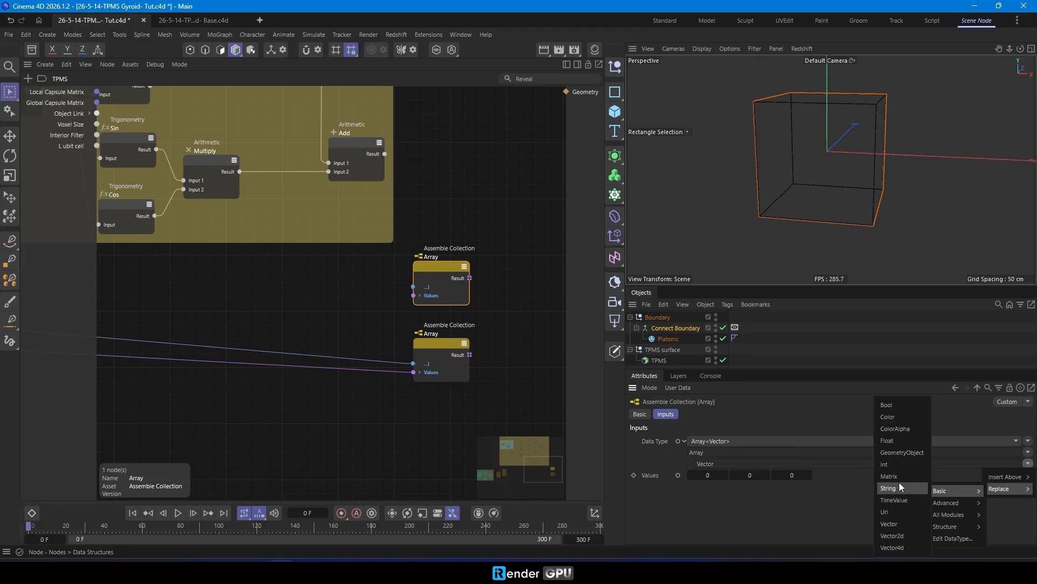
{"action": "left_click", "coordinate": [891, 440]}
{"action": "left_click", "coordinate": [512, 324]}
Branch the iteration wire into the Float Array node, feed the final Add result into its Values, and align both Array nodes.
{"action": "left_click_drag", "start_coordinate": [440, 265], "coordinate": [455, 263]}
{"action": "middle_click_drag", "start_coordinate": [322, 325], "coordinate": [367, 281]}
{"action": "scroll", "coordinate": [366, 281], "scroll_direction": "down", "scroll_amount": 1}
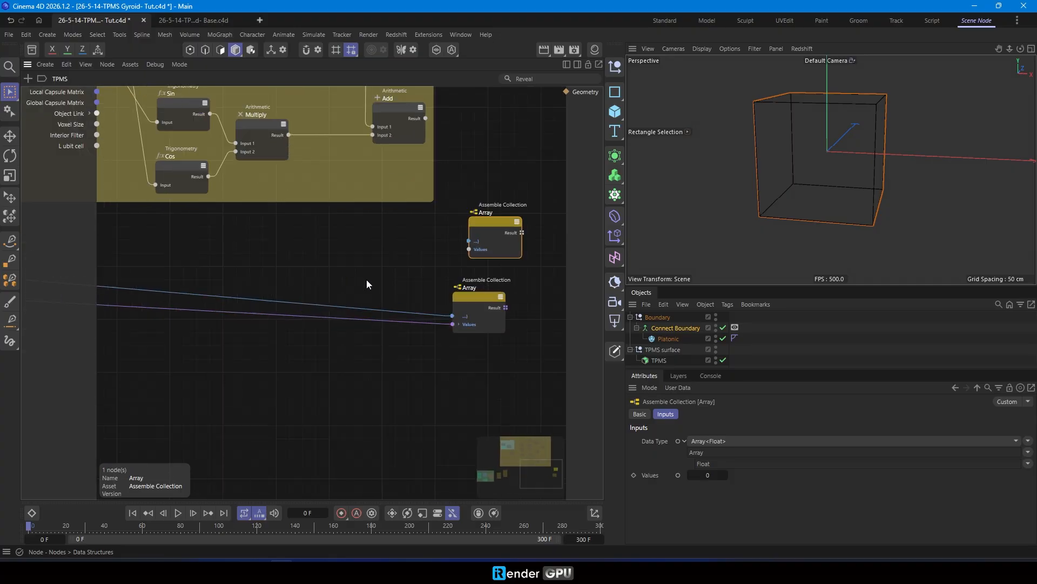
{"action": "double_click", "coordinate": [300, 303]}
{"action": "left_click_drag", "start_coordinate": [300, 303], "coordinate": [489, 223]}
{"action": "left_click_drag", "start_coordinate": [426, 118], "coordinate": [457, 244]}
{"action": "left_click_drag", "start_coordinate": [479, 298], "coordinate": [485, 304]}
{"action": "left_click_drag", "start_coordinate": [484, 217], "coordinate": [489, 248]}
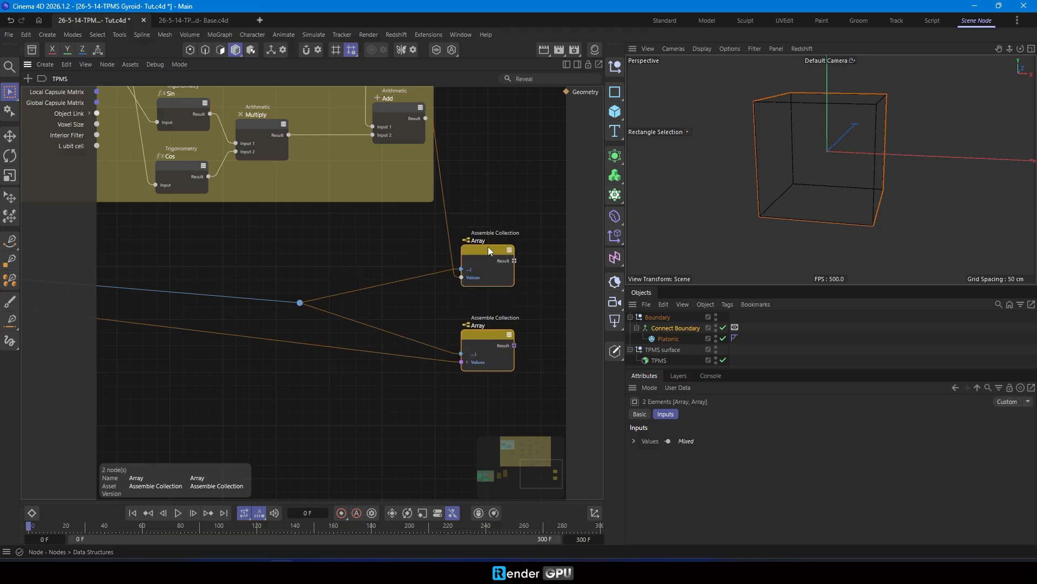
Add a second Iterate Collection node and feed the Float Array node's Result into its Collection input.
{"action": "scroll", "coordinate": [345, 329], "scroll_direction": "down", "scroll_amount": 2}
{"action": "middle_click_drag", "start_coordinate": [345, 330], "coordinate": [298, 312]}
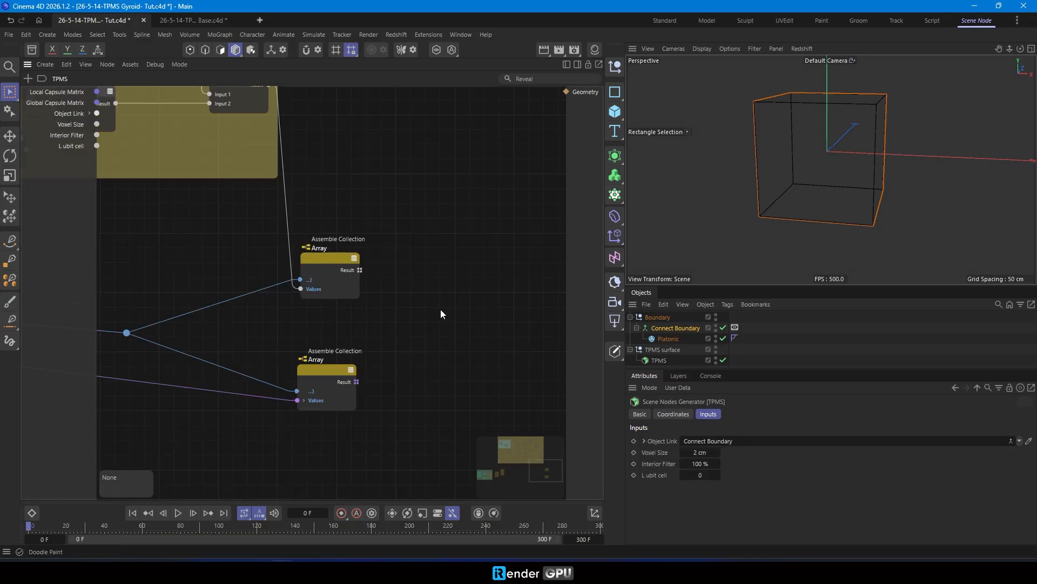
{"action": "middle_click_drag", "start_coordinate": [440, 309], "coordinate": [397, 309]}
{"action": "double_click", "coordinate": [404, 305]}
{"action": "key", "text": "BackSpace"}
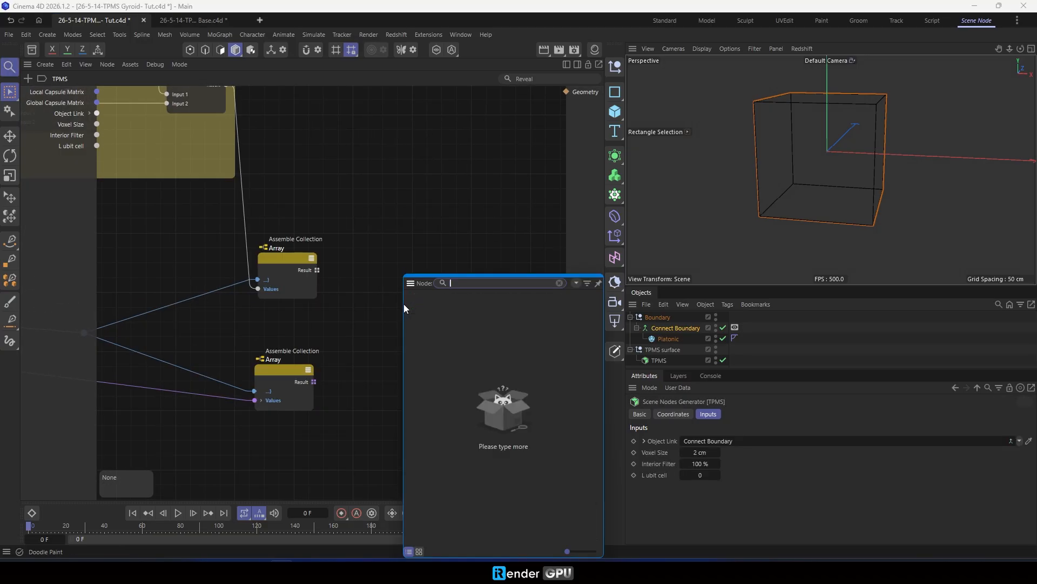
{"action": "type", "text": "iterate"}
{"action": "key", "text": "Return"}
{"action": "left_click_drag", "start_coordinate": [402, 317], "coordinate": [356, 283]}
{"action": "middle_click_drag", "start_coordinate": [365, 319], "coordinate": [281, 318]}
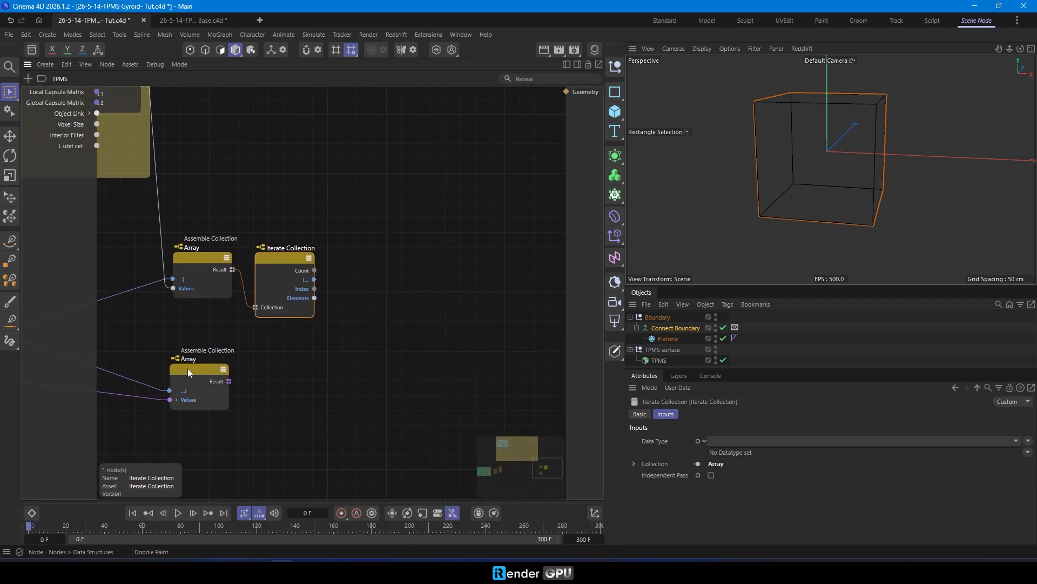
{"action": "left_click_drag", "start_coordinate": [187, 368], "coordinate": [188, 371]}
{"action": "middle_click_drag", "start_coordinate": [285, 368], "coordinate": [274, 368]}
{"action": "middle_click_drag", "start_coordinate": [427, 361], "coordinate": [391, 365]}
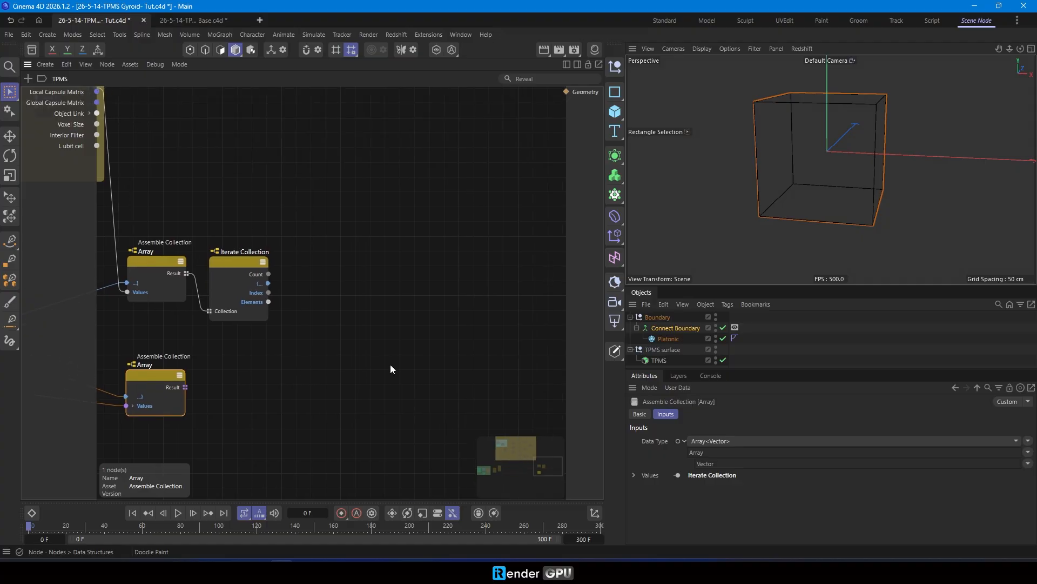
Add an Arithmetic node beyond the new Iterate Collection and set its operation to Subtract.
{"action": "left_click", "coordinate": [330, 327]}
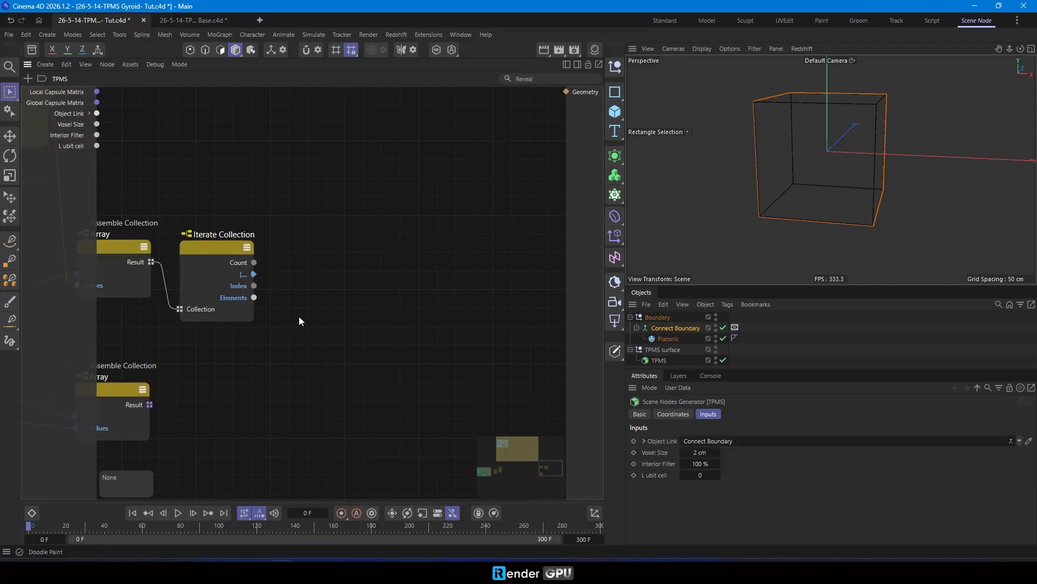
{"action": "scroll", "coordinate": [295, 316], "scroll_direction": "up", "scroll_amount": 1}
{"action": "double_click", "coordinate": [377, 305]}
{"action": "type", "text": "iteaub"}
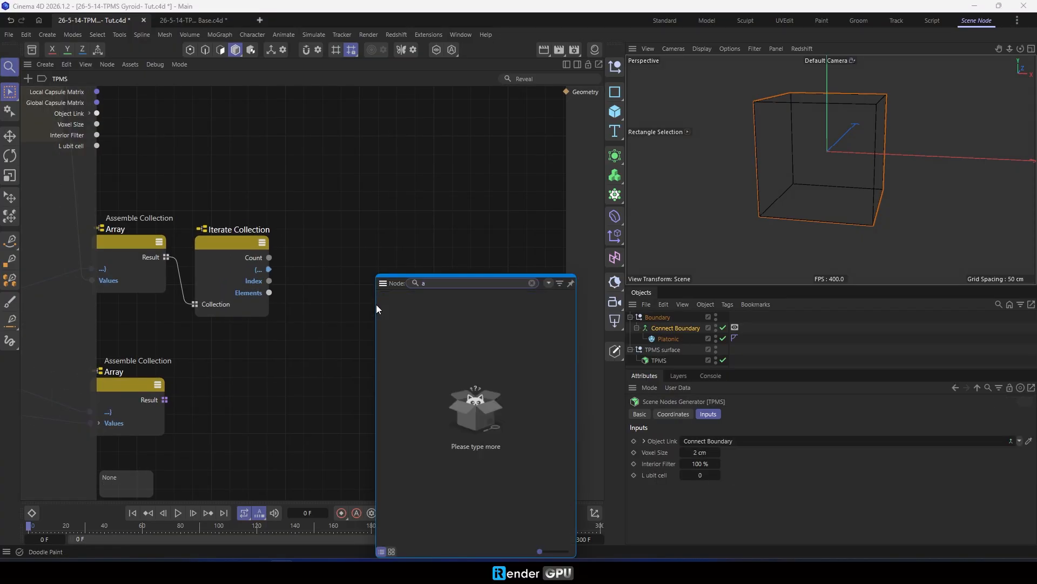
{"action": "key", "text": "BackSpace"}
{"action": "key", "text": "BackSpace"}
{"action": "type", "text": "ar"}
{"action": "key", "text": "BackSpace"}
{"action": "key", "text": "BackSpace"}
{"action": "type", "text": "ri"}
{"action": "left_click", "coordinate": [397, 299]}
{"action": "left_click_drag", "start_coordinate": [436, 235], "coordinate": [386, 261]}
{"action": "left_click", "coordinate": [723, 444]}
{"action": "left_click", "coordinate": [708, 455]}
Wire the Elements output into Subtract's Input 1, and expose Input 2 as a generator input named T.
{"action": "left_click_drag", "start_coordinate": [269, 292], "coordinate": [83, 187]}
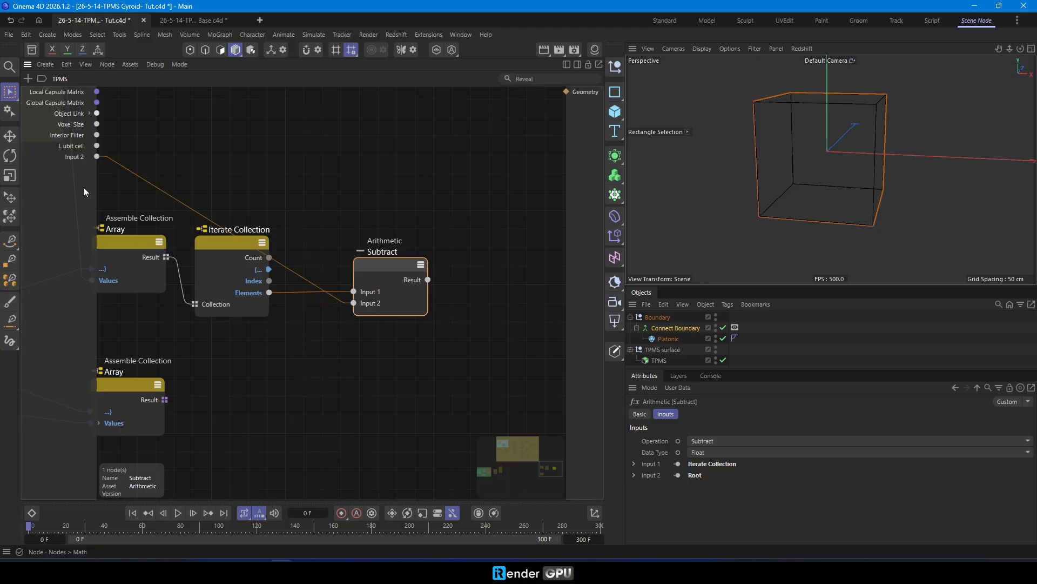
{"action": "double_click", "coordinate": [75, 156]}
{"action": "type", "text": "T"}
{"action": "key", "text": "Return"}
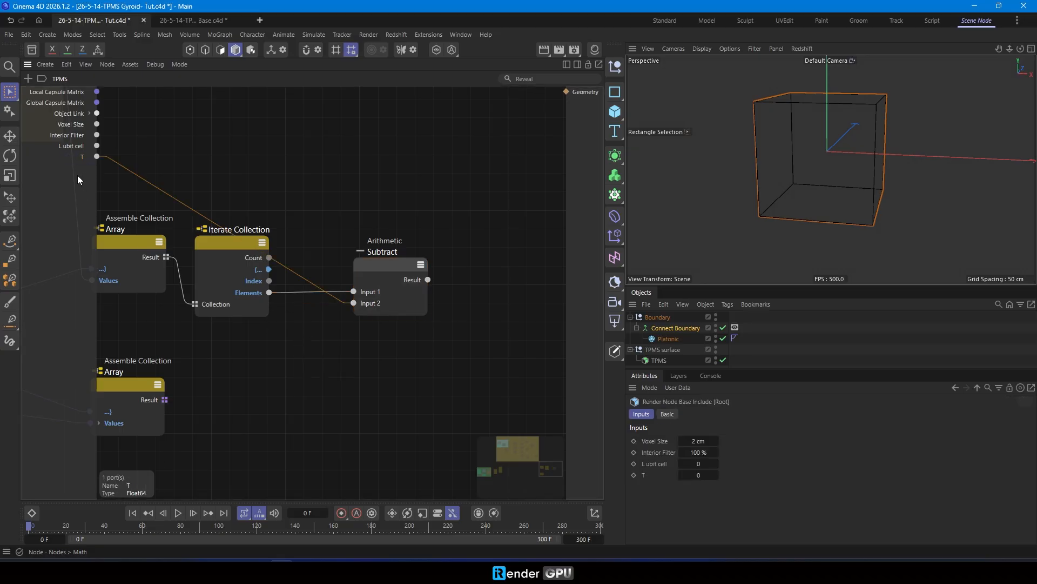
Turn the T connection into a floating T node above Subtract, and check it against the Gyroid equation in the Word document.
{"action": "left_click_drag", "start_coordinate": [304, 301], "coordinate": [304, 303]}
{"action": "left_click_drag", "start_coordinate": [392, 260], "coordinate": [410, 262]}
{"action": "left_click_drag", "start_coordinate": [317, 303], "coordinate": [325, 204]}
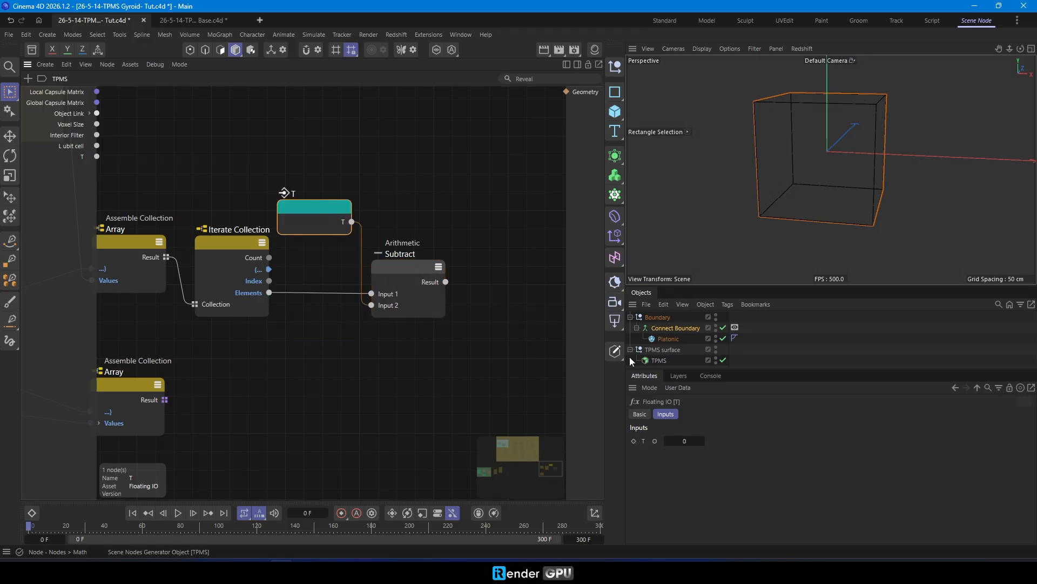
{"action": "left_click", "coordinate": [258, 569]}
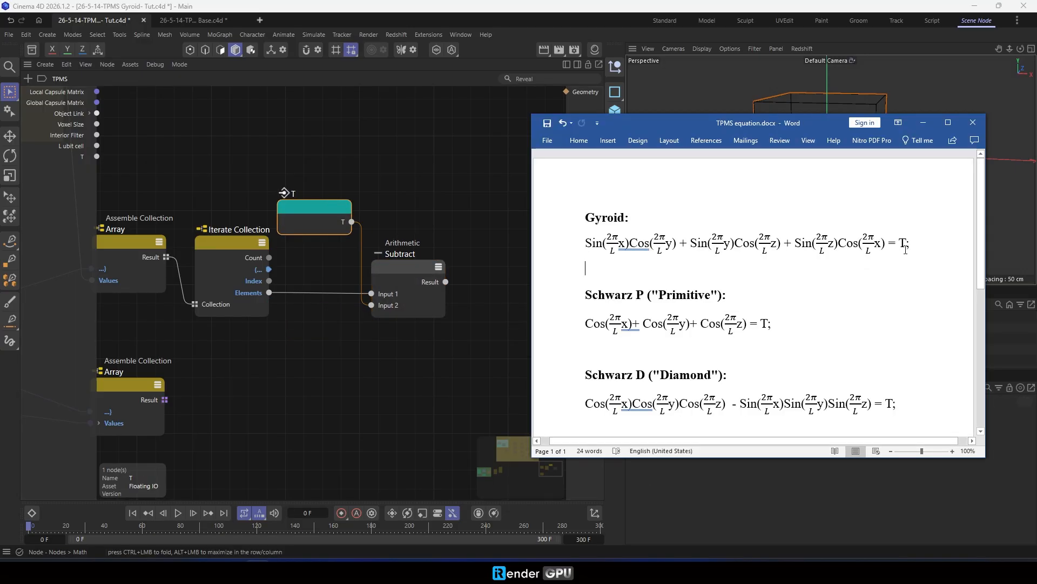
{"action": "left_click", "coordinate": [426, 354]}
Add a Get Element node below the Subtract node.
{"action": "scroll", "coordinate": [405, 341], "scroll_direction": "down", "scroll_amount": 2}
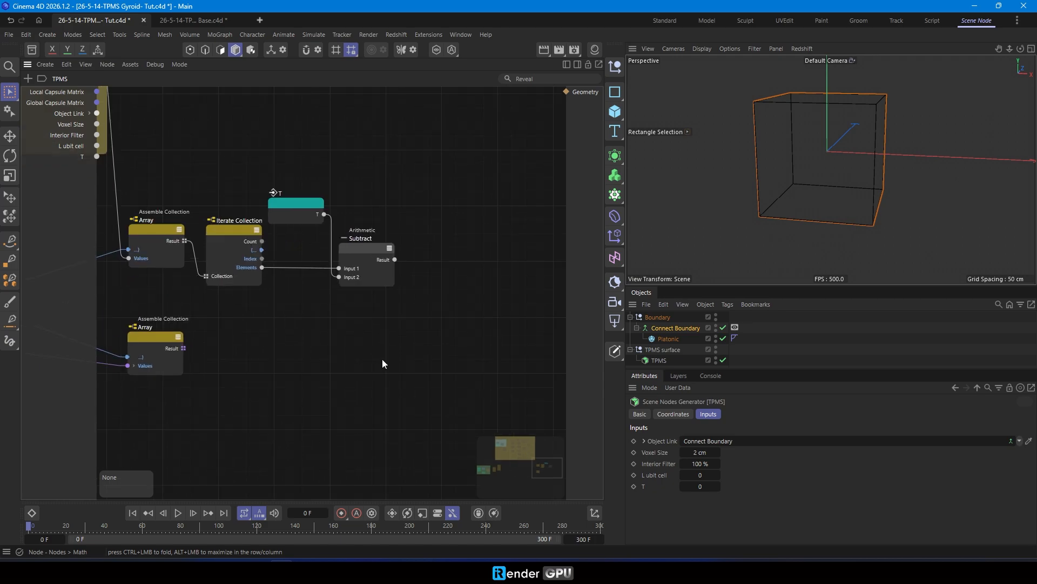
{"action": "double_click", "coordinate": [381, 359]}
{"action": "type", "text": "get"}
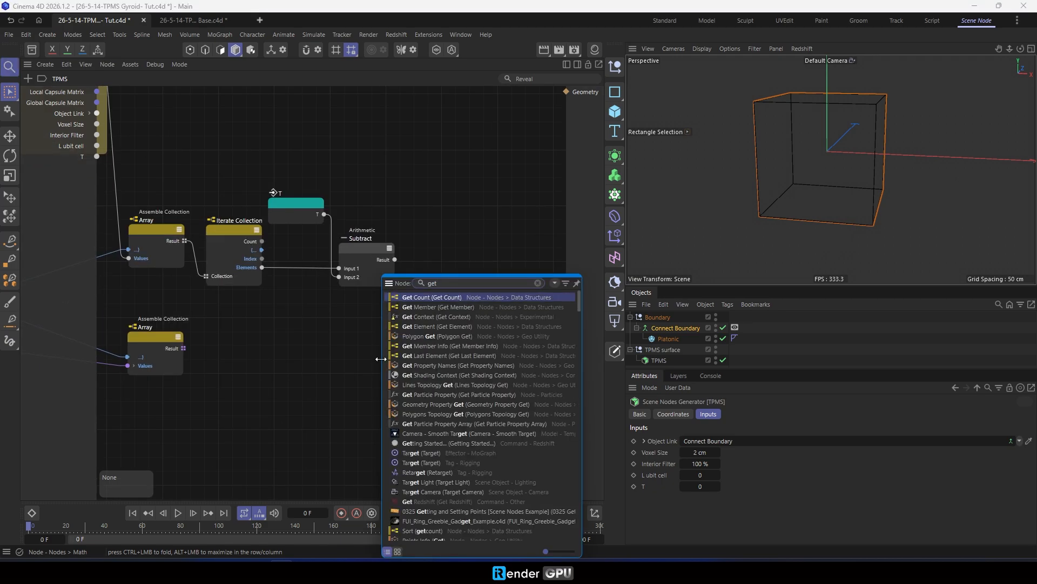
{"action": "left_click", "coordinate": [442, 326]}
{"action": "left_click_drag", "start_coordinate": [384, 363], "coordinate": [342, 344]}
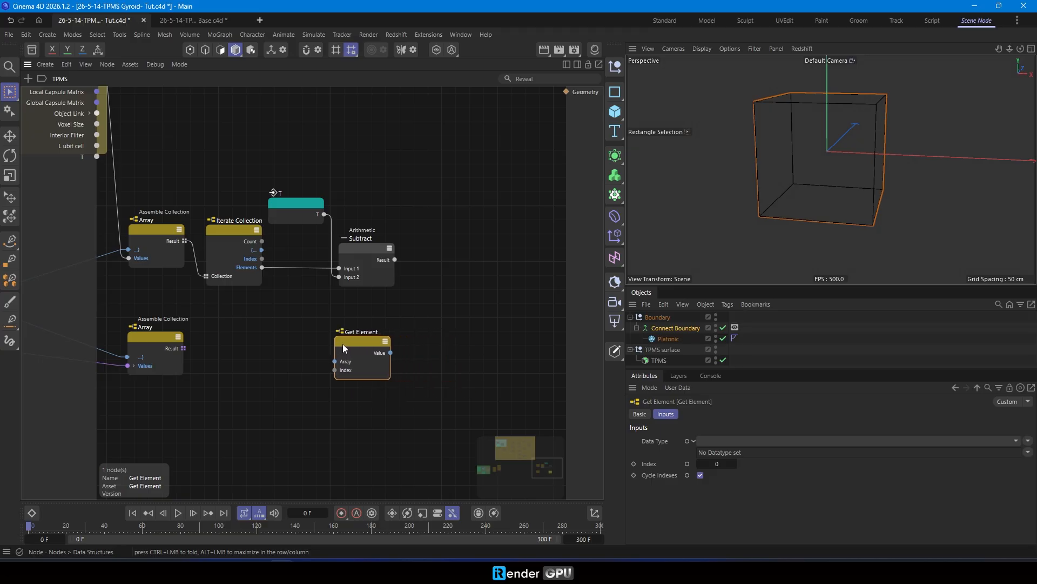
{"action": "left_click", "coordinate": [343, 404]}
Wire the vector Array's Result into Get Element's Array input and the second Iterate Collection's Index into its Index input.
{"action": "left_click_drag", "start_coordinate": [185, 348], "coordinate": [380, 336]}
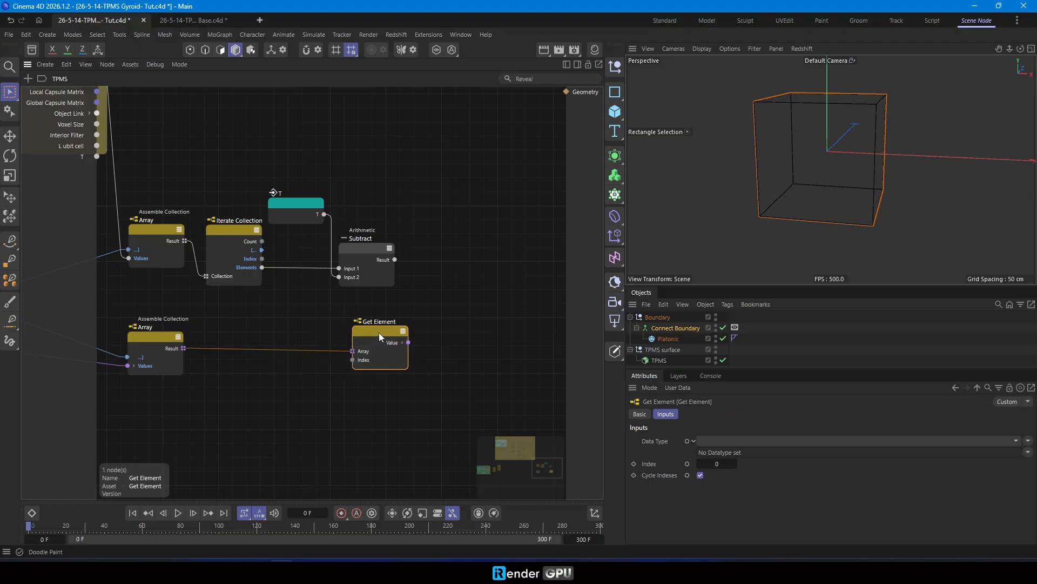
{"action": "left_click_drag", "start_coordinate": [263, 259], "coordinate": [366, 336]}
{"action": "left_click", "coordinate": [451, 329]}
Move the floating T and Subtract nodes higher and group them in a scaffold named "T".
{"action": "scroll", "coordinate": [451, 329], "scroll_direction": "down", "scroll_amount": 2}
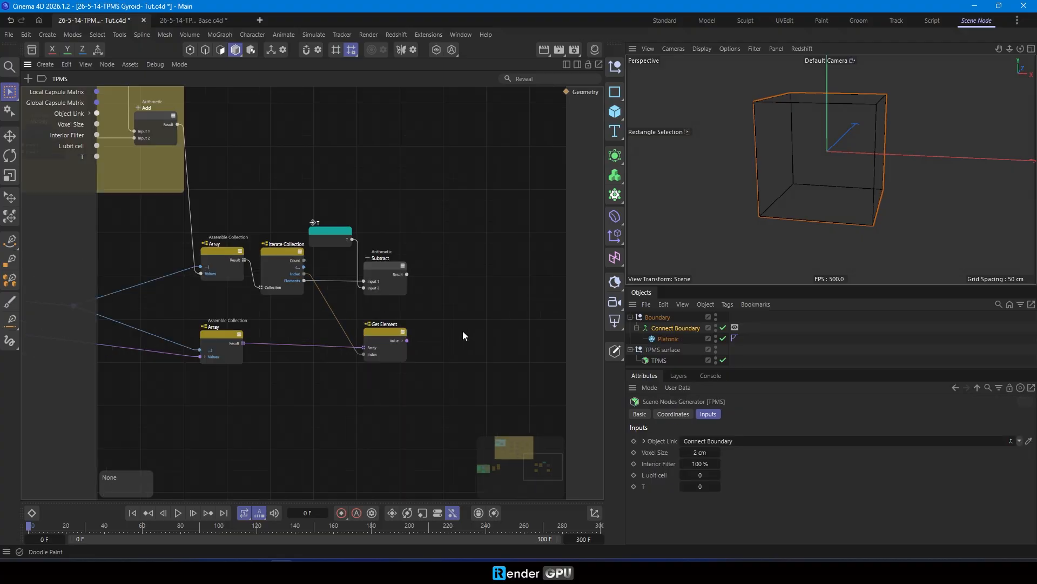
{"action": "left_click_drag", "start_coordinate": [342, 223], "coordinate": [339, 166]}
{"action": "left_click_drag", "start_coordinate": [384, 272], "coordinate": [382, 205]}
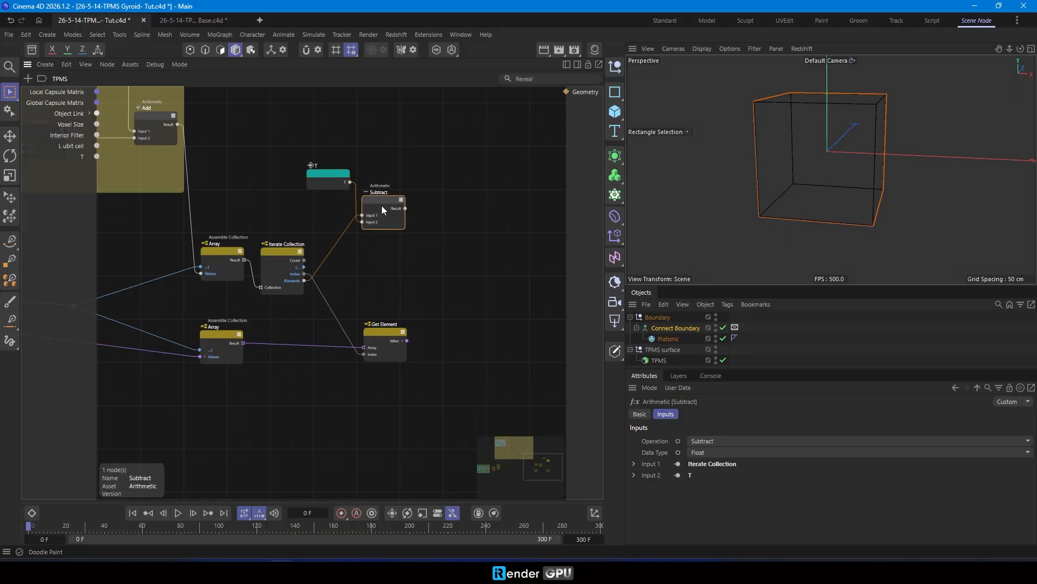
{"action": "left_click_drag", "start_coordinate": [288, 161], "coordinate": [451, 236]}
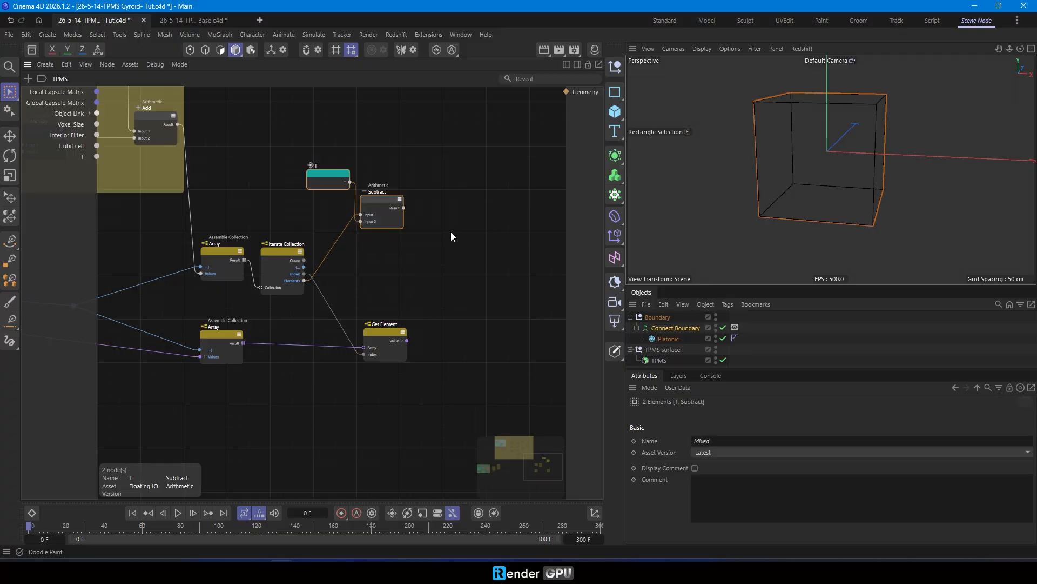
{"action": "key", "text": "alt+c"}
{"action": "type", "text": "T"}
{"action": "key", "text": "Return"}
Color the T scaffold red.
{"action": "right_click", "coordinate": [400, 176]}
{"action": "mouse_move", "coordinate": [486, 355]}
{"action": "left_click", "coordinate": [562, 357]}
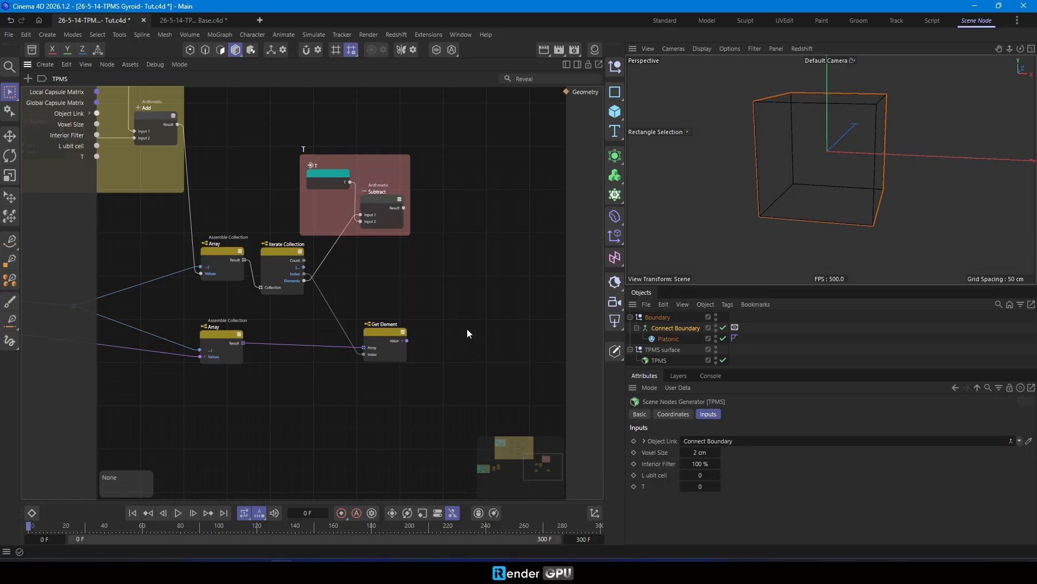
Add an Append Elements node beyond the T scaffold and Get Element node.
{"action": "middle_click_drag", "start_coordinate": [467, 333], "coordinate": [410, 330]}
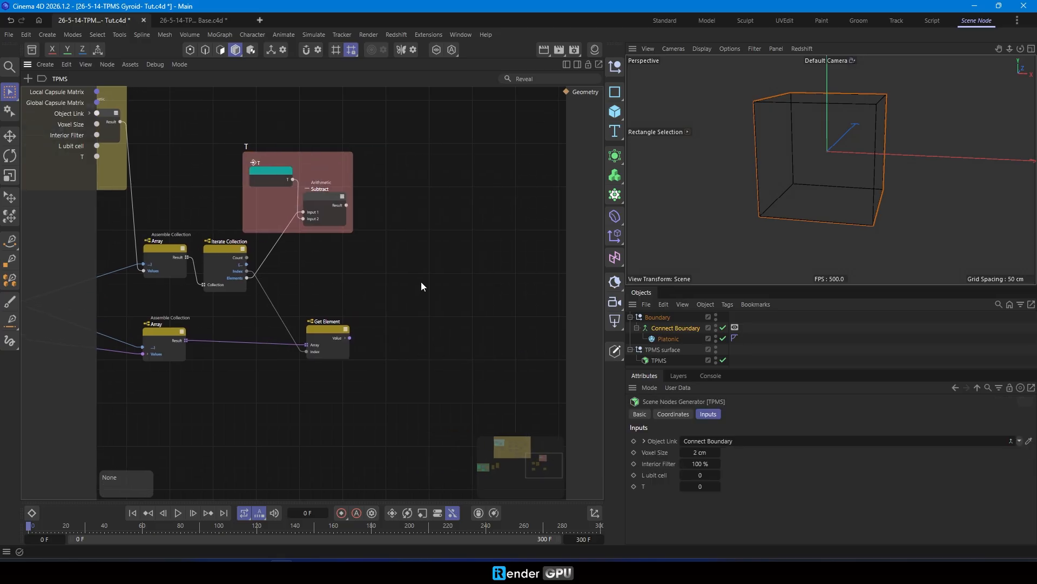
{"action": "key", "text": "shift+c"}
{"action": "type", "text": "app"}
{"action": "left_click", "coordinate": [439, 296]}
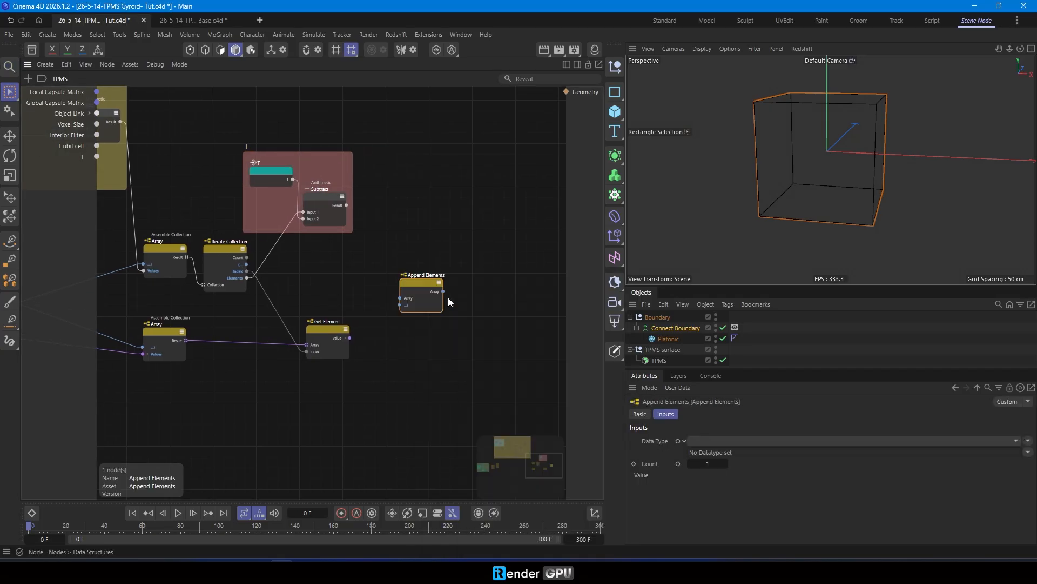
{"action": "scroll", "coordinate": [448, 297], "scroll_direction": "up", "scroll_amount": 2}
Set the Append Elements node's data type to an Array of Vector and expose its Count and Value inputs.
{"action": "left_click", "coordinate": [786, 442]}
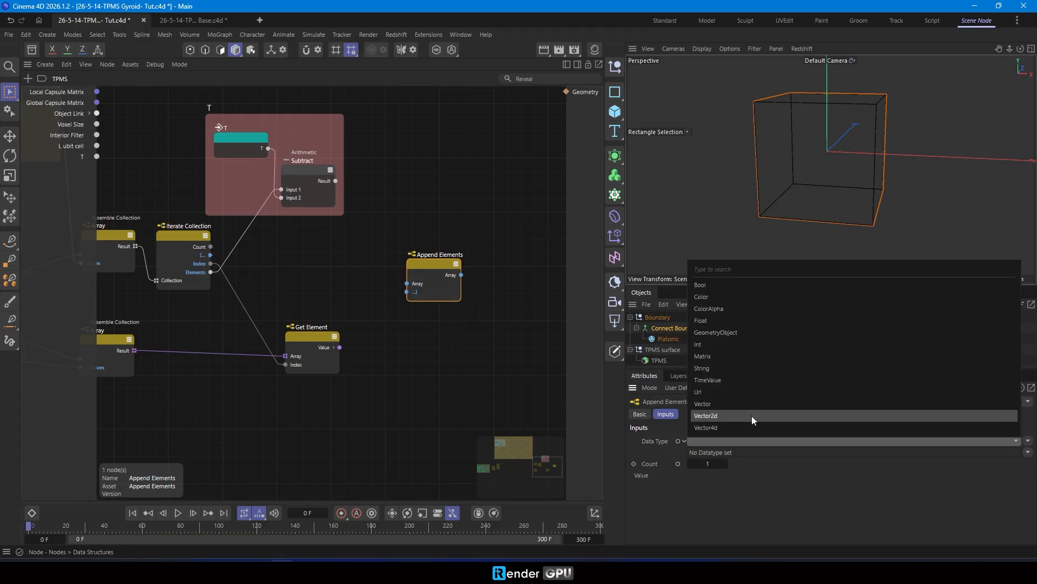
{"action": "left_click", "coordinate": [756, 416]}
{"action": "left_click", "coordinate": [1028, 452]}
{"action": "mouse_move", "coordinate": [1013, 464]}
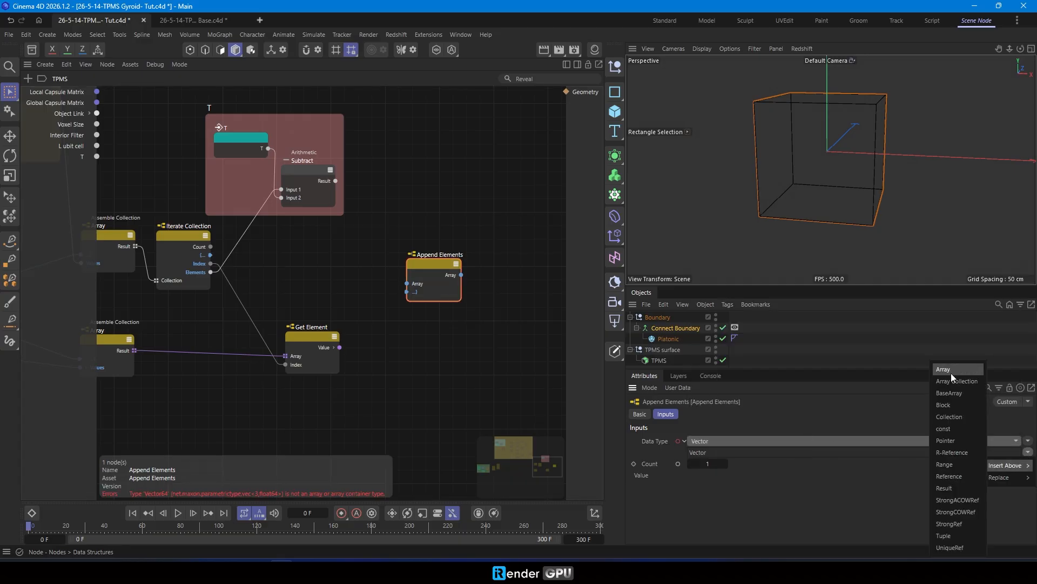
{"action": "left_click", "coordinate": [956, 381]}
{"action": "left_click", "coordinate": [678, 475]}
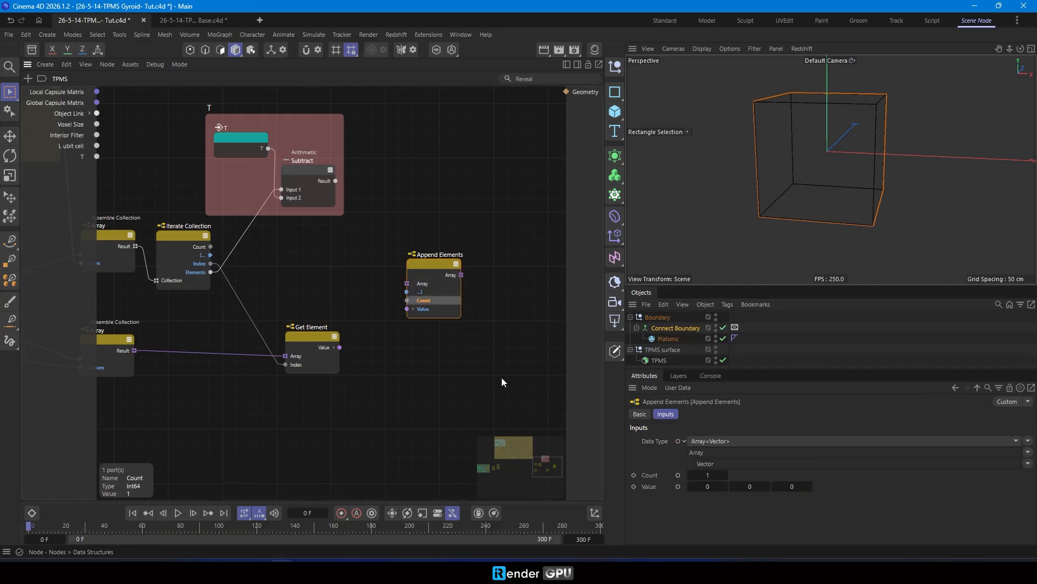
Wire Get Element's Value into Append Elements' Value and Subtract's Result into its Count, and nudge the node closer.
{"action": "left_click_drag", "start_coordinate": [334, 349], "coordinate": [419, 308]}
{"action": "left_click_drag", "start_coordinate": [335, 180], "coordinate": [419, 300]}
{"action": "left_click_drag", "start_coordinate": [445, 261], "coordinate": [421, 245]}
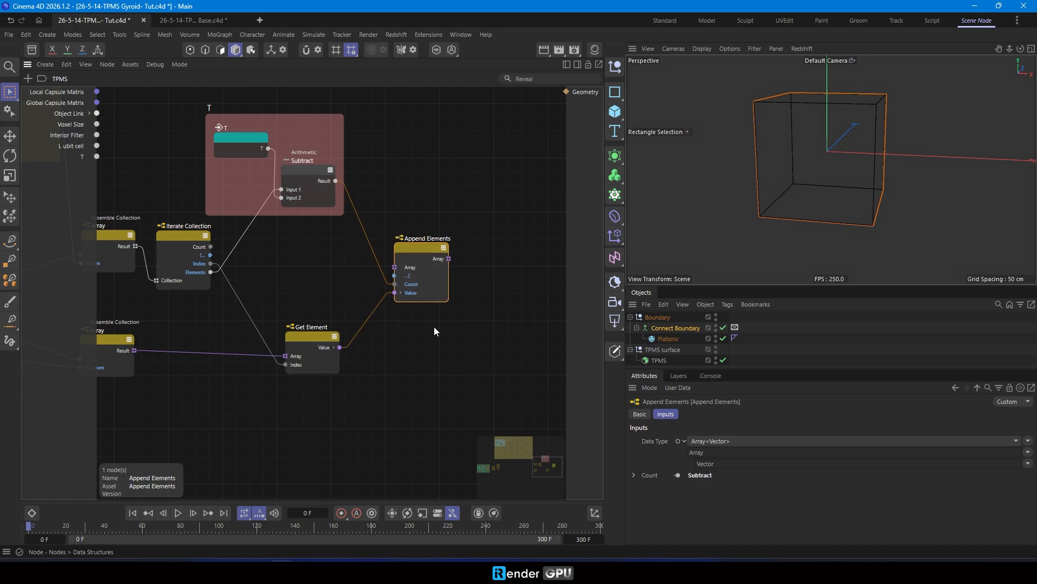
{"action": "left_click", "coordinate": [437, 311]}
{"action": "scroll", "coordinate": [463, 267], "scroll_direction": "down", "scroll_amount": 5}
{"action": "middle_click_drag", "start_coordinate": [465, 267], "coordinate": [667, 257]}
{"action": "scroll", "coordinate": [215, 252], "scroll_direction": "up", "scroll_amount": 3}
{"action": "left_click_drag", "start_coordinate": [239, 245], "coordinate": [244, 258]}
{"action": "scroll", "coordinate": [300, 307], "scroll_direction": "down", "scroll_amount": 4}
{"action": "middle_click_drag", "start_coordinate": [460, 281], "coordinate": [260, 276]}
{"action": "scroll", "coordinate": [457, 264], "scroll_direction": "up", "scroll_amount": 4}
{"action": "scroll", "coordinate": [449, 269], "scroll_direction": "up", "scroll_amount": 3}
{"action": "left_click", "coordinate": [437, 284]}
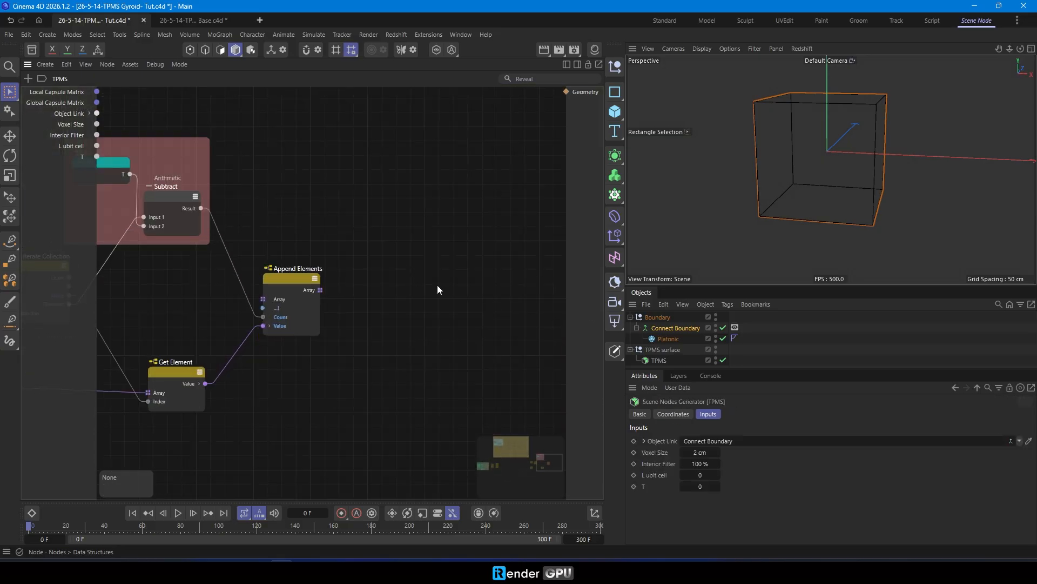
Add an Iterate Collection node after Append Elements and wire Append Elements' Array into its Collection input.
{"action": "middle_click_drag", "start_coordinate": [436, 284], "coordinate": [358, 291]}
{"action": "key", "text": "c"}
{"action": "key", "text": "BackSpace"}
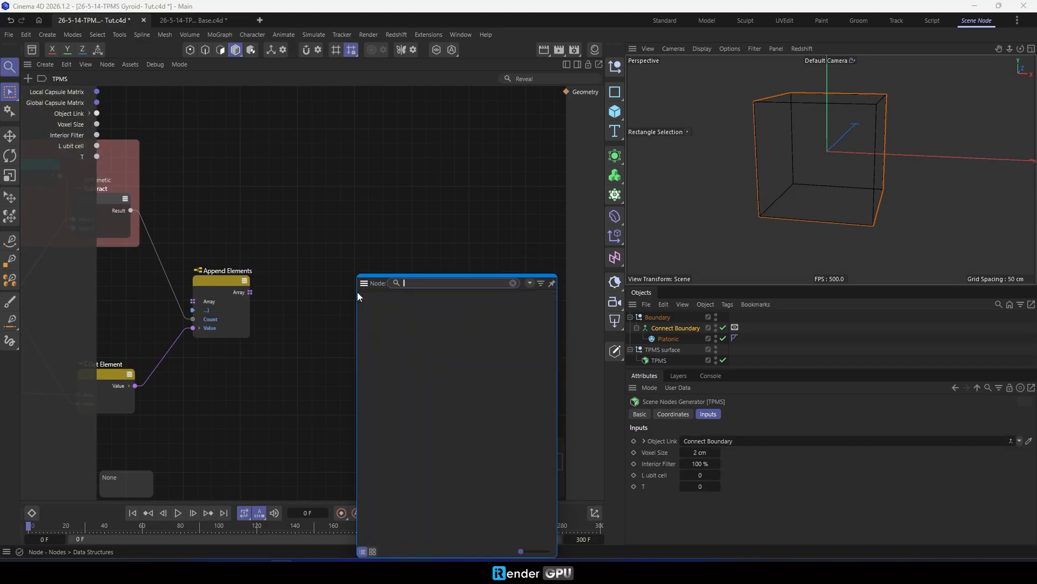
{"action": "type", "text": "it"}
{"action": "left_click_drag", "start_coordinate": [389, 348], "coordinate": [311, 248]}
{"action": "left_click_drag", "start_coordinate": [251, 292], "coordinate": [292, 293]}
{"action": "left_click_drag", "start_coordinate": [317, 243], "coordinate": [313, 240]}
Add a Point Set node, feed its Points from the new Iterate Collection's Elements, and connect it to the Geometry output.
{"action": "left_click", "coordinate": [388, 273]}
{"action": "type", "text": "cipoint"}
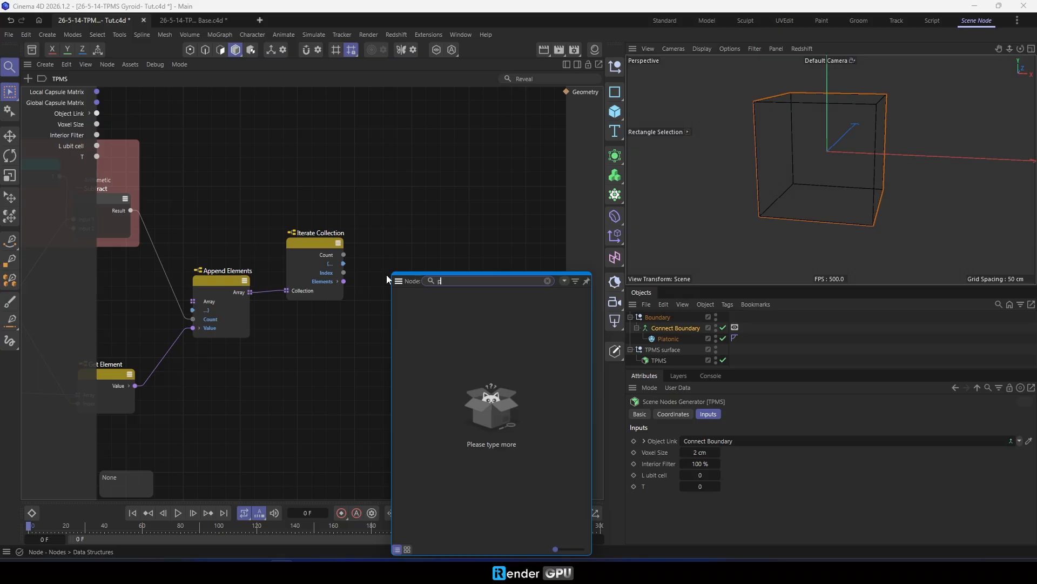
{"action": "left_click_drag", "start_coordinate": [434, 333], "coordinate": [420, 247]}
{"action": "left_click_drag", "start_coordinate": [343, 282], "coordinate": [415, 263]}
{"action": "double_click", "coordinate": [420, 254], "text": "alt"}
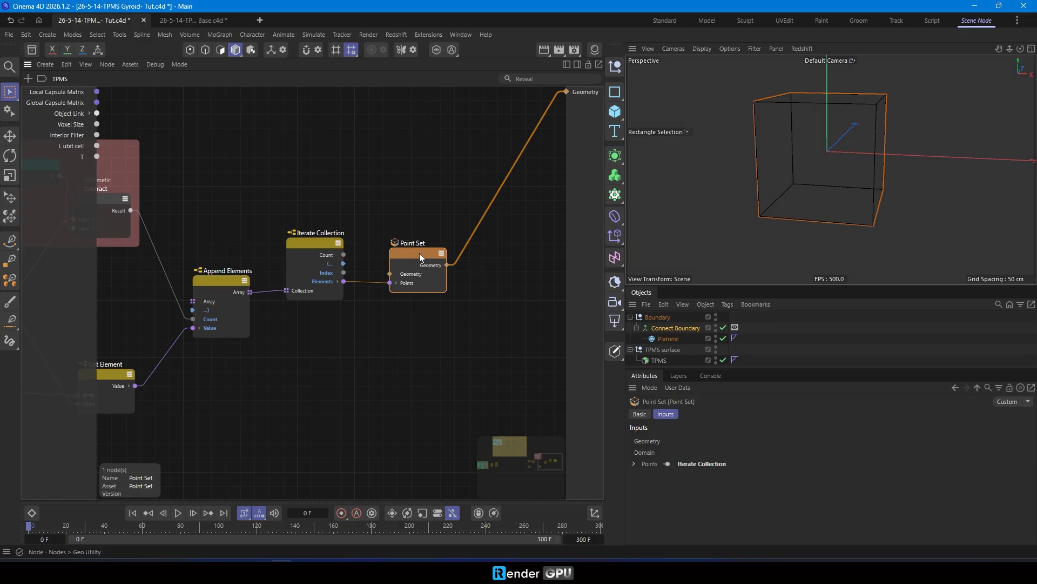
Review the node chain from Volume Voxel Fill through the TPMS equation and array nodes to the Point Set.
{"action": "scroll", "coordinate": [539, 231], "scroll_direction": "down", "scroll_amount": 9}
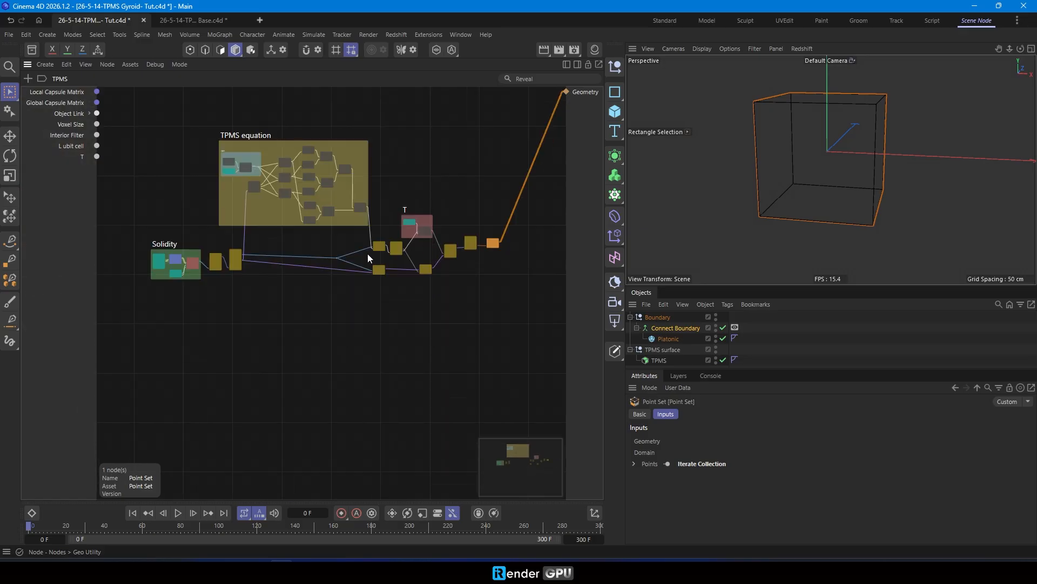
{"action": "scroll", "coordinate": [235, 257], "scroll_direction": "up", "scroll_amount": 8}
{"action": "middle_click_drag", "start_coordinate": [534, 249], "coordinate": [390, 257]}
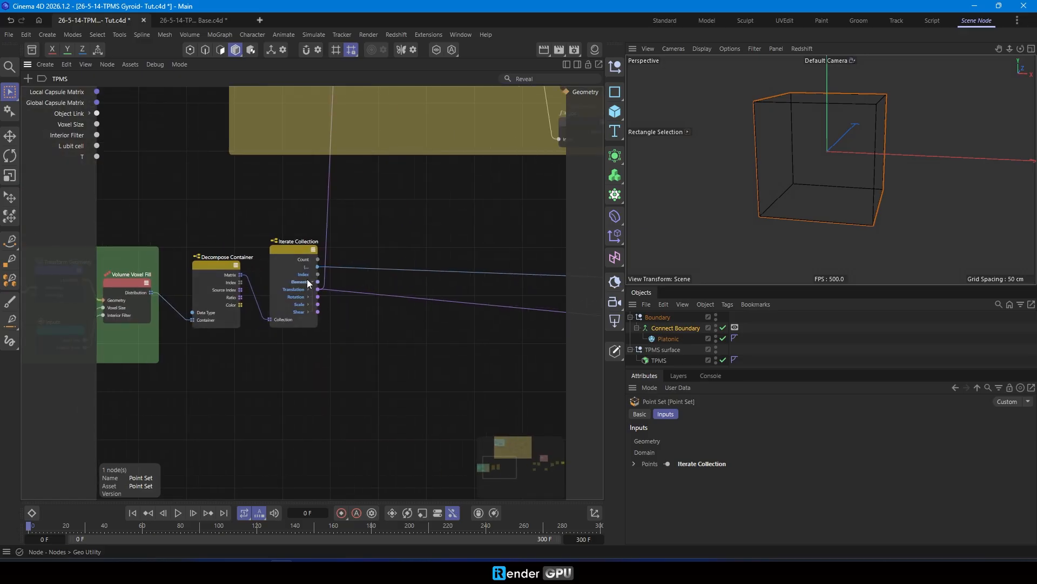
{"action": "left_click_drag", "start_coordinate": [287, 249], "coordinate": [287, 240]}
{"action": "scroll", "coordinate": [273, 209], "scroll_direction": "down", "scroll_amount": 5}
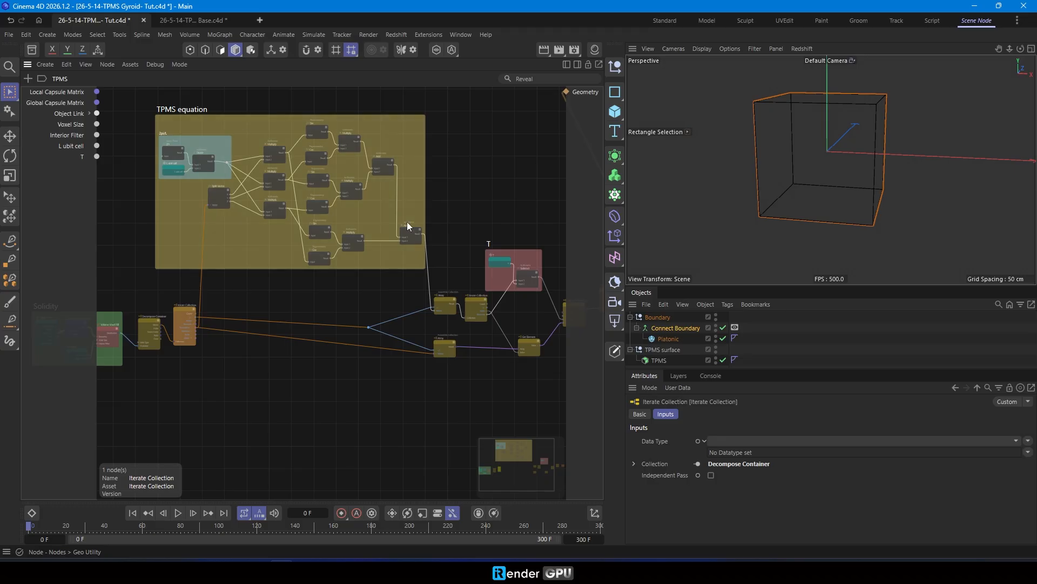
{"action": "scroll", "coordinate": [406, 199], "scroll_direction": "up", "scroll_amount": 7}
{"action": "middle_click_drag", "start_coordinate": [312, 168], "coordinate": [44, 0]}
{"action": "middle_click_drag", "start_coordinate": [305, 319], "coordinate": [226, 335]}
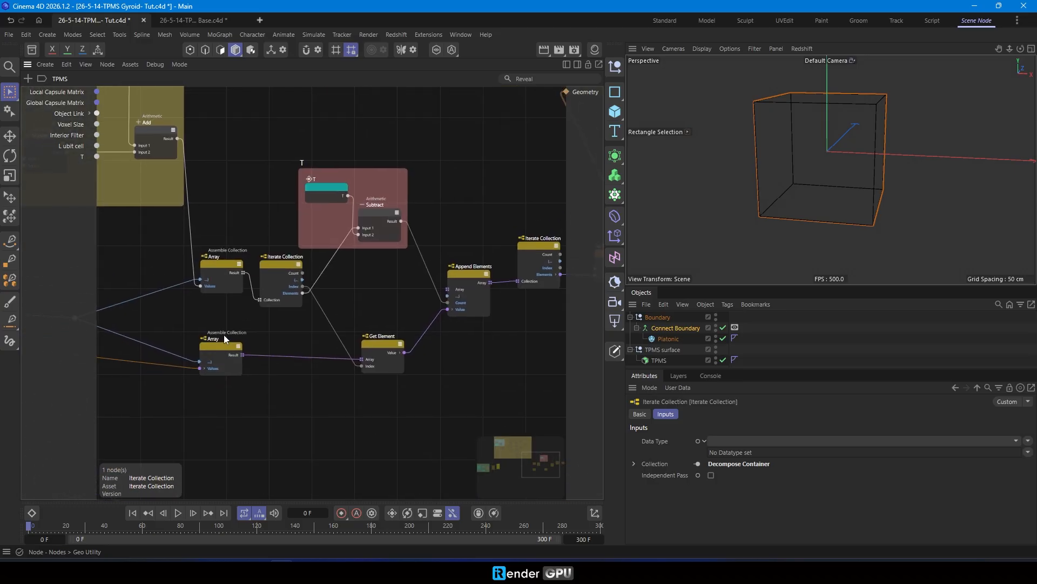
{"action": "left_click", "coordinate": [225, 348]}
{"action": "middle_click_drag", "start_coordinate": [433, 296], "coordinate": [296, 292]}
{"action": "scroll", "coordinate": [318, 296], "scroll_direction": "up", "scroll_amount": 2}
{"action": "left_click", "coordinate": [403, 245]}
{"action": "left_click_drag", "start_coordinate": [489, 250], "coordinate": [482, 246]}
In the Standard layout, add a Volume Builder as parent of TPMS with Volume Type Fog and Voxel Size 2 cm.
{"action": "left_click", "coordinate": [664, 21]}
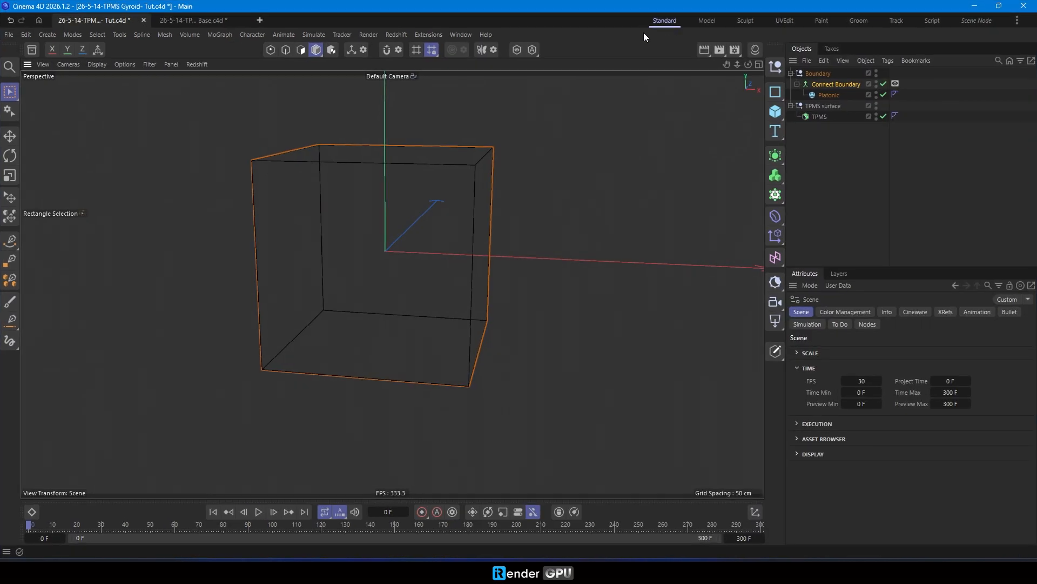
{"action": "left_click", "coordinate": [825, 117]}
{"action": "left_click", "coordinate": [775, 195], "text": "alt"}
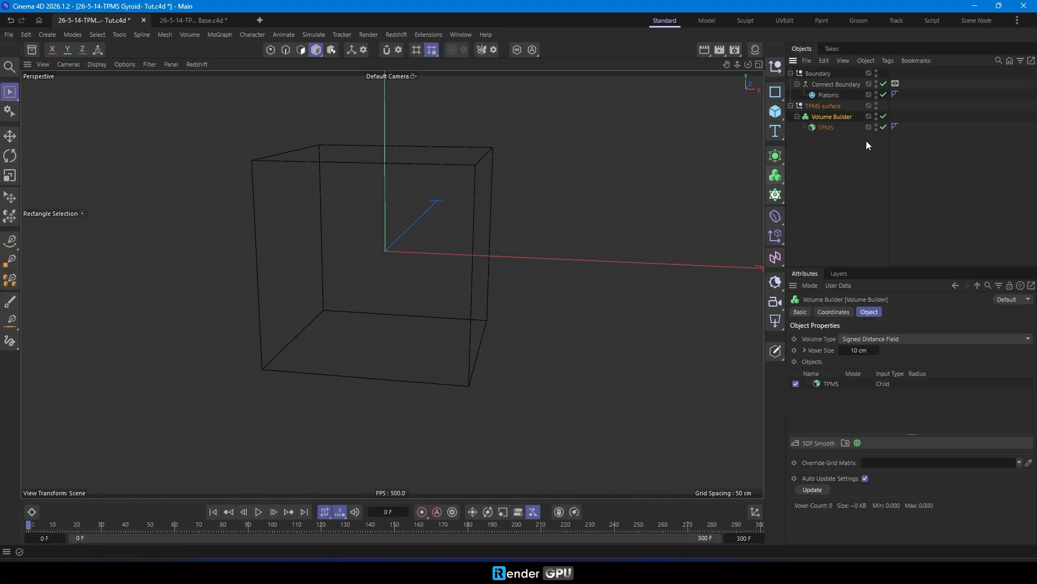
{"action": "left_click", "coordinate": [867, 339]}
{"action": "left_click", "coordinate": [866, 368]}
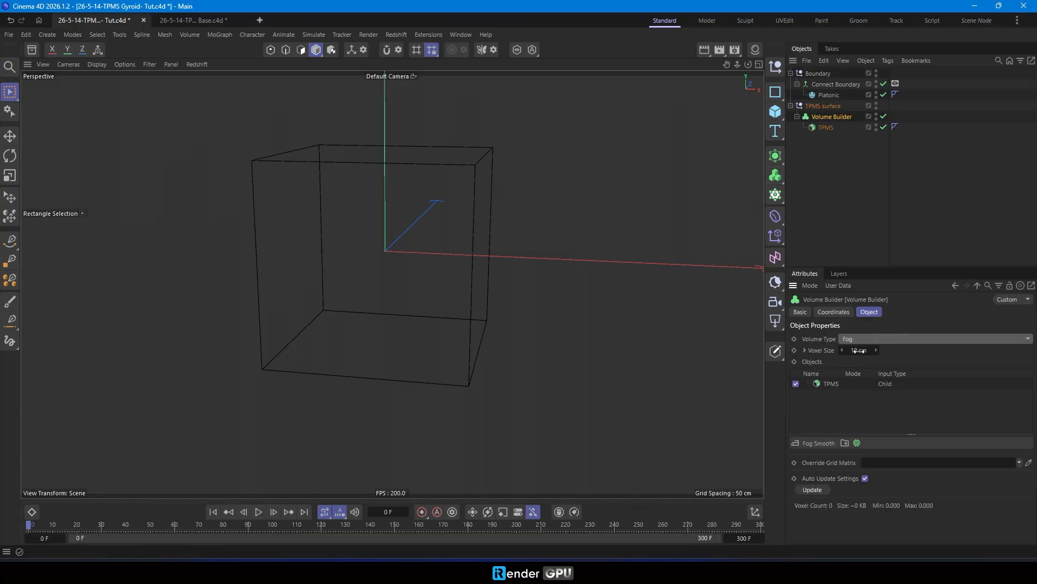
{"action": "left_click", "coordinate": [878, 351]}
{"action": "type", "text": "2"}
{"action": "key", "text": "Return"}
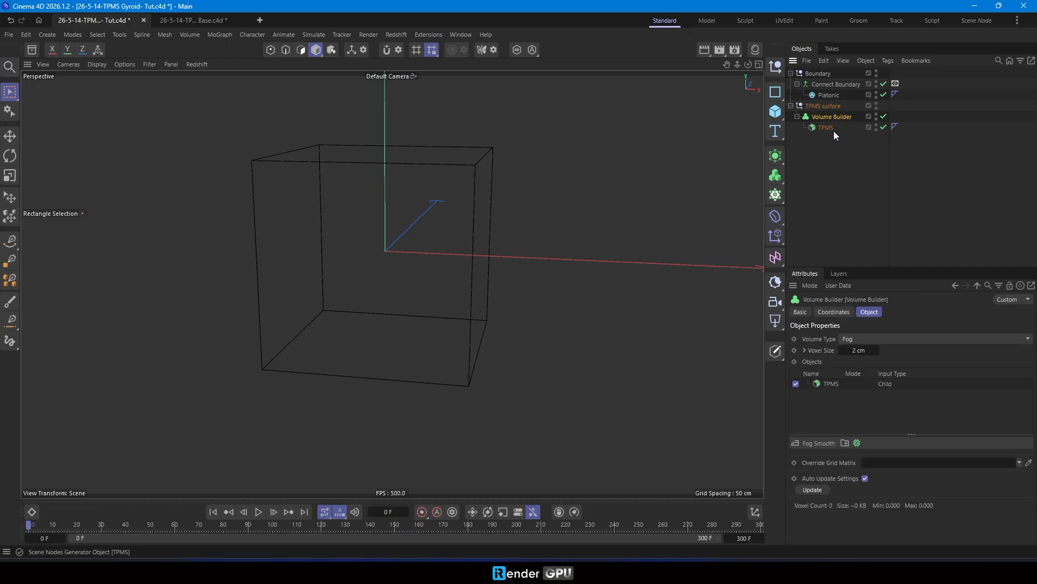
Enable Use Mesh Points for the TPMS child of the Volume Builder and set its Mesh Point Radius to 2.2 cm.
{"action": "left_click", "coordinate": [832, 384]}
{"action": "left_click", "coordinate": [877, 458]}
{"action": "left_click", "coordinate": [892, 470]}
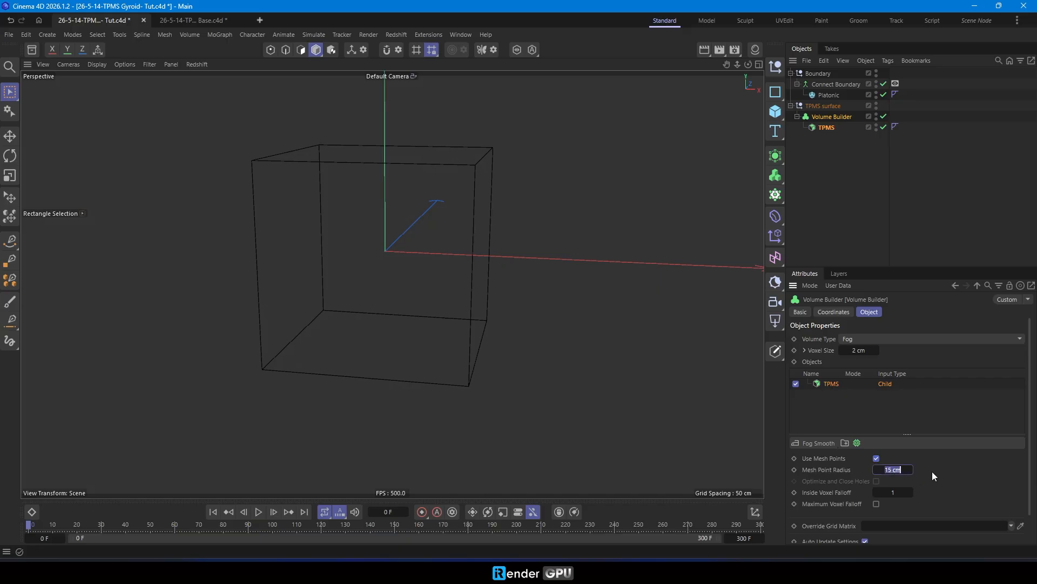
{"action": "left_click", "coordinate": [911, 412]}
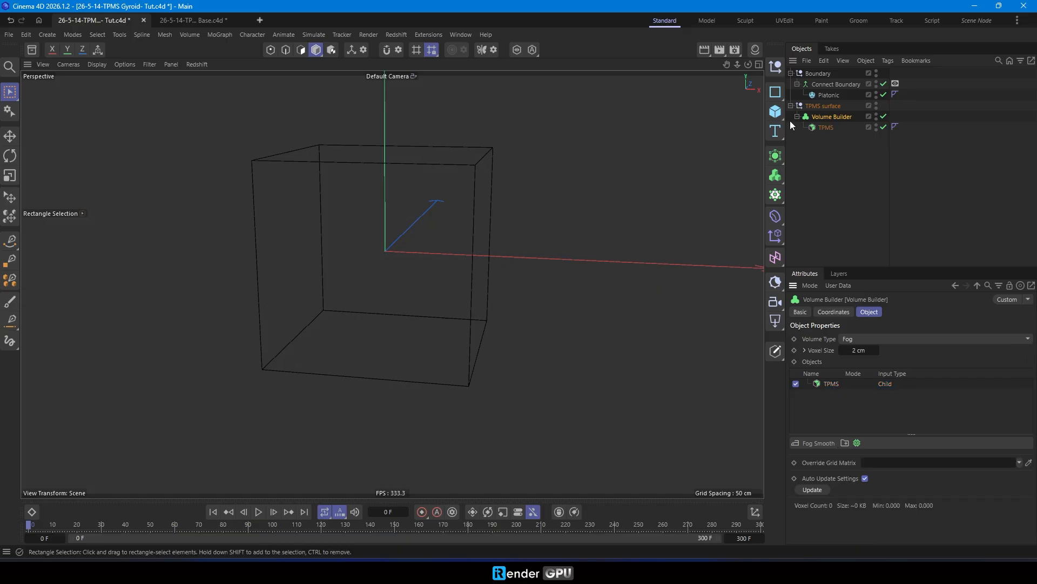
Make the TPMS Voxel Size the driver of the Volume Builder's Voxel Size using Set Driven (Absolute).
{"action": "left_click", "coordinate": [823, 129]}
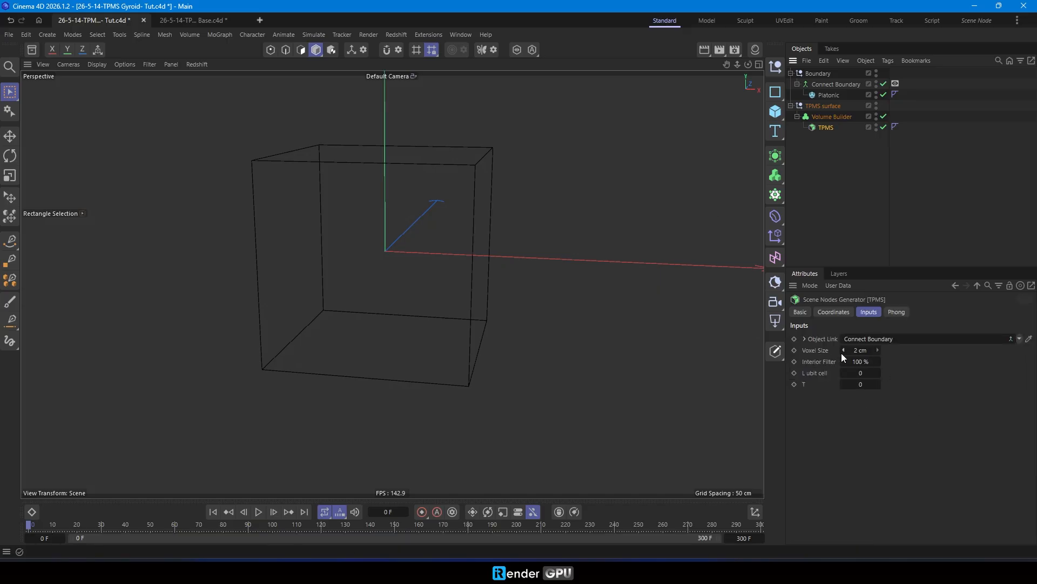
{"action": "right_click", "coordinate": [818, 352]}
{"action": "mouse_move", "coordinate": [880, 367]}
{"action": "left_click", "coordinate": [935, 367]}
{"action": "left_click", "coordinate": [832, 117]}
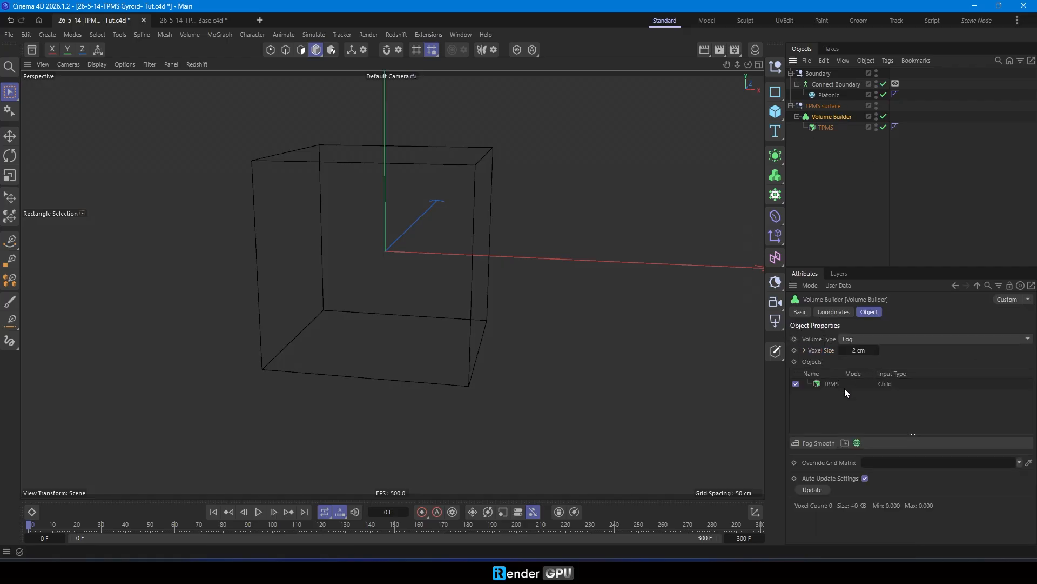
{"action": "right_click", "coordinate": [818, 351]}
{"action": "mouse_move", "coordinate": [865, 366]}
{"action": "left_click", "coordinate": [954, 381]}
In the Volume Builder's XPresso expression, set the Range Mapper's Input Range and Output Range to Zero to One.
{"action": "double_click", "coordinate": [895, 116]}
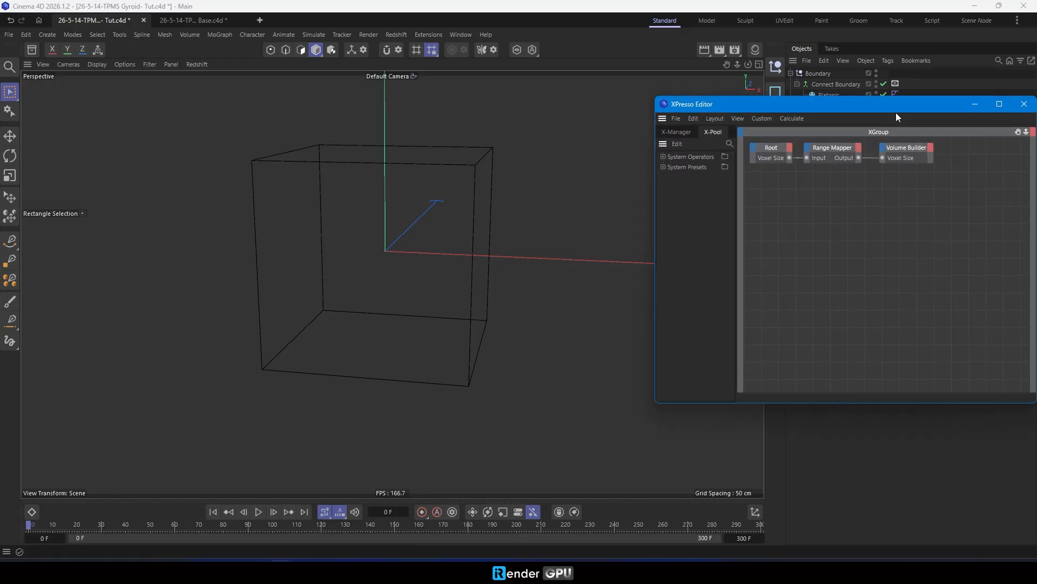
{"action": "left_click_drag", "start_coordinate": [858, 107], "coordinate": [614, 158]}
{"action": "left_click", "coordinate": [592, 200]}
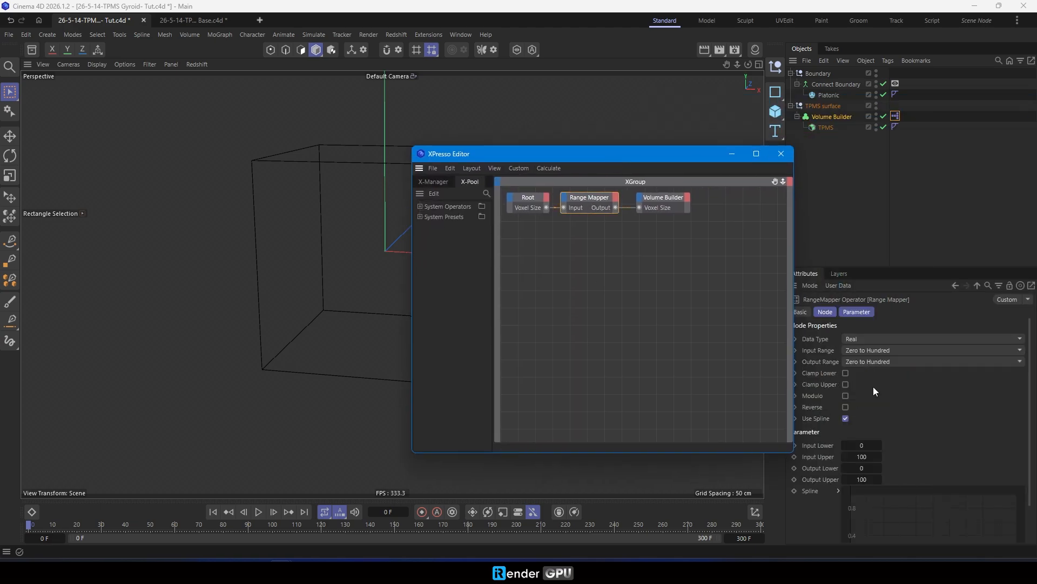
{"action": "left_click", "coordinate": [876, 351]}
{"action": "left_click", "coordinate": [899, 414]}
{"action": "left_click", "coordinate": [893, 361]}
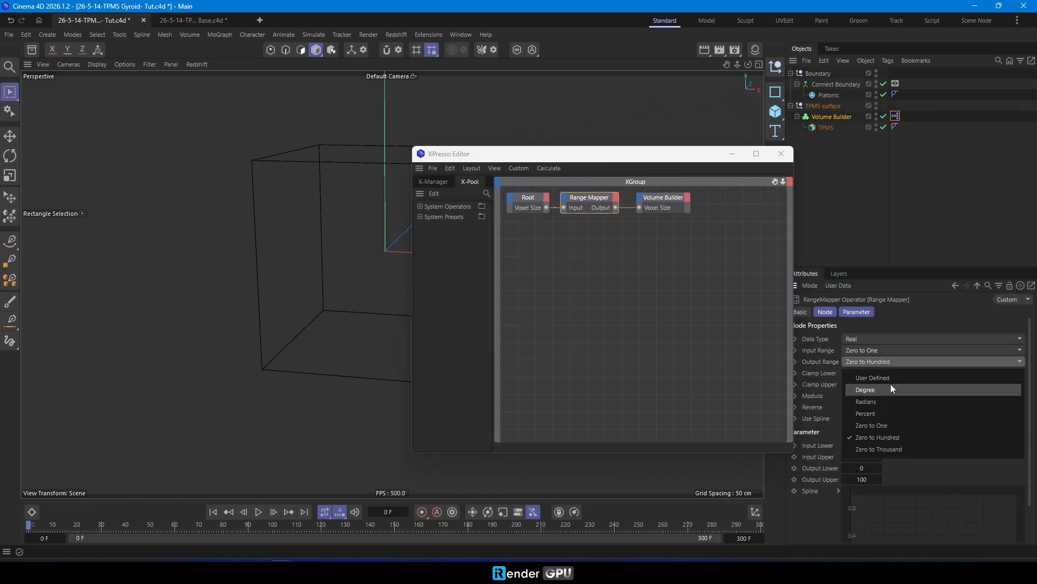
{"action": "left_click", "coordinate": [888, 425]}
{"action": "left_click", "coordinate": [781, 153]}
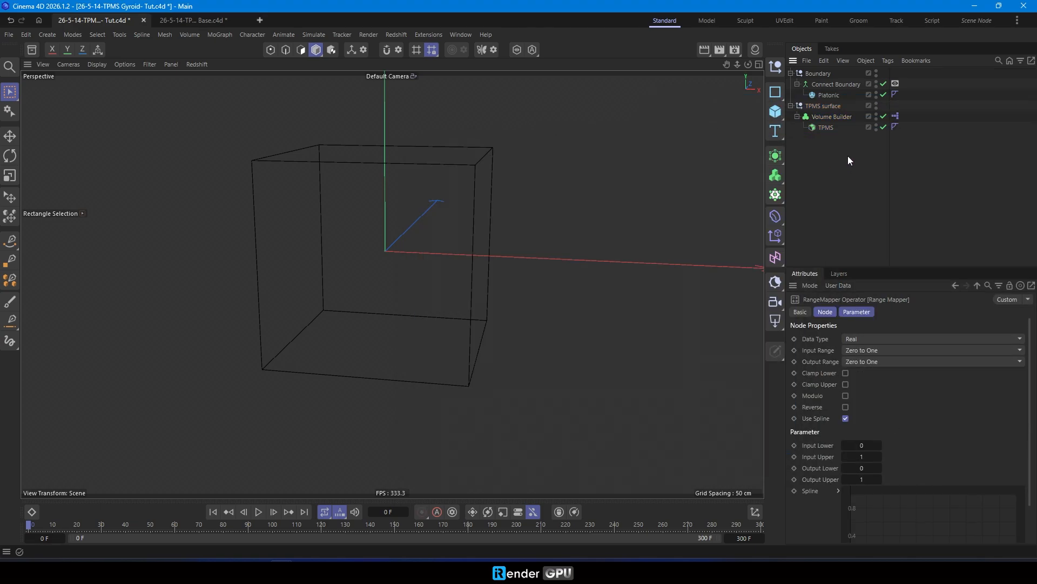
Make the TPMS child's Mesh Point Radius driven by the TPMS Voxel Size using Set Driven (Absolute).
{"action": "left_click", "coordinate": [826, 127]}
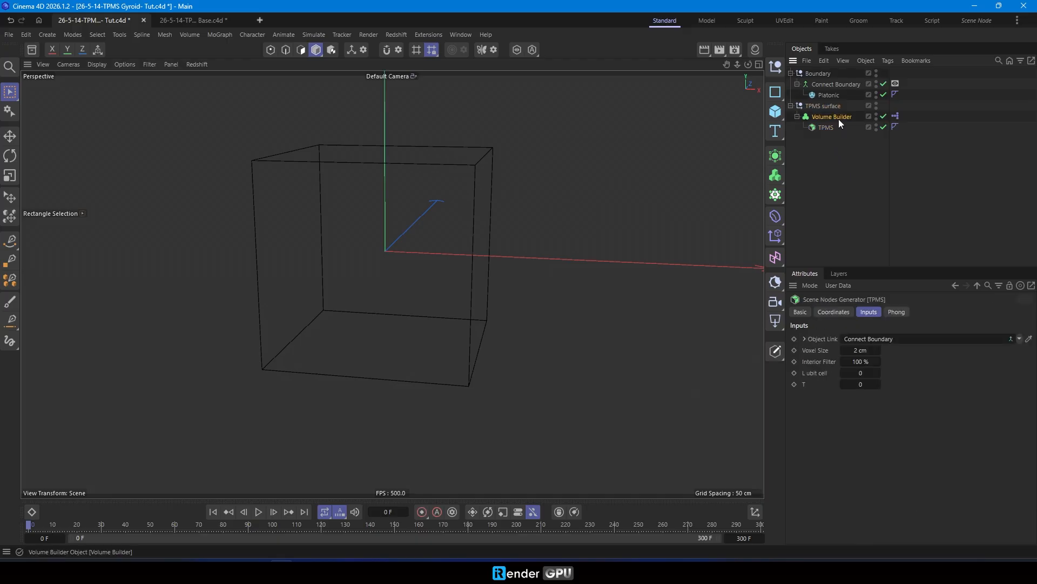
{"action": "left_click", "coordinate": [837, 117]}
{"action": "left_click", "coordinate": [831, 385]}
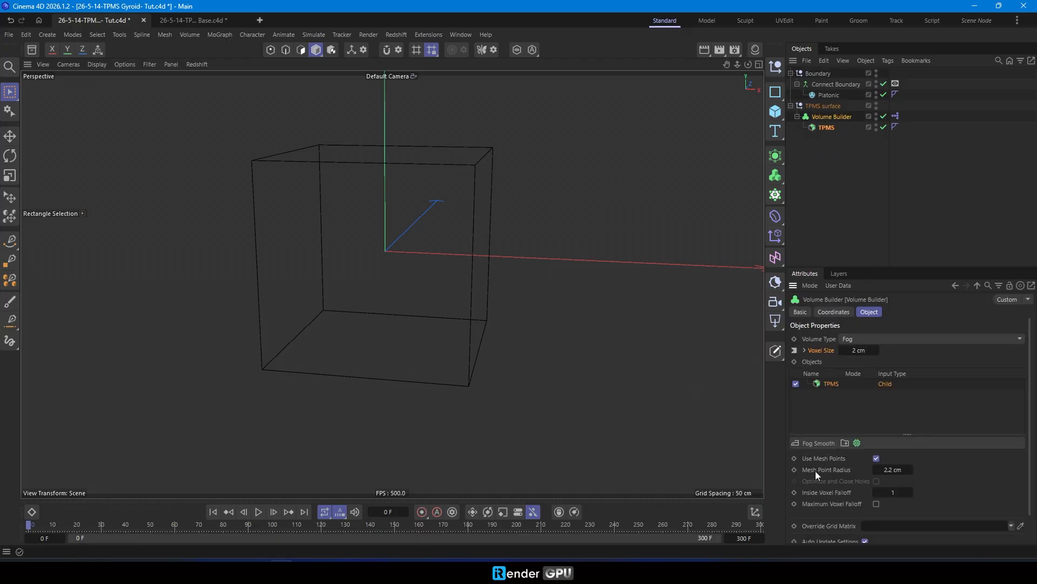
{"action": "right_click", "coordinate": [835, 471]}
{"action": "mouse_move", "coordinate": [889, 367]}
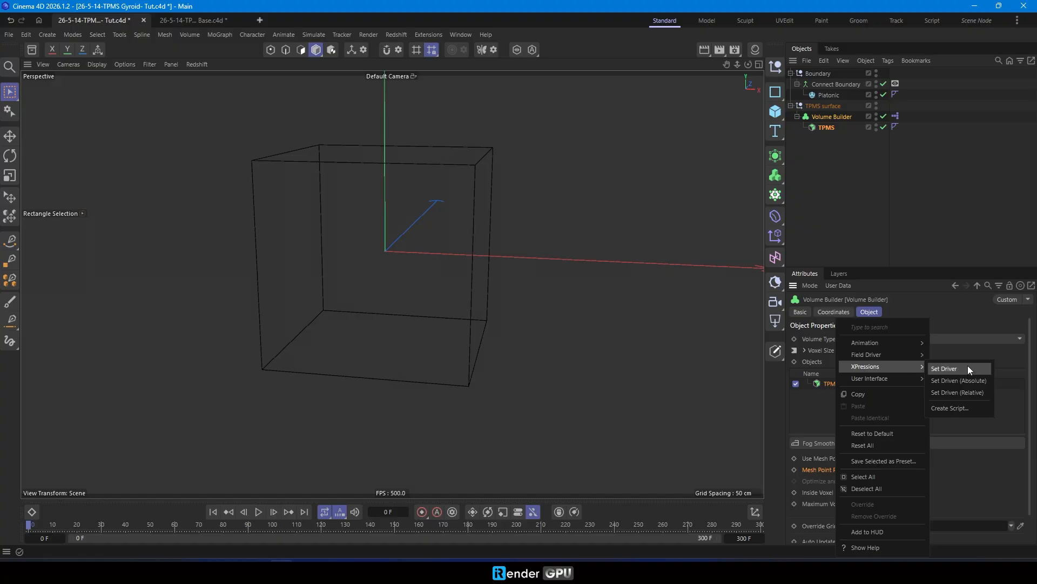
{"action": "left_click", "coordinate": [985, 380]}
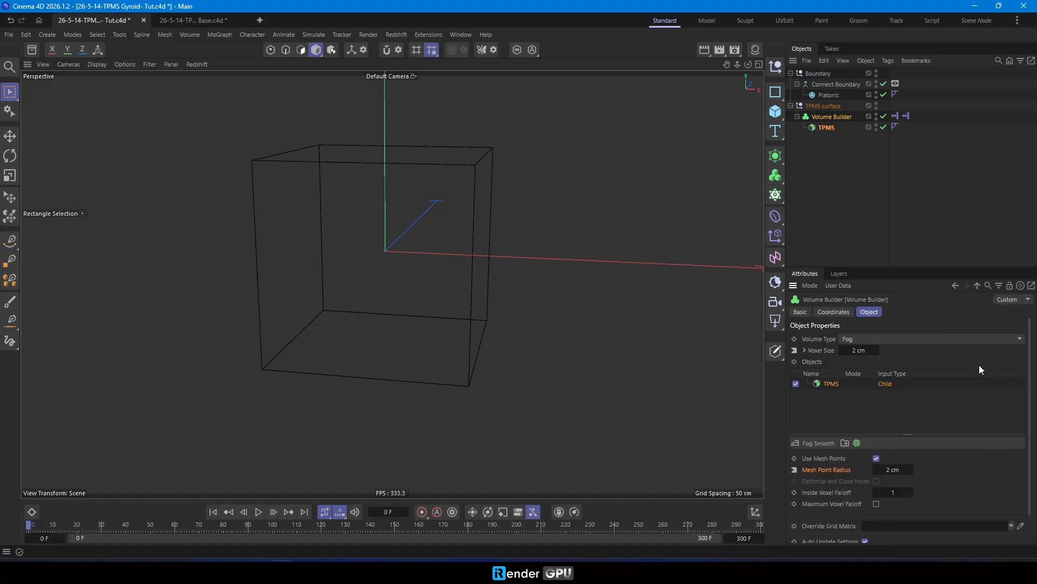
In the Voxel Size to Mesh Point Radius XPresso expression, set the Range Mapper's Output Upper to 110.
{"action": "left_click", "coordinate": [896, 117]}
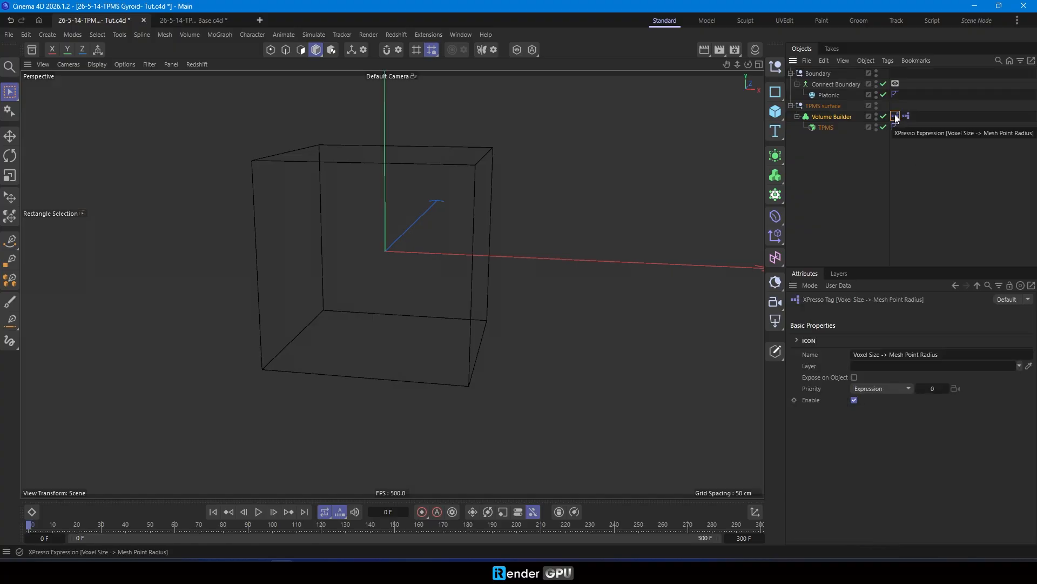
{"action": "double_click", "coordinate": [896, 116]}
{"action": "left_click", "coordinate": [828, 150]}
{"action": "left_click_drag", "start_coordinate": [878, 105], "coordinate": [620, 148]}
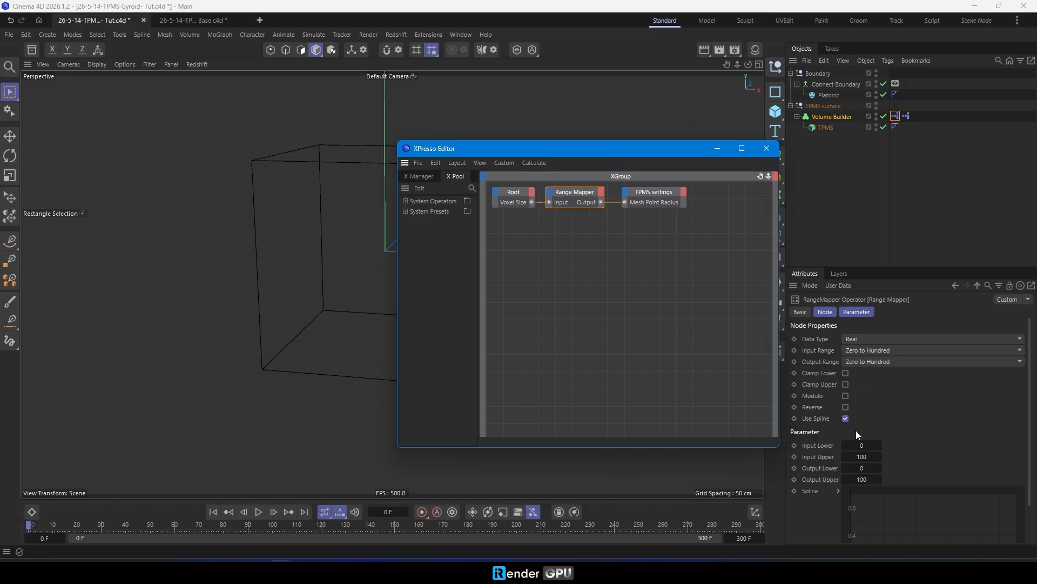
{"action": "left_click", "coordinate": [863, 479]}
{"action": "type", "text": "110"}
{"action": "key", "text": "Return"}
{"action": "left_click", "coordinate": [769, 150]}
{"action": "left_click", "coordinate": [830, 118]}
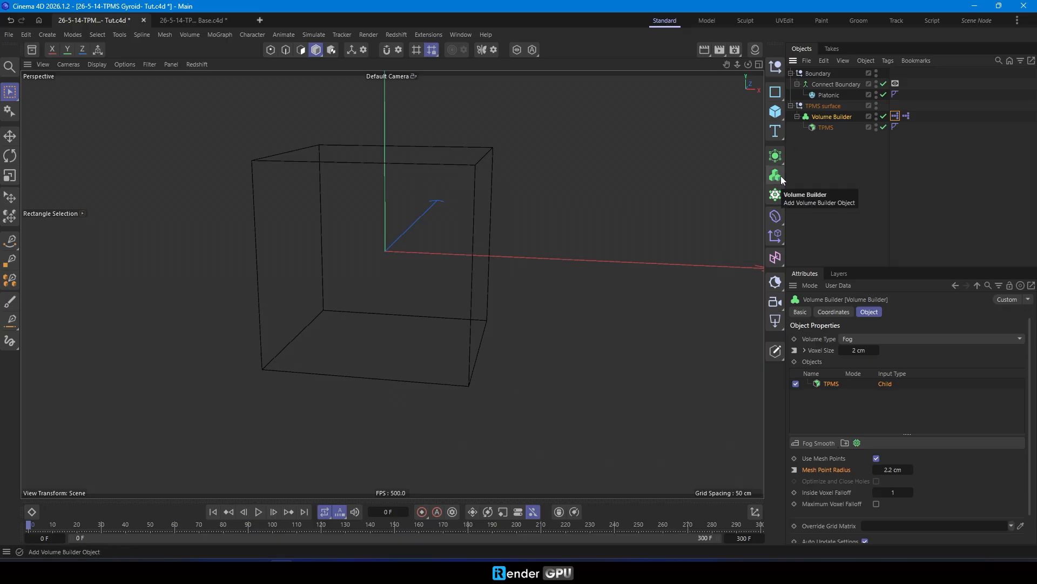
Set the TPMS generator's L ubit cell value to 100, and change it to 150.
{"action": "left_click", "coordinate": [828, 128]}
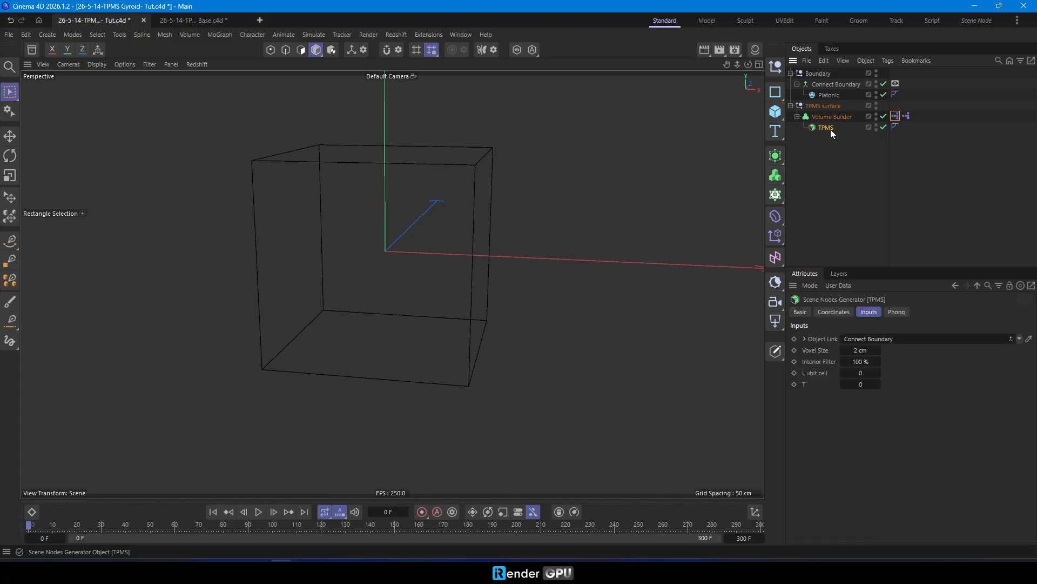
{"action": "left_click", "coordinate": [860, 373]}
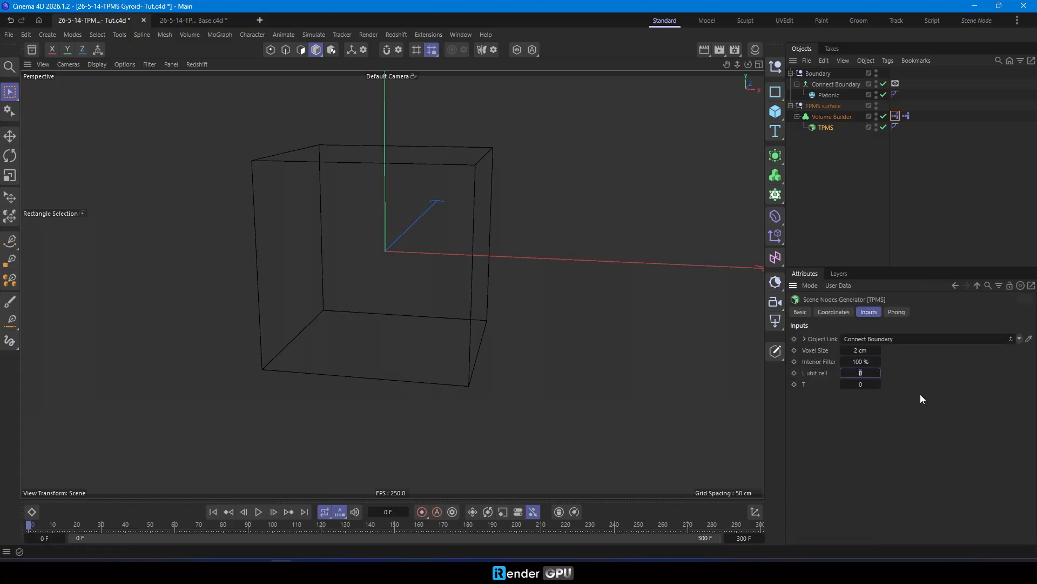
{"action": "type", "text": "100"}
{"action": "key", "text": "Tab"}
{"action": "key", "text": "Return"}
{"action": "double_click", "coordinate": [867, 372]}
{"action": "type", "text": "150"}
{"action": "key", "text": "Return"}
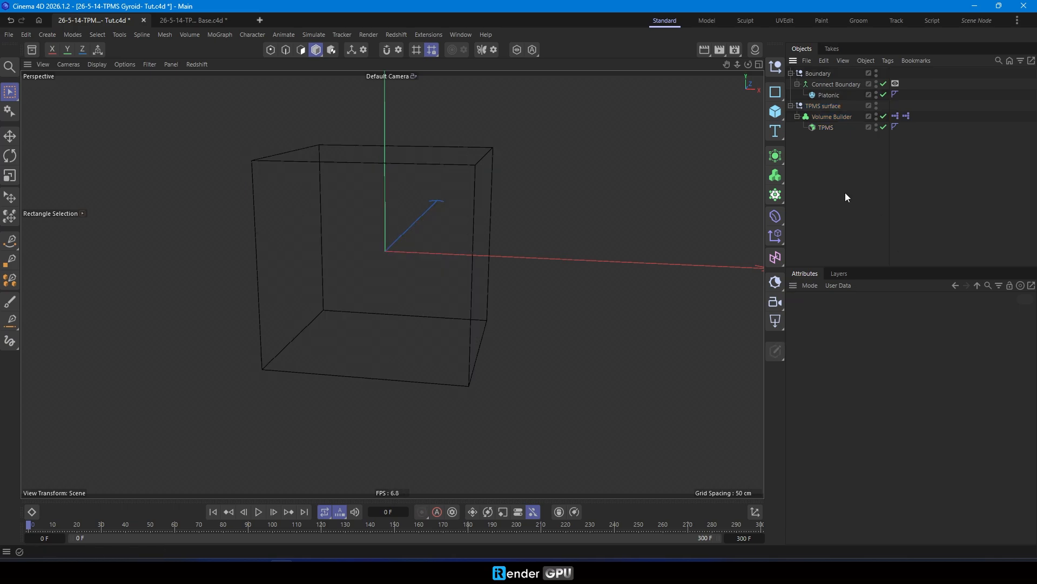
Add a Volume Mesher as parent of the Volume Builder and select the Volume Builder.
{"action": "left_click", "coordinate": [826, 117]}
{"action": "left_click_drag", "start_coordinate": [777, 177], "coordinate": [822, 210]}
{"action": "left_click", "coordinate": [834, 128]}
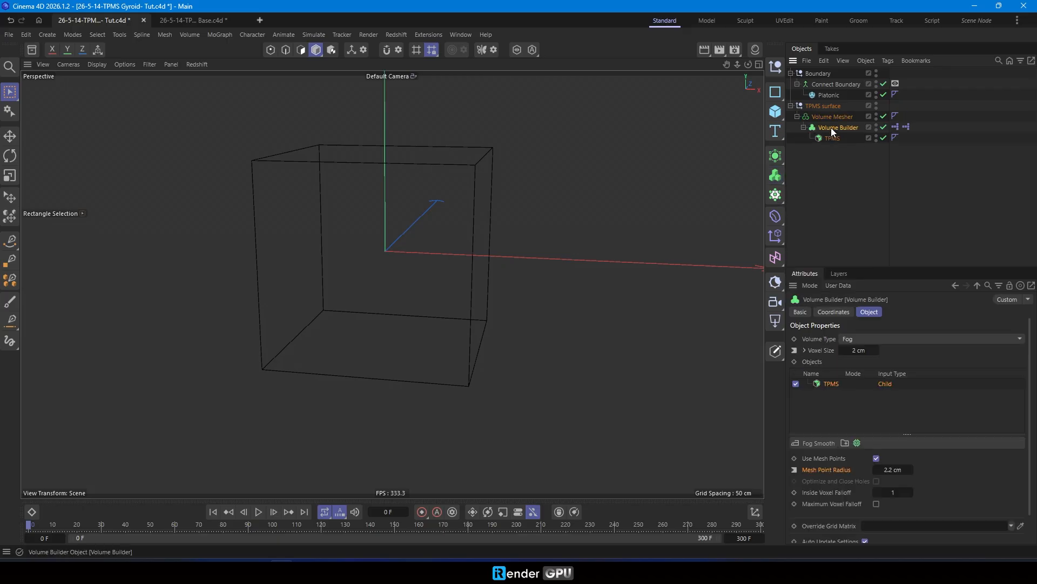
Set the TPMS generator's L ubit cell value to 100 and its T value to 0.5.
{"action": "left_click", "coordinate": [831, 138]}
{"action": "double_click", "coordinate": [862, 377]}
{"action": "type", "text": "100"}
{"action": "double_click", "coordinate": [864, 384]}
{"action": "type", "text": "0.5"}
{"action": "key", "text": "Return"}
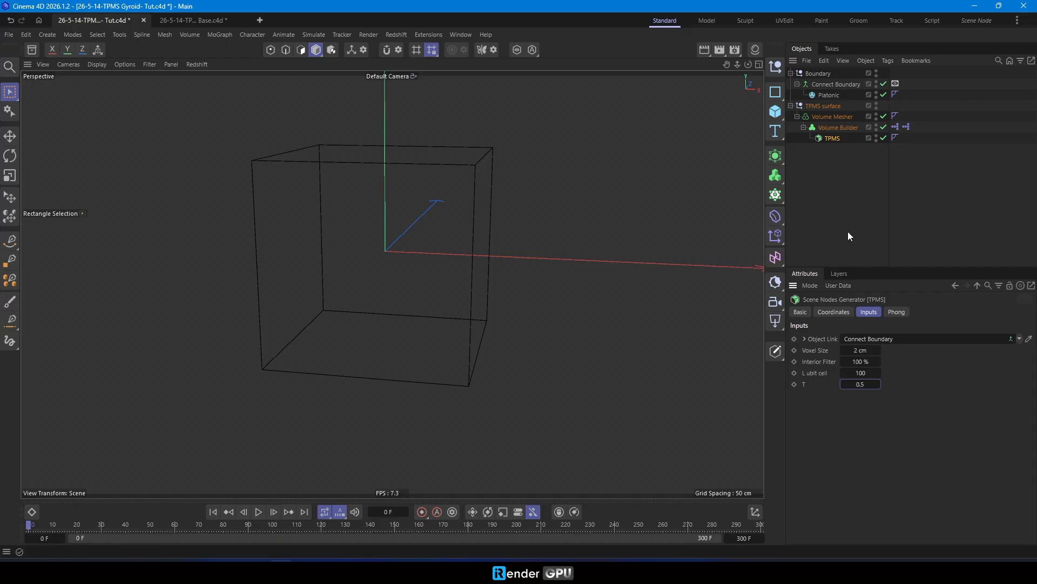
{"action": "left_click_drag", "start_coordinate": [437, 247], "coordinate": [431, 180], "text": "alt"}
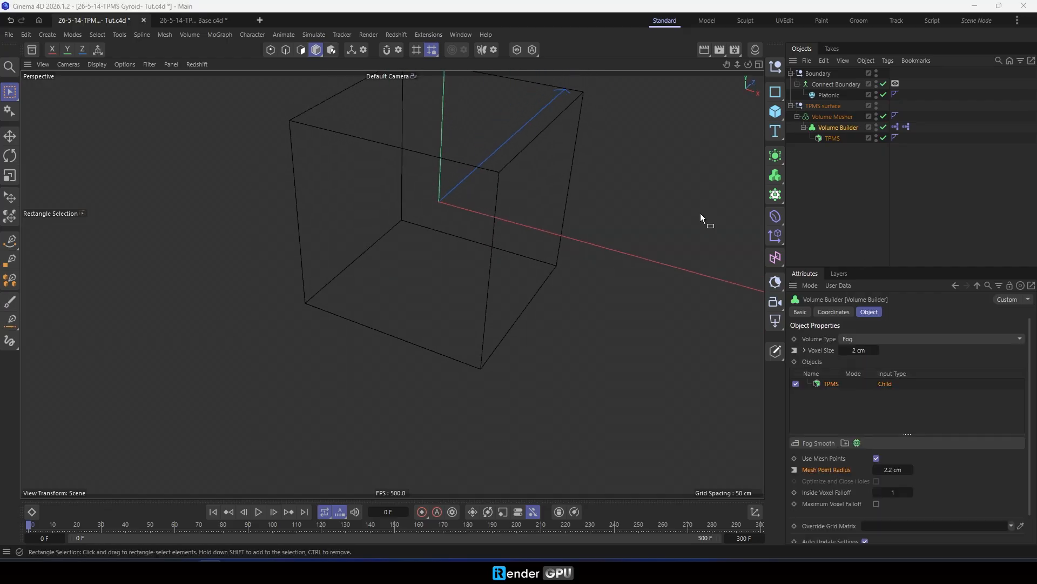
Add two IO - Float - Size - Slider inputs from the User Interface node assets to the TPMS node graph.
{"action": "left_click", "coordinate": [970, 20]}
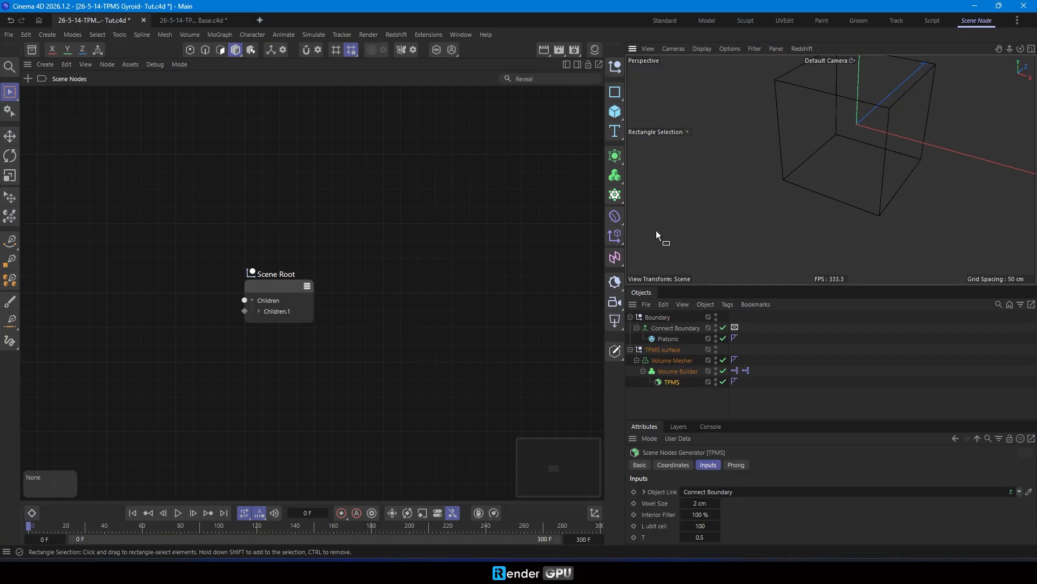
{"action": "right_click", "coordinate": [66, 193]}
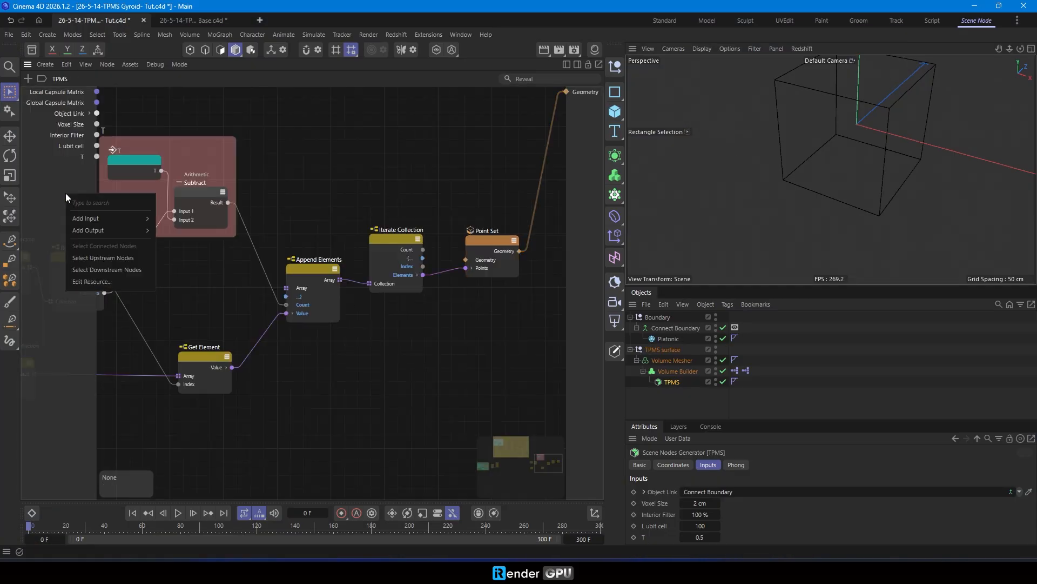
{"action": "mouse_move", "coordinate": [90, 219]}
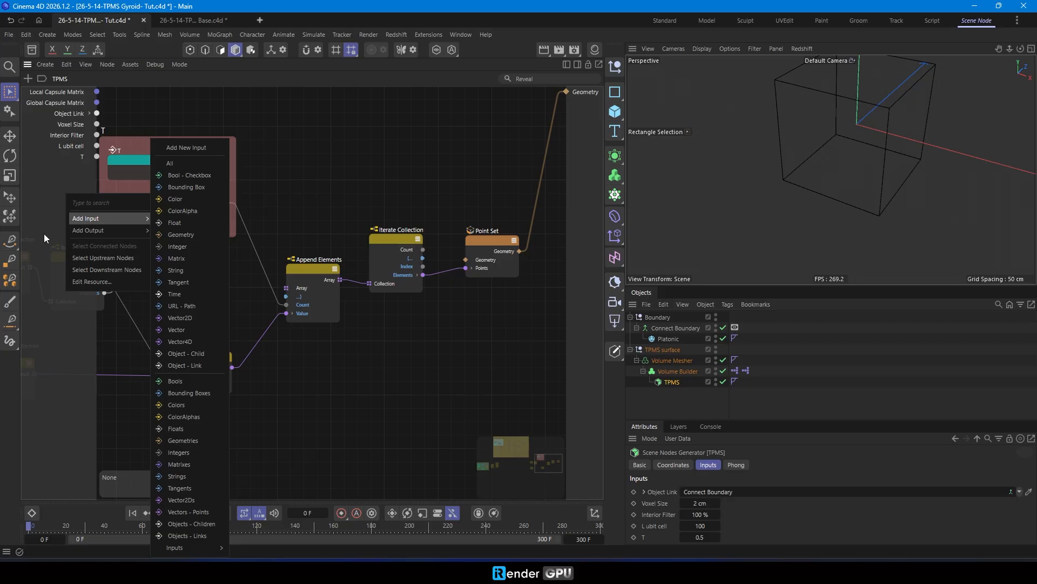
{"action": "left_click", "coordinate": [29, 51]}
{"action": "left_click", "coordinate": [29, 51]}
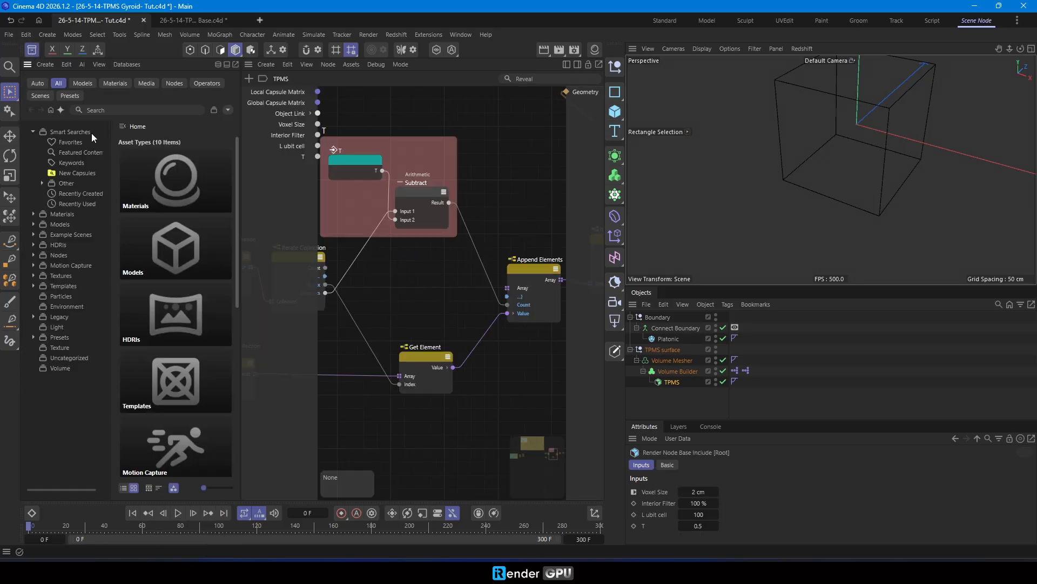
{"action": "left_click", "coordinate": [171, 84]}
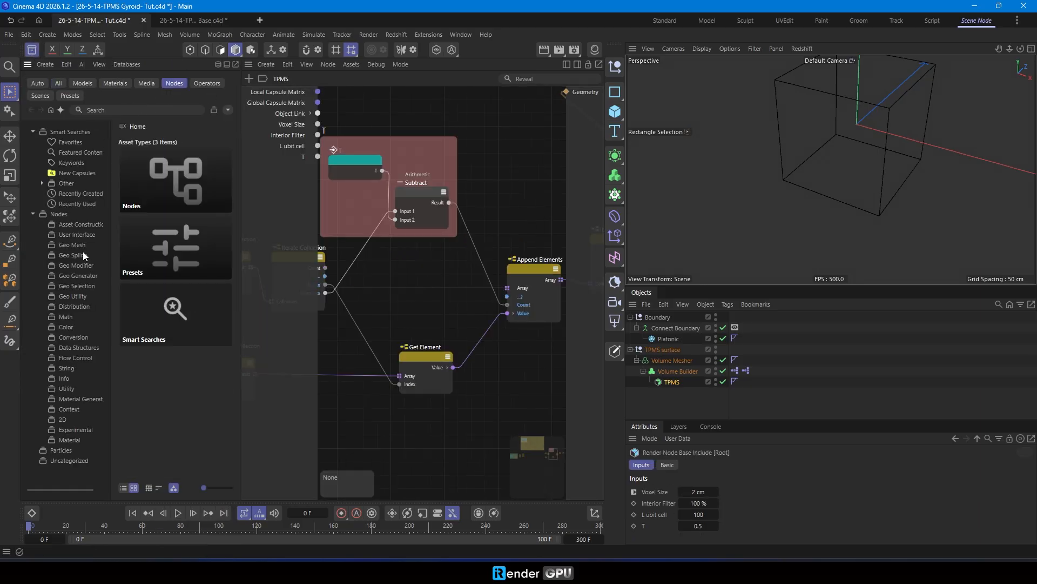
{"action": "left_click", "coordinate": [77, 234]}
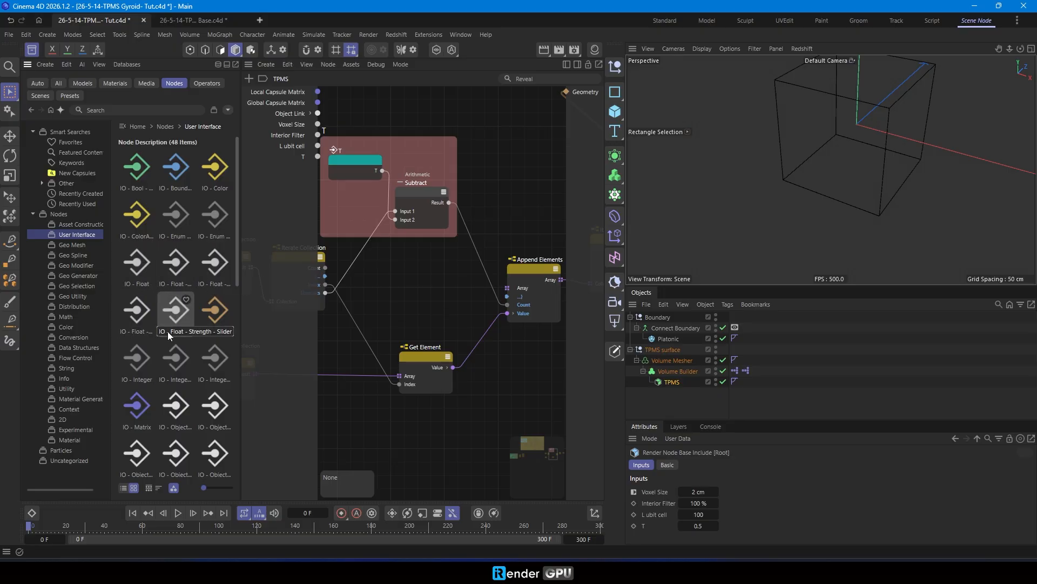
{"action": "left_click_drag", "start_coordinate": [136, 319], "coordinate": [277, 202]}
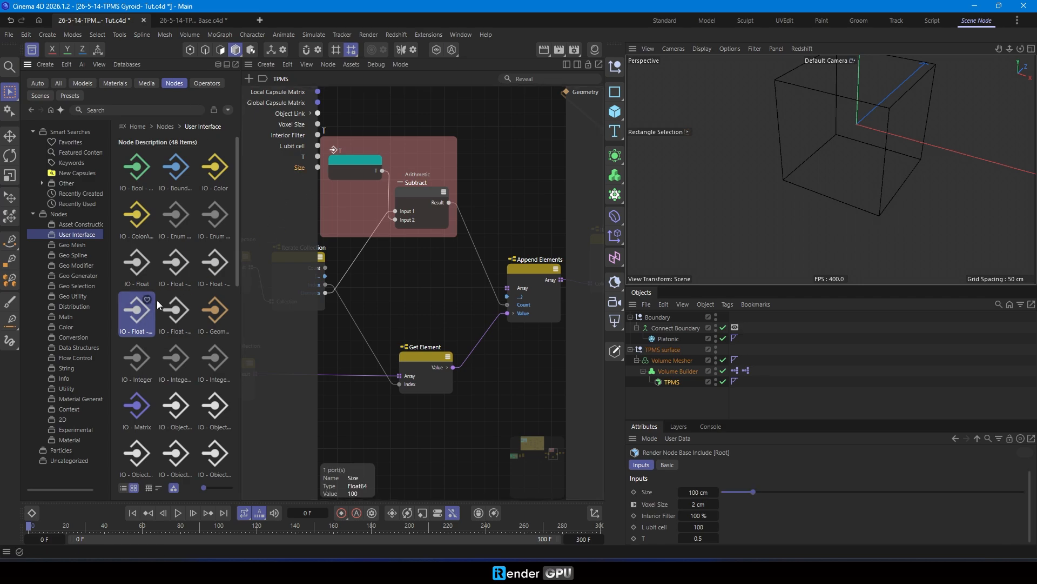
{"action": "left_click", "coordinate": [32, 50]}
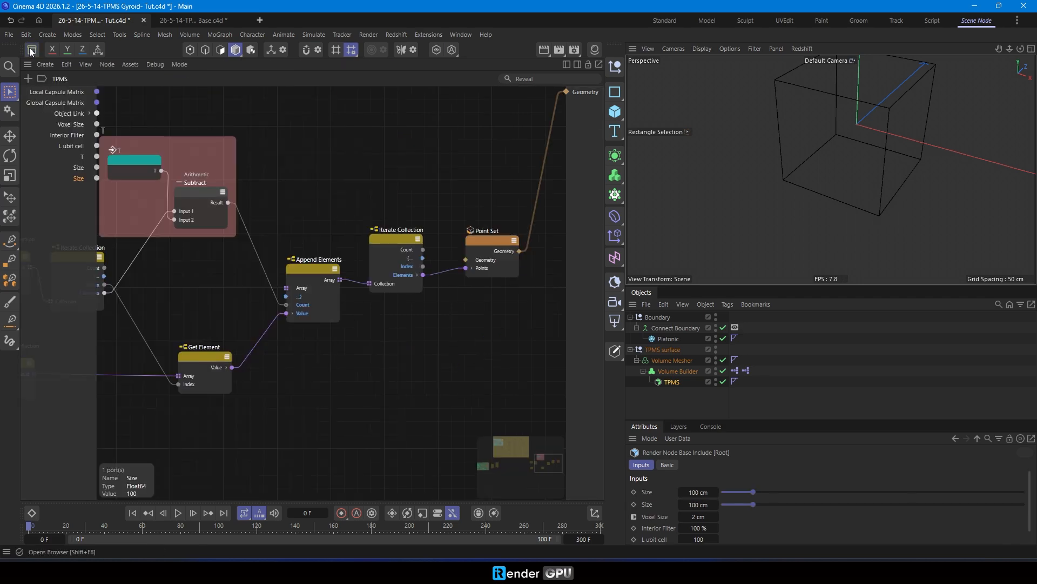
Rename the two new Size inputs of the TPMS graph to "L unit cell" and "T".
{"action": "double_click", "coordinate": [79, 168]}
{"action": "type", "text": "T unitcell"}
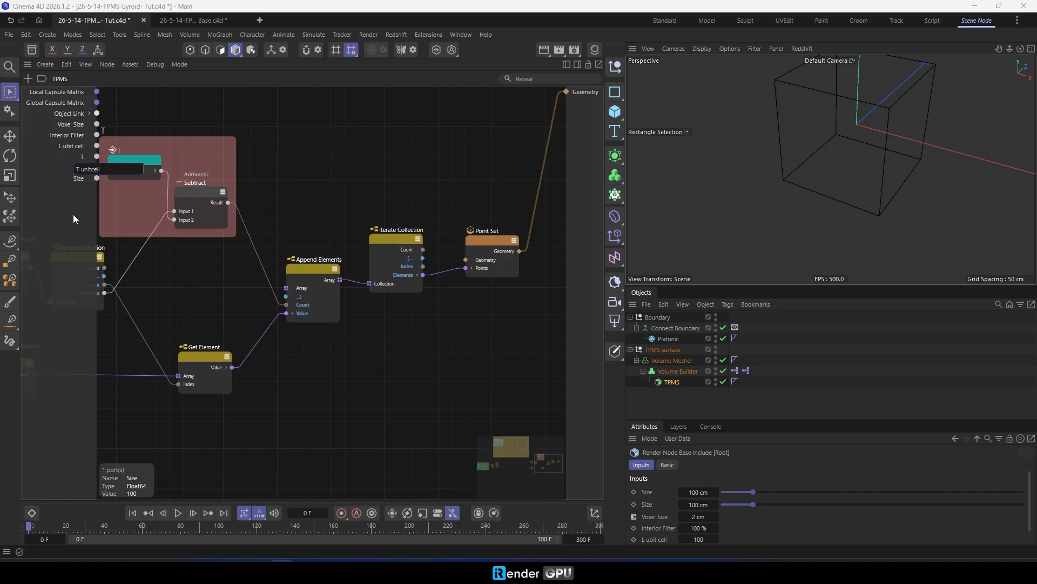
{"action": "key", "text": "Return"}
{"action": "double_click", "coordinate": [78, 168]}
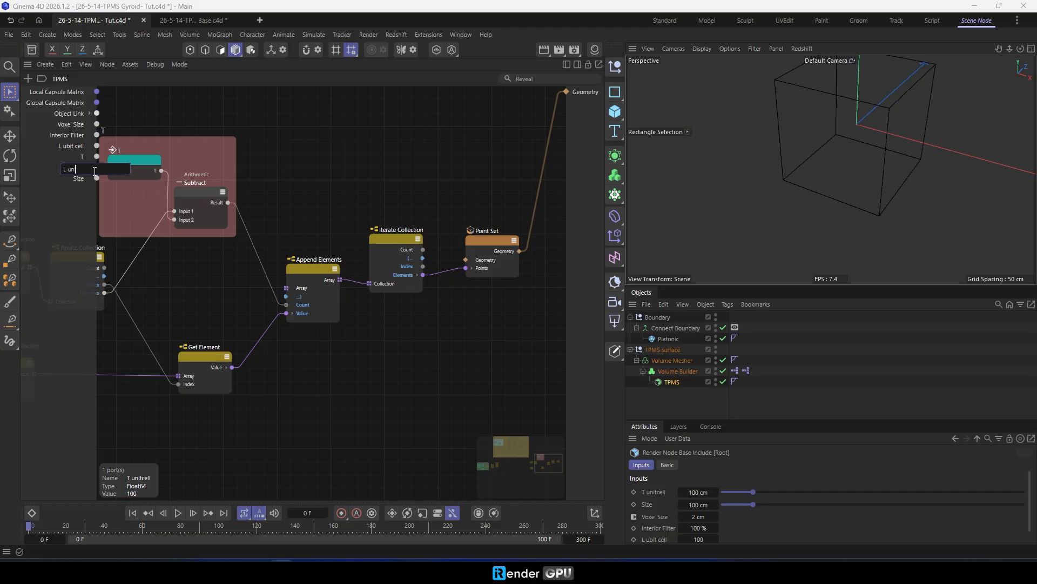
{"action": "type", "text": "L unit cell"}
{"action": "key", "text": "Return"}
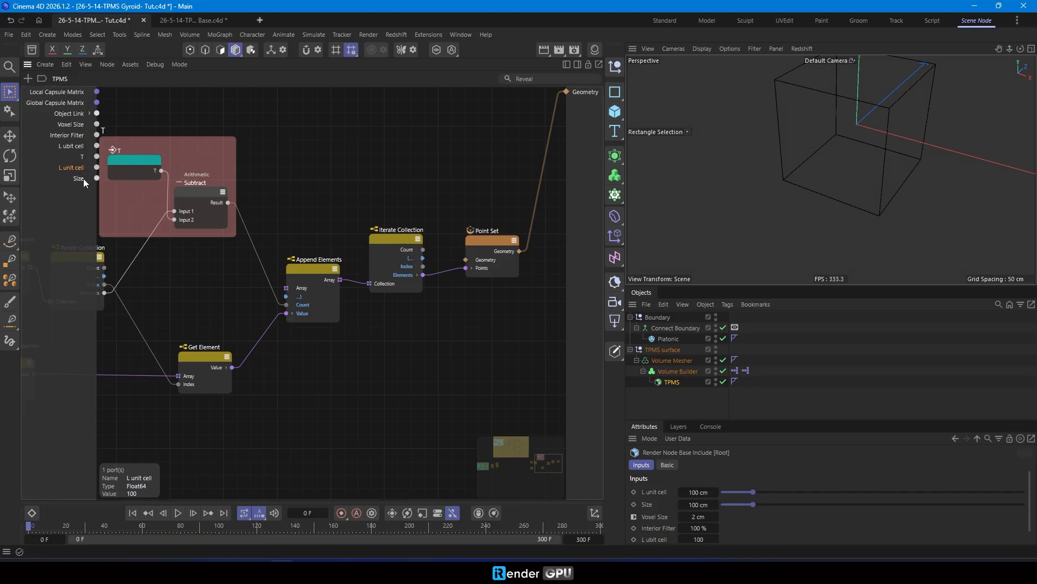
{"action": "double_click", "coordinate": [83, 178]}
{"action": "type", "text": "T"}
{"action": "key", "text": "Return"}
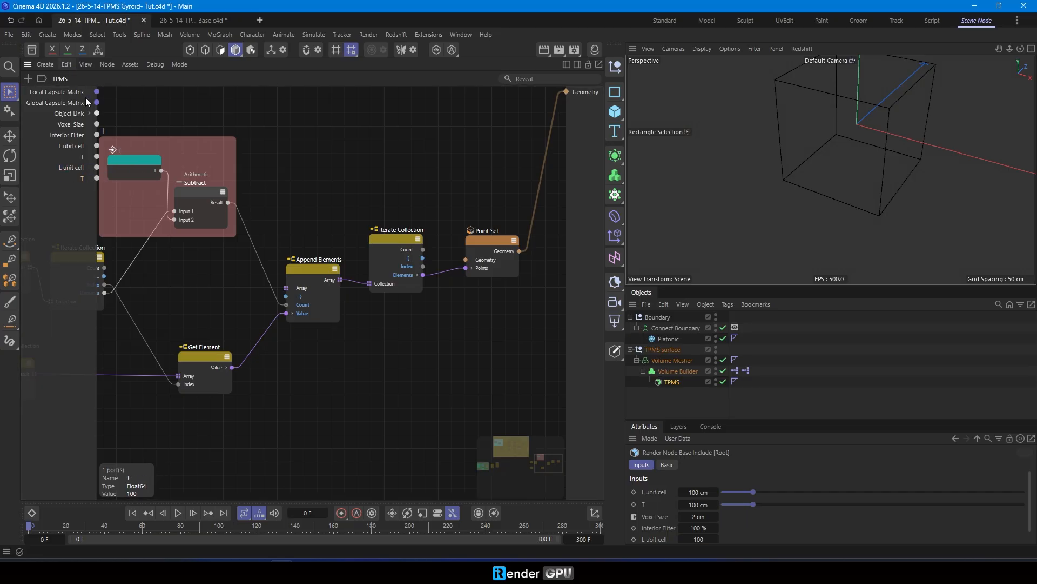
Delete the old L ubit cell and T inputs, wiring the new T into Subtract and L unit cell into the Divide node's Input 2.
{"action": "key", "text": "Delete"}
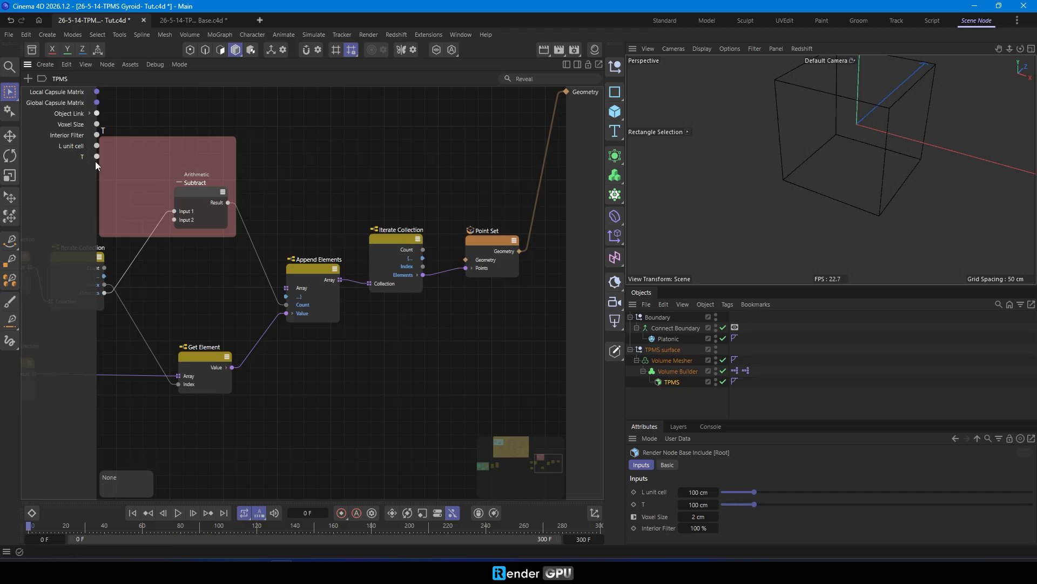
{"action": "left_click_drag", "start_coordinate": [82, 157], "coordinate": [147, 204]}
{"action": "scroll", "coordinate": [306, 196], "scroll_direction": "down", "scroll_amount": 6}
{"action": "scroll", "coordinate": [205, 116], "scroll_direction": "up", "scroll_amount": 4}
{"action": "scroll", "coordinate": [303, 172], "scroll_direction": "up", "scroll_amount": 5}
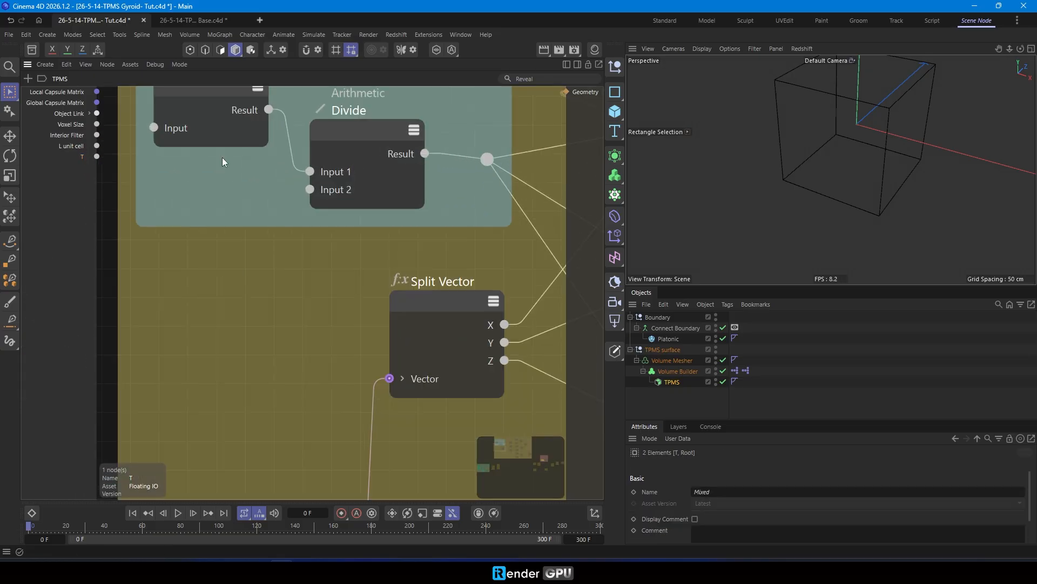
{"action": "left_click_drag", "start_coordinate": [96, 147], "coordinate": [309, 189]}
{"action": "left_click_drag", "start_coordinate": [70, 148], "coordinate": [212, 187]}
Reorder the TPMS inputs in the resource editor so L unit cell and T come after Interior Filter.
{"action": "left_click", "coordinate": [675, 382]}
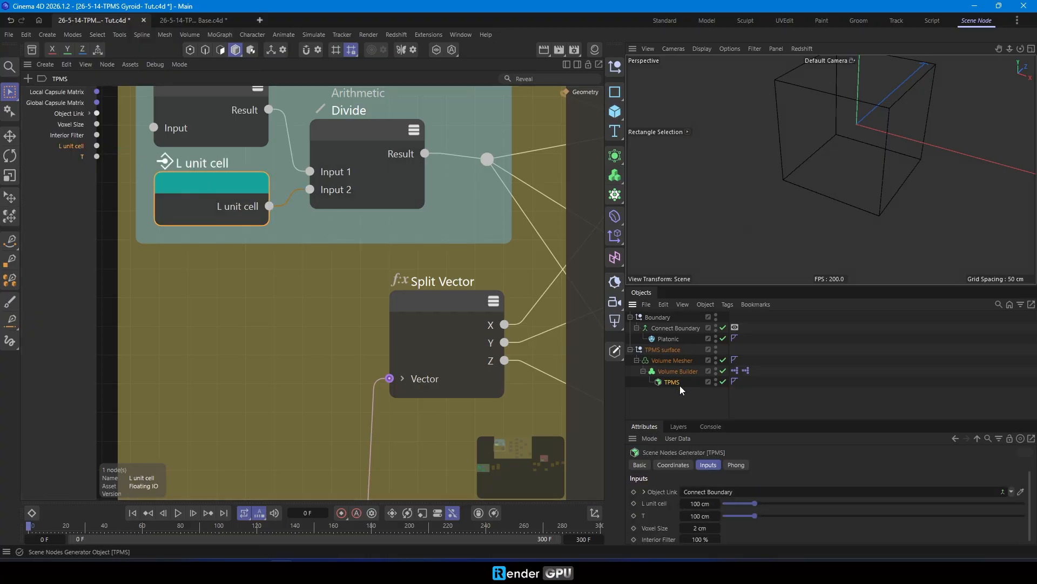
{"action": "left_click", "coordinate": [713, 503]}
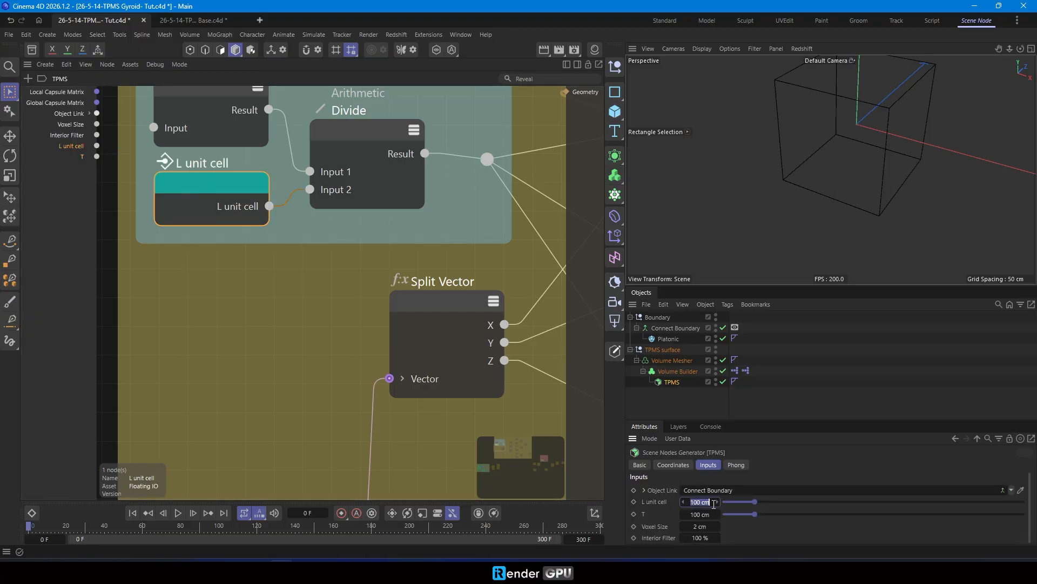
{"action": "right_click", "coordinate": [50, 190]}
{"action": "left_click", "coordinate": [64, 277]}
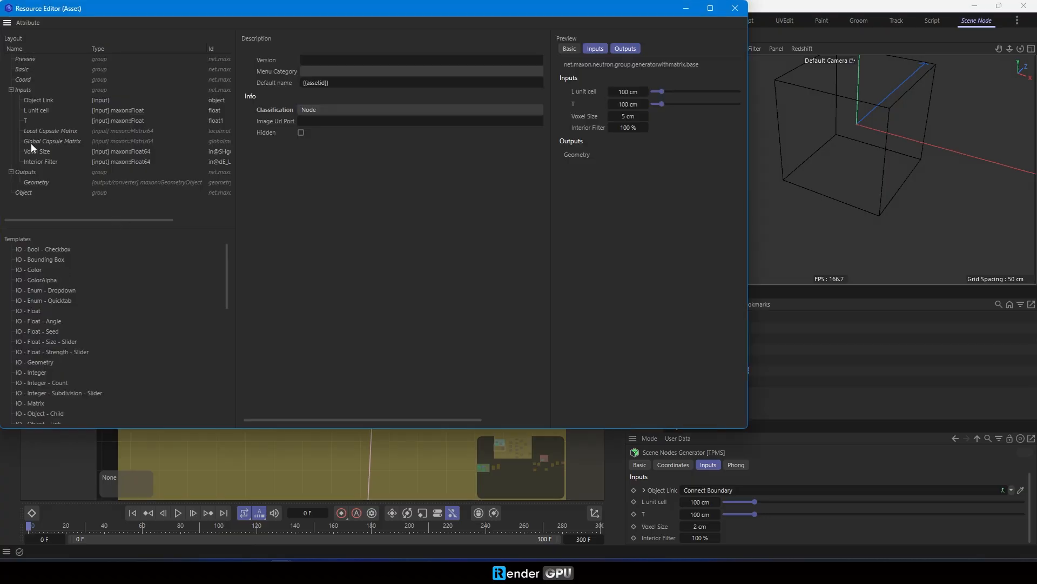
{"action": "left_click_drag", "start_coordinate": [34, 112], "coordinate": [44, 142]}
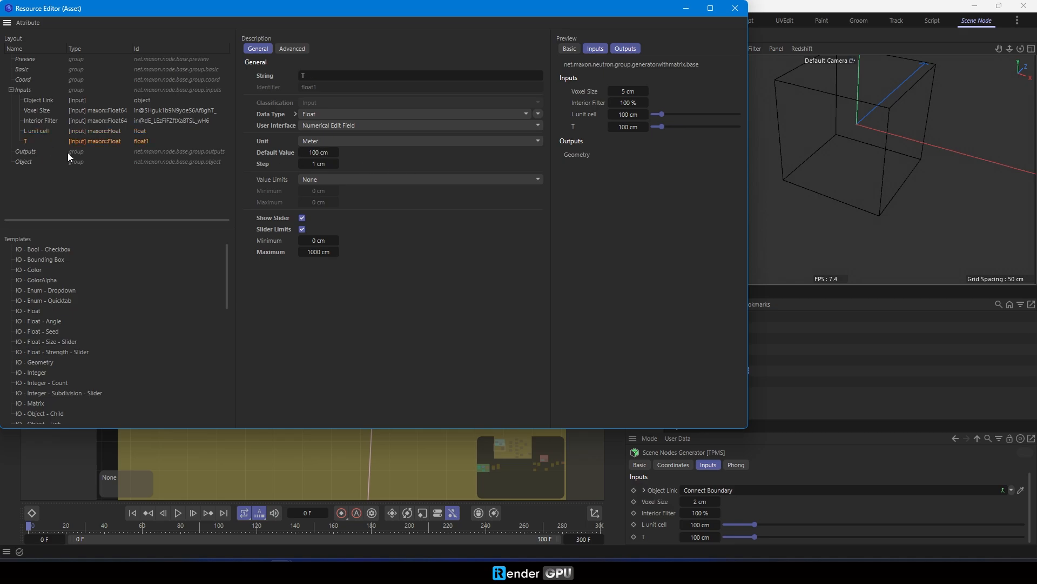
Set the T input's default value to 1 cm and its step to 0.1 cm, and return to the Standard layout.
{"action": "left_click", "coordinate": [323, 165]}
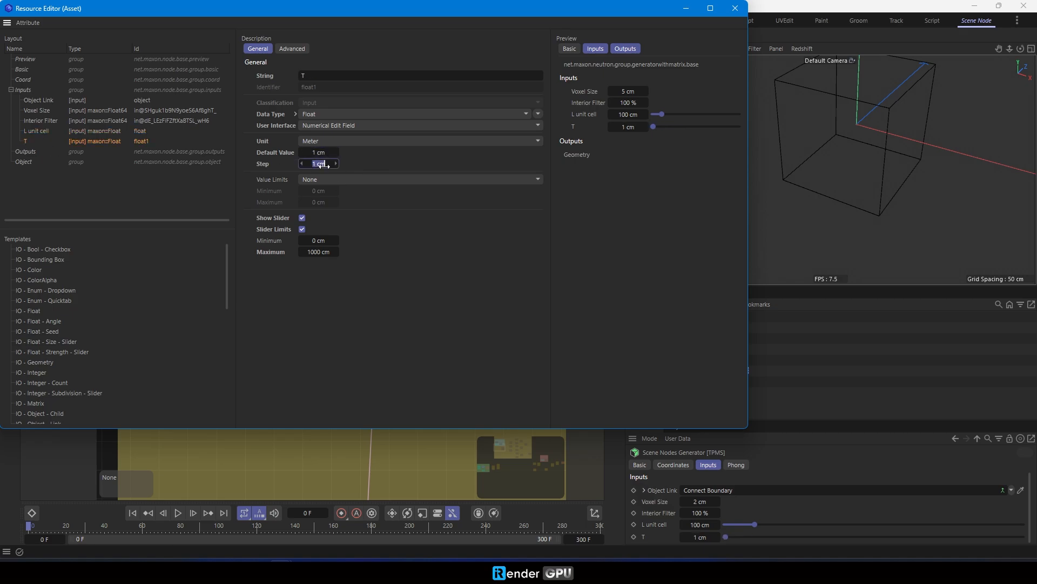
{"action": "left_click", "coordinate": [386, 314]}
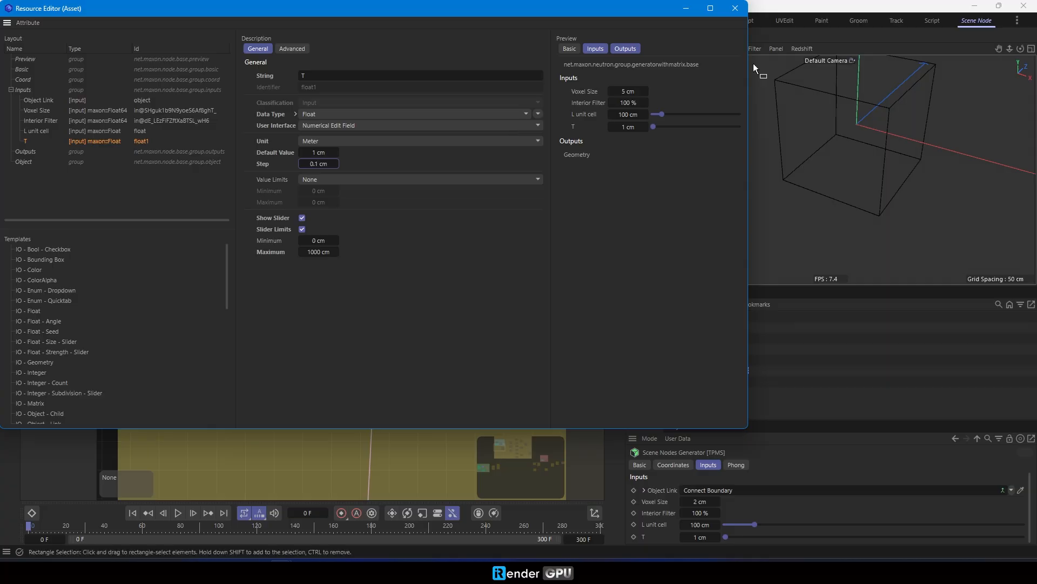
{"action": "left_click", "coordinate": [737, 9]}
{"action": "left_click", "coordinate": [665, 20]}
{"action": "left_click_drag", "start_coordinate": [530, 161], "coordinate": [491, 187], "text": "alt"}
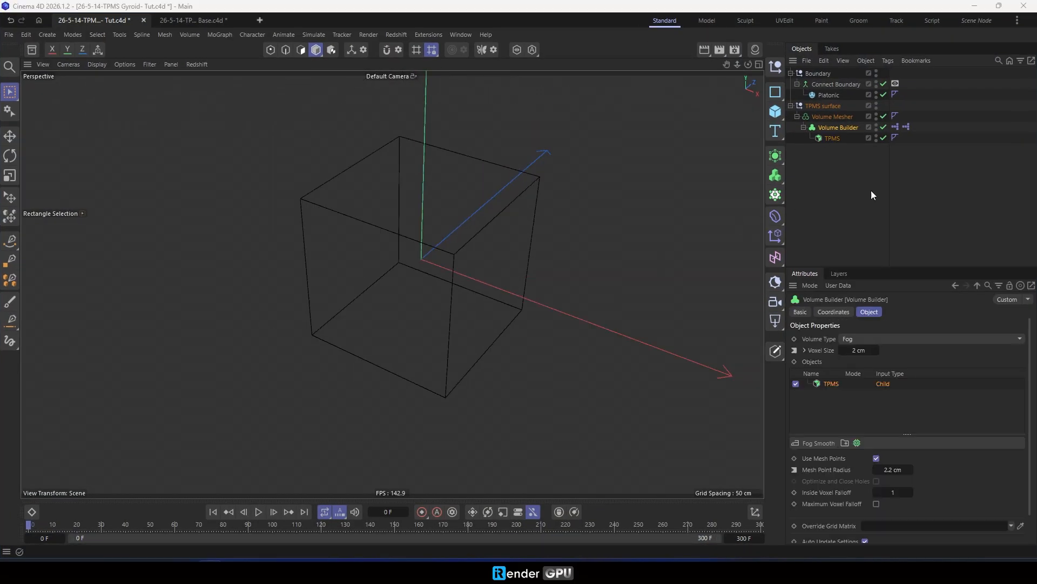
Swap the Subtract node's connections in the TPMS graph so T feeds Input 1 and the iterated Elements feed Input 2.
{"action": "left_click", "coordinate": [867, 188]}
{"action": "left_click", "coordinate": [975, 20]}
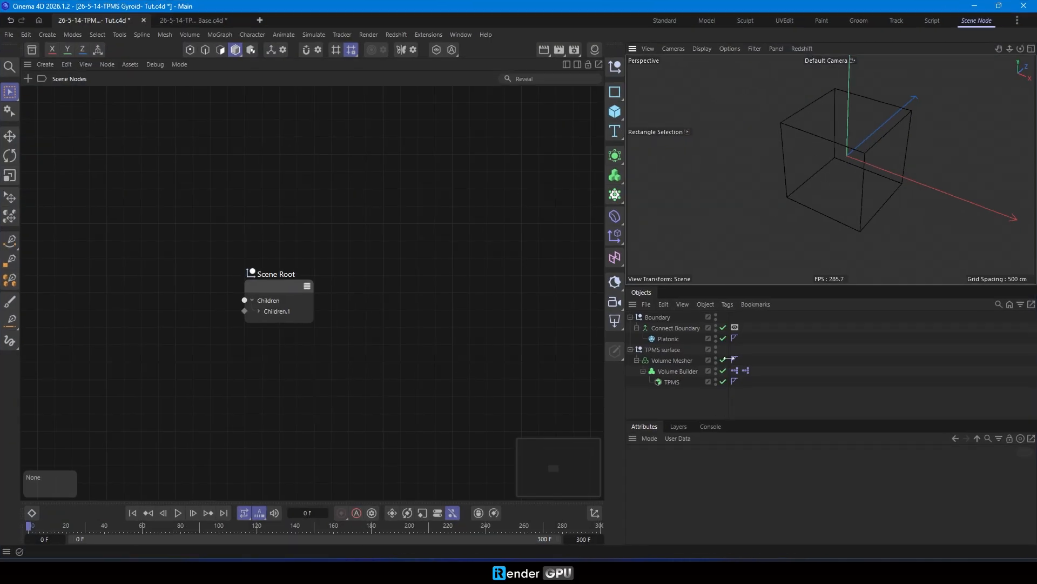
{"action": "left_click", "coordinate": [671, 382]}
{"action": "scroll", "coordinate": [400, 249], "scroll_direction": "up", "scroll_amount": 5}
{"action": "left_click_drag", "start_coordinate": [383, 243], "coordinate": [406, 247]}
{"action": "left_click_drag", "start_coordinate": [371, 202], "coordinate": [405, 232]}
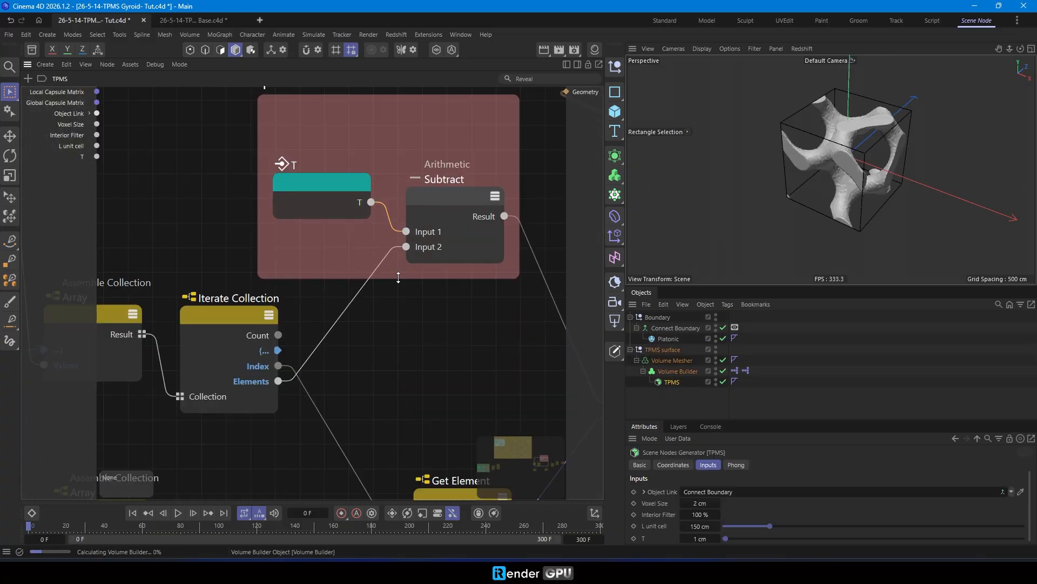
{"action": "scroll", "coordinate": [411, 270], "scroll_direction": "down", "scroll_amount": 2}
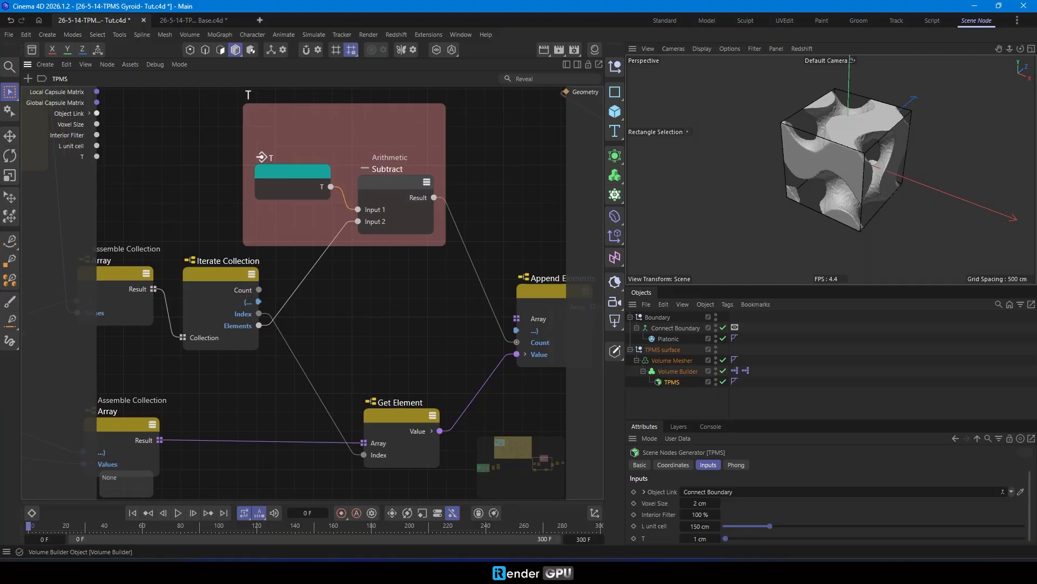
Try a smaller L unit cell value on the TPMS generator in the Standard layout, and set it back to 150 cm.
{"action": "left_click", "coordinate": [664, 20]}
{"action": "scroll", "coordinate": [475, 250], "scroll_direction": "up", "scroll_amount": 1}
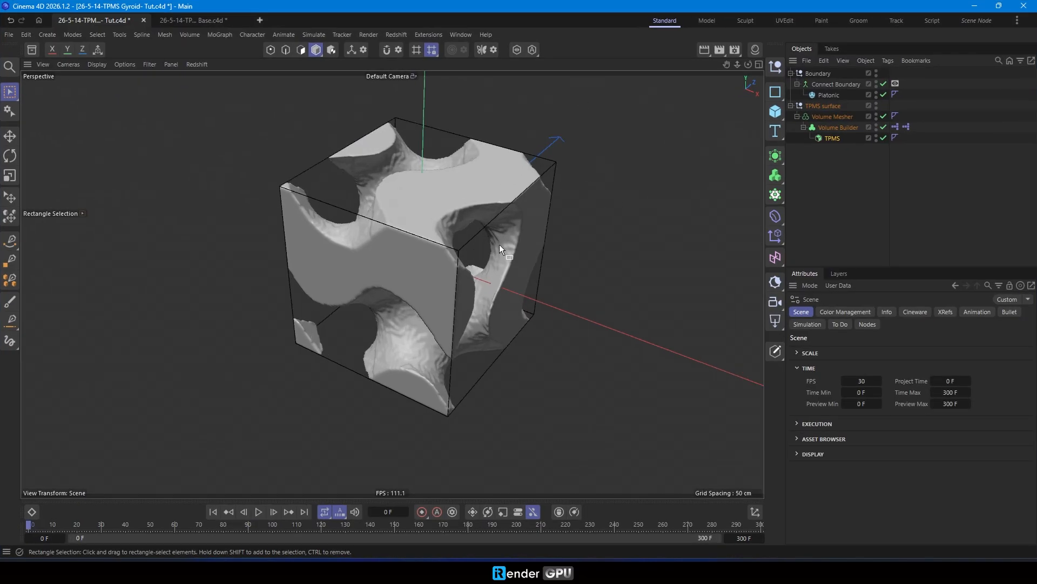
{"action": "left_click_drag", "start_coordinate": [450, 254], "coordinate": [451, 212], "text": "alt"}
{"action": "left_click", "coordinate": [832, 138]}
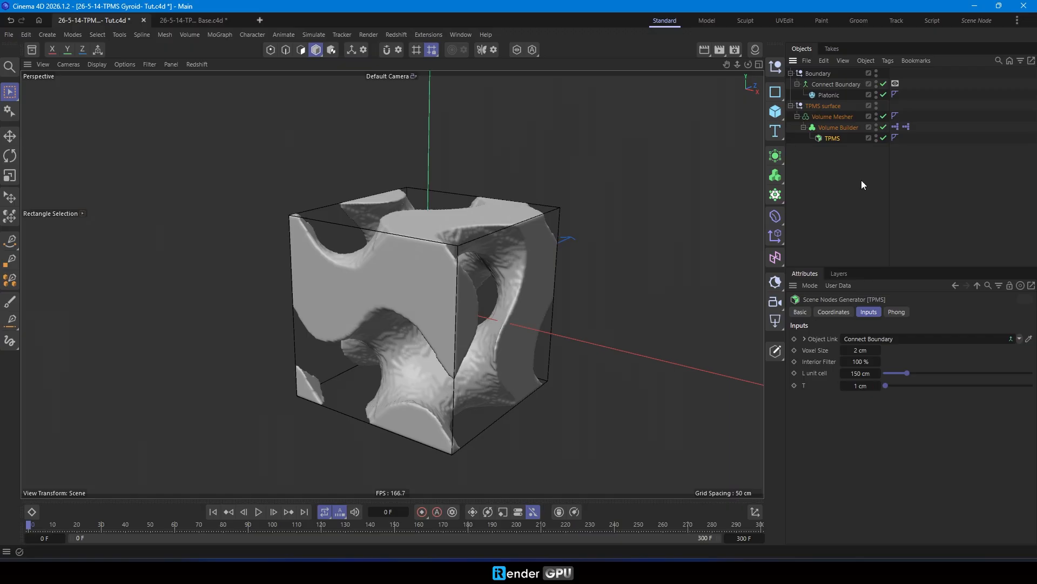
{"action": "left_click_drag", "start_coordinate": [637, 281], "coordinate": [645, 308], "text": "alt"}
{"action": "left_click_drag", "start_coordinate": [908, 373], "coordinate": [899, 373]}
{"action": "scroll", "coordinate": [400, 291], "scroll_direction": "up", "scroll_amount": 1}
{"action": "left_click_drag", "start_coordinate": [396, 280], "coordinate": [371, 295], "text": "alt"}
{"action": "left_click_drag", "start_coordinate": [894, 371], "coordinate": [908, 374]}
{"action": "double_click", "coordinate": [858, 377]}
{"action": "type", "text": "150"}
{"action": "key", "text": "Return"}
Try different T values on the TPMS generator, and set T back to 1 cm.
{"action": "left_click_drag", "start_coordinate": [886, 387], "coordinate": [893, 391]}
{"action": "left_click", "coordinate": [878, 389]}
{"action": "left_click", "coordinate": [877, 389]}
{"action": "left_click", "coordinate": [878, 389]}
{"action": "left_click", "coordinate": [878, 388]}
{"action": "left_click", "coordinate": [877, 388]}
{"action": "left_click", "coordinate": [878, 388]}
{"action": "double_click", "coordinate": [862, 387]}
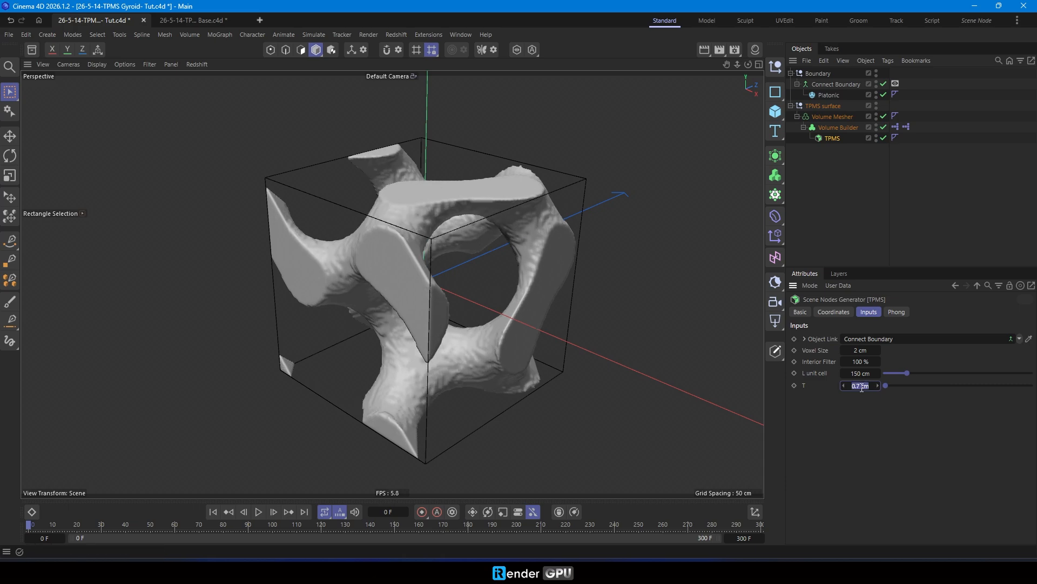
{"action": "type", "text": "1"}
{"action": "key", "text": "Return"}
{"action": "left_click_drag", "start_coordinate": [355, 270], "coordinate": [378, 264], "text": "alt"}
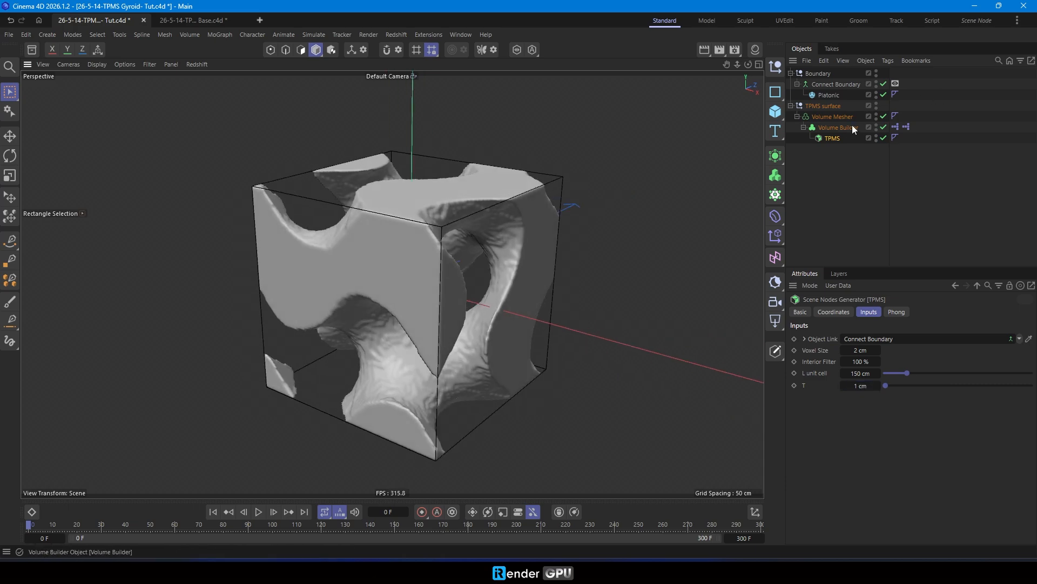
Add Connect Boundary below TPMS in the Volume Builder's object list and set the TPMS entry's mode to Divide.
{"action": "left_click", "coordinate": [853, 128]}
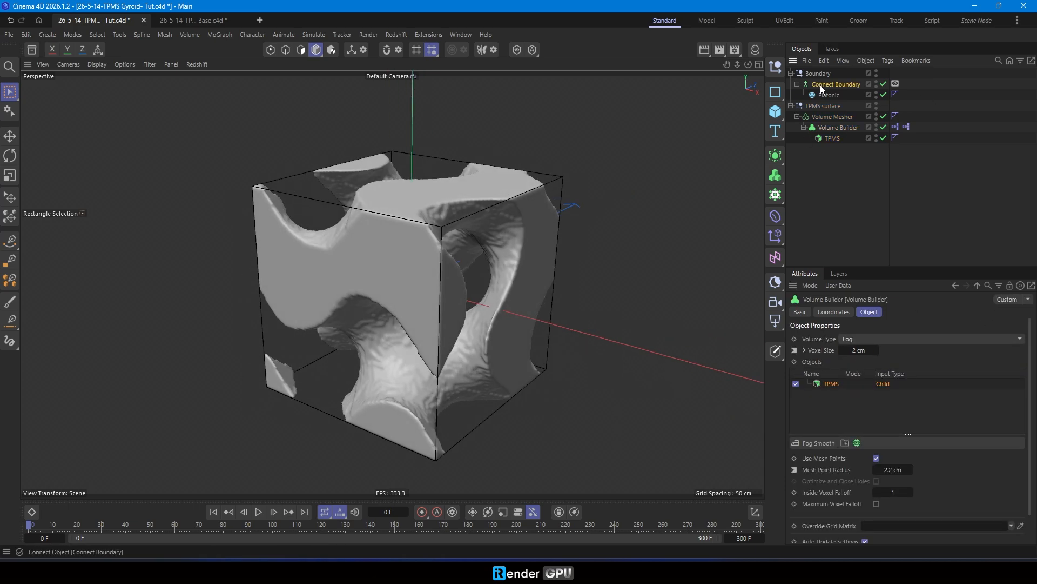
{"action": "left_click_drag", "start_coordinate": [827, 85], "coordinate": [837, 378]}
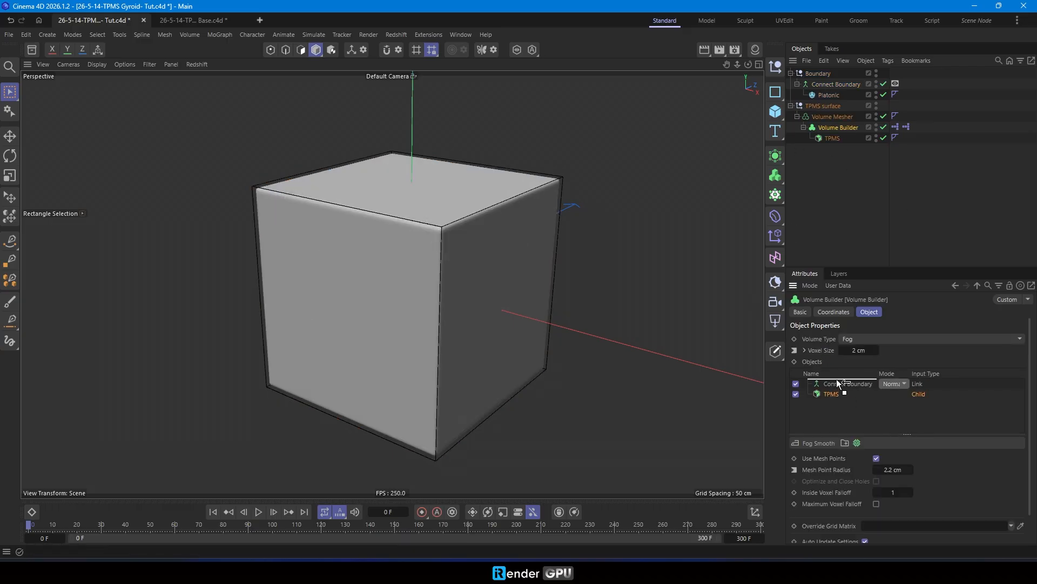
{"action": "left_click", "coordinate": [899, 385]}
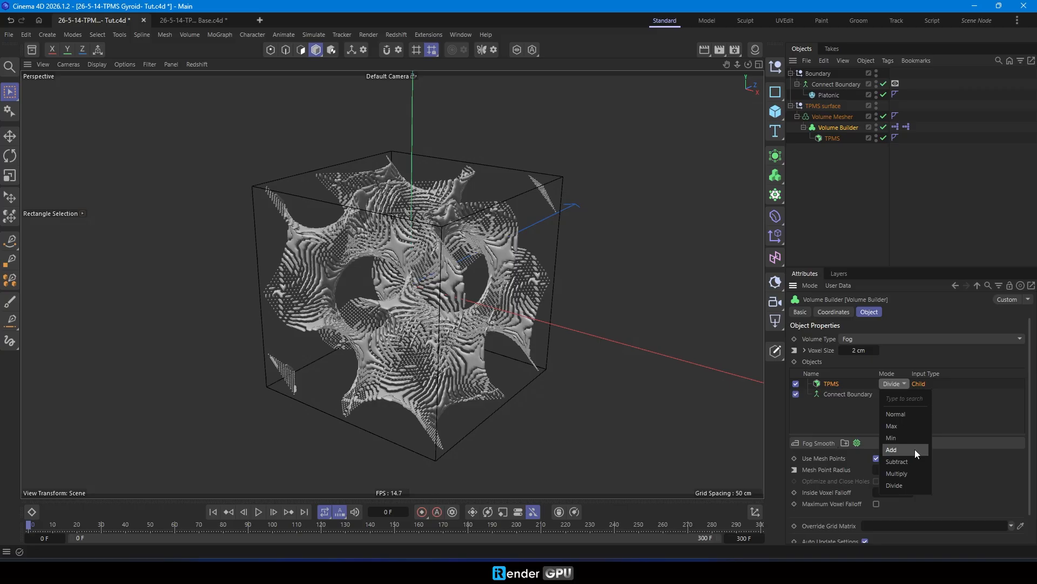
{"action": "left_click", "coordinate": [904, 483]}
{"action": "left_click", "coordinate": [863, 424]}
Set the TPMS generator's L unit cell to 100 cm.
{"action": "scroll", "coordinate": [350, 277], "scroll_direction": "up", "scroll_amount": 2}
{"action": "mouse_move", "coordinate": [312, 221]}
{"action": "left_mouse_down", "text": "alt"}
{"action": "mouse_move", "coordinate": [436, 177]}
{"action": "mouse_move", "coordinate": [485, 241]}
{"action": "mouse_move", "coordinate": [312, 205]}
{"action": "left_mouse_up", "text": "alt"}
{"action": "left_click", "coordinate": [831, 137]}
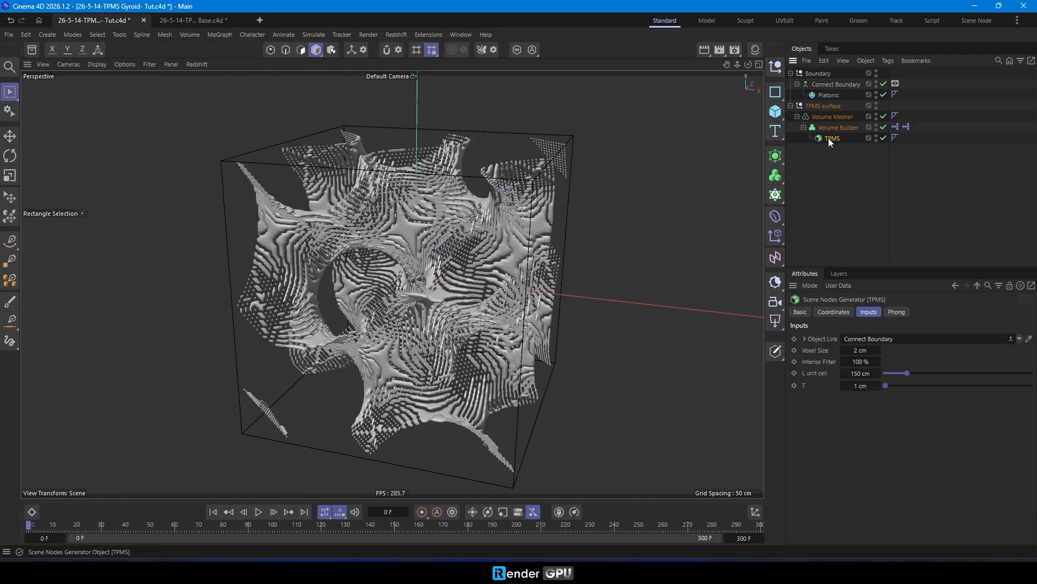
{"action": "left_click", "coordinate": [866, 370]}
{"action": "type", "text": "100"}
{"action": "key", "text": "Return"}
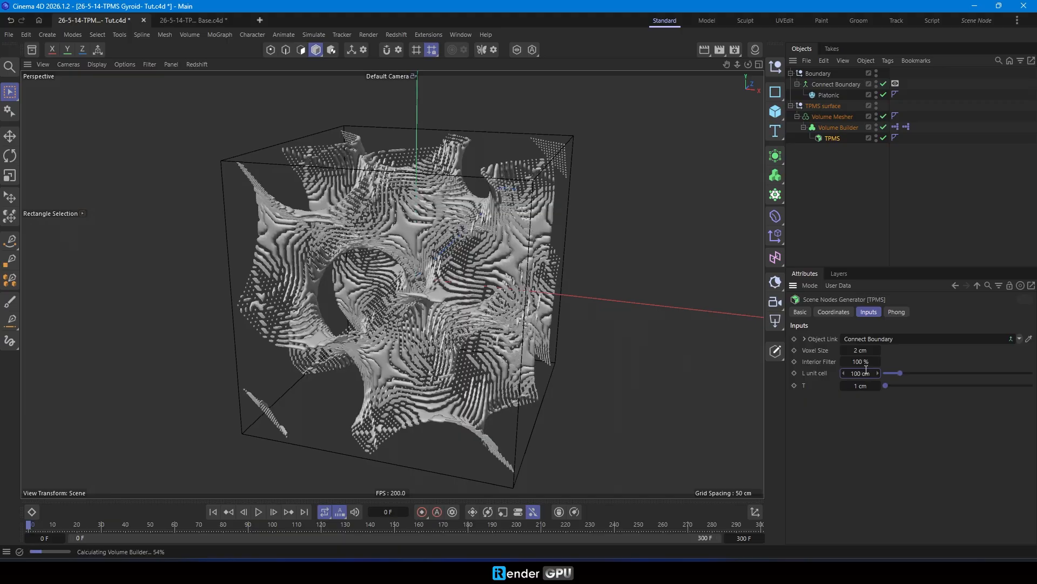
Add a Fog Smooth filter to the Volume Builder's object list and set its strength to 50%.
{"action": "scroll", "coordinate": [454, 297], "scroll_direction": "up", "scroll_amount": 1}
{"action": "left_click_drag", "start_coordinate": [346, 196], "coordinate": [318, 209], "text": "alt"}
{"action": "left_click", "coordinate": [838, 128]}
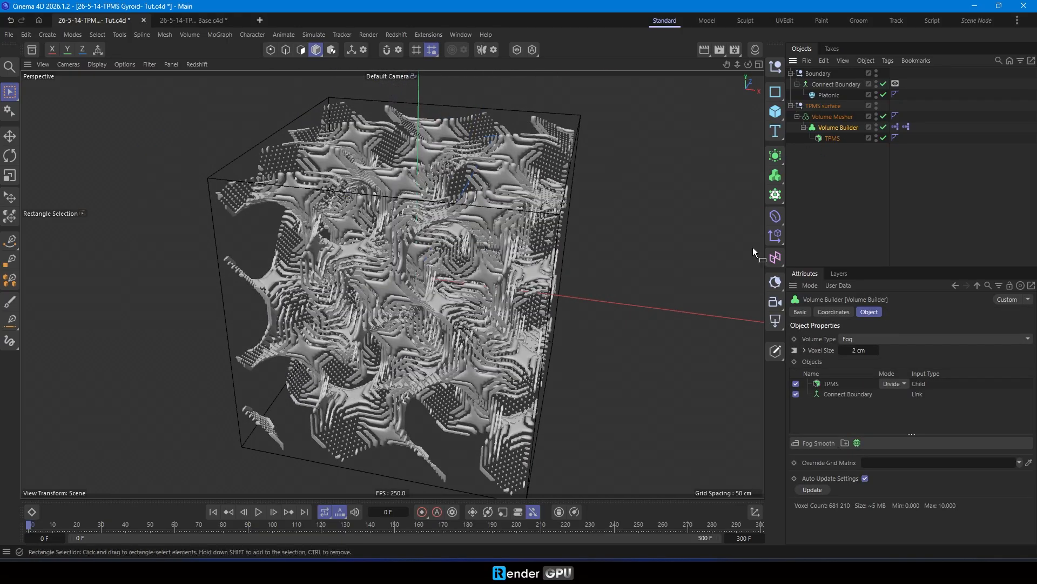
{"action": "left_click", "coordinate": [810, 440]}
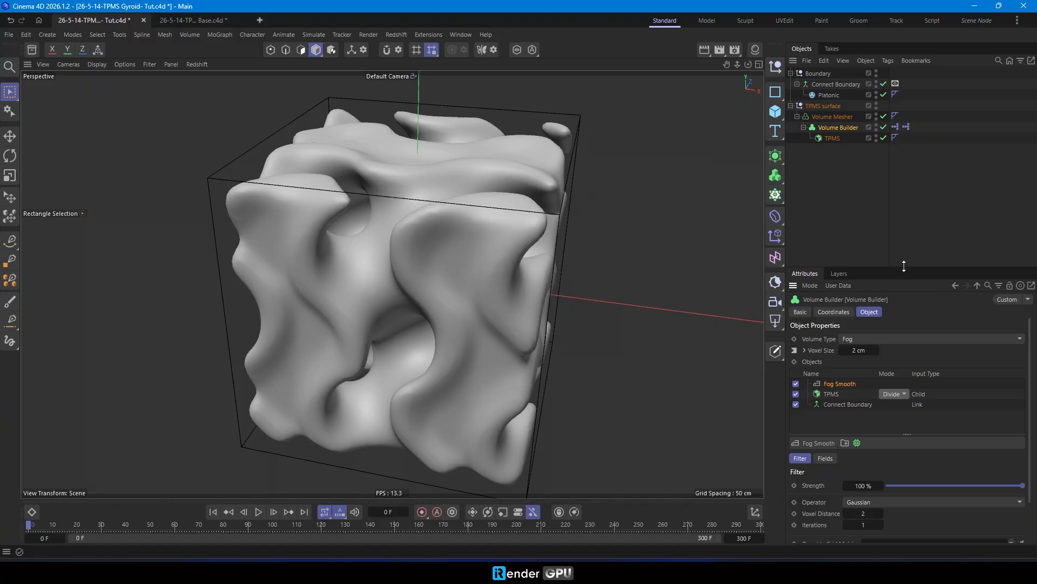
{"action": "left_click_drag", "start_coordinate": [909, 267], "coordinate": [909, 153]}
{"action": "left_click", "coordinate": [863, 372]}
{"action": "type", "text": "5"}
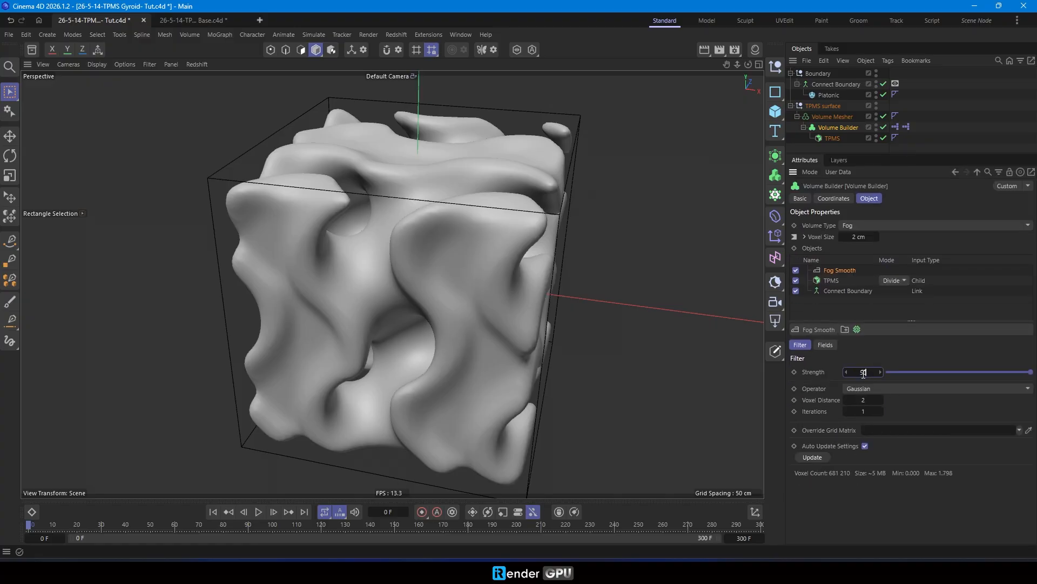
{"action": "type", "text": "0"}
{"action": "key", "text": "Return"}
{"action": "scroll", "coordinate": [365, 291], "scroll_direction": "down", "scroll_amount": 2}
{"action": "left_click_drag", "start_coordinate": [366, 283], "coordinate": [439, 217], "text": "alt"}
Try a T value of 0.5 cm on the TPMS generator and inspect the thinner surface.
{"action": "left_click", "coordinate": [829, 140]}
{"action": "left_click_drag", "start_coordinate": [451, 278], "coordinate": [422, 285], "text": "alt"}
{"action": "left_click", "coordinate": [860, 272]}
{"action": "type", "text": "0.5"}
{"action": "key", "text": "Return"}
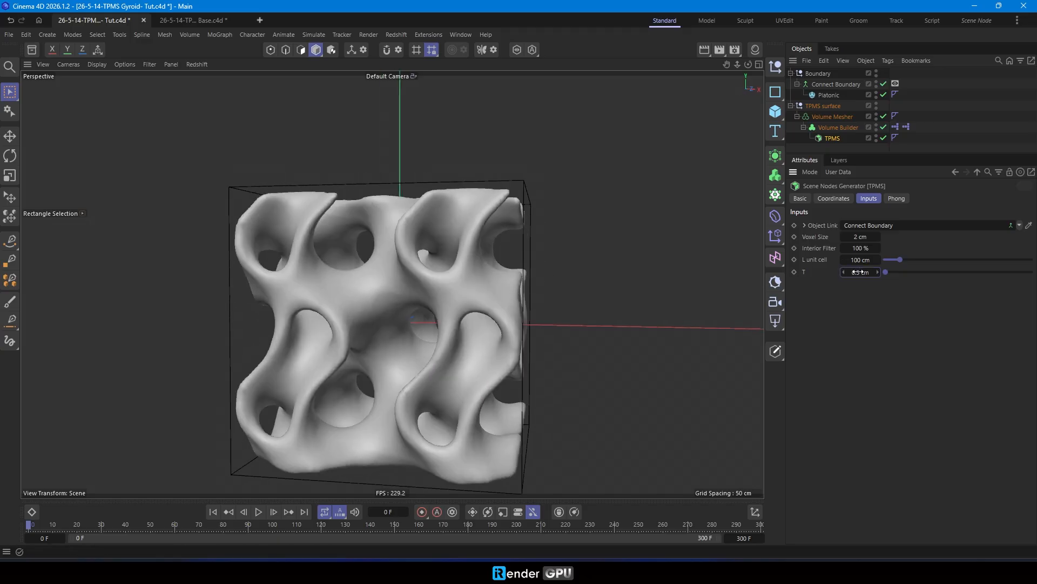
{"action": "scroll", "coordinate": [345, 240], "scroll_direction": "up", "scroll_amount": 1}
{"action": "left_click_drag", "start_coordinate": [346, 240], "coordinate": [390, 241], "text": "alt"}
Step the TPMS generator's T value up to 1 cm and 2 cm, inspecting the surface from different angles.
{"action": "left_click", "coordinate": [879, 274]}
{"action": "left_click", "coordinate": [879, 274]}
{"action": "left_click", "coordinate": [879, 273]}
{"action": "left_click", "coordinate": [880, 274]}
{"action": "left_click", "coordinate": [880, 274]}
{"action": "left_click_drag", "start_coordinate": [262, 232], "coordinate": [209, 270], "text": "alt"}
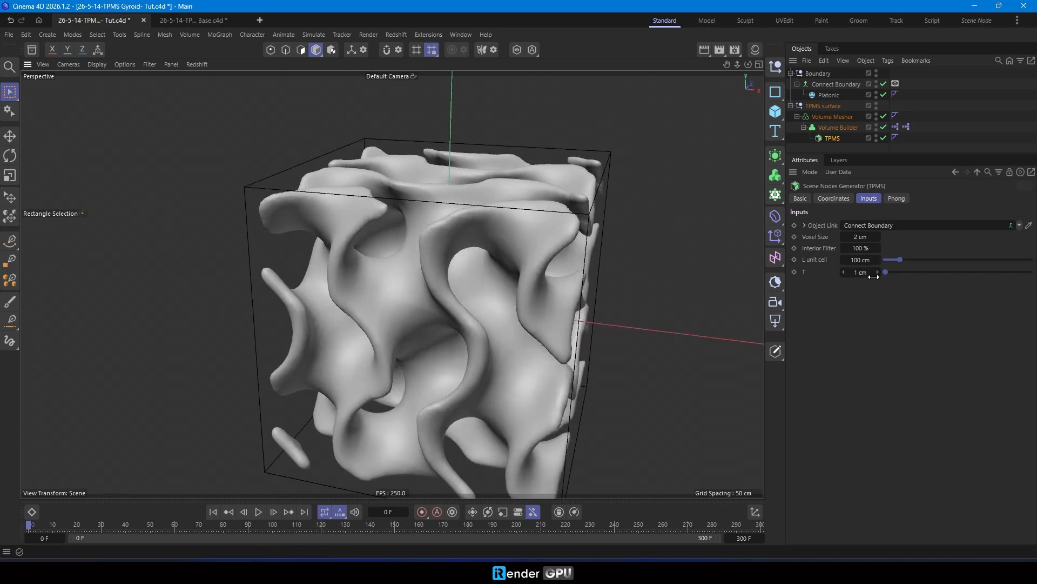
{"action": "left_click", "coordinate": [876, 272]}
{"action": "left_click_drag", "start_coordinate": [445, 188], "coordinate": [294, 162], "text": "alt"}
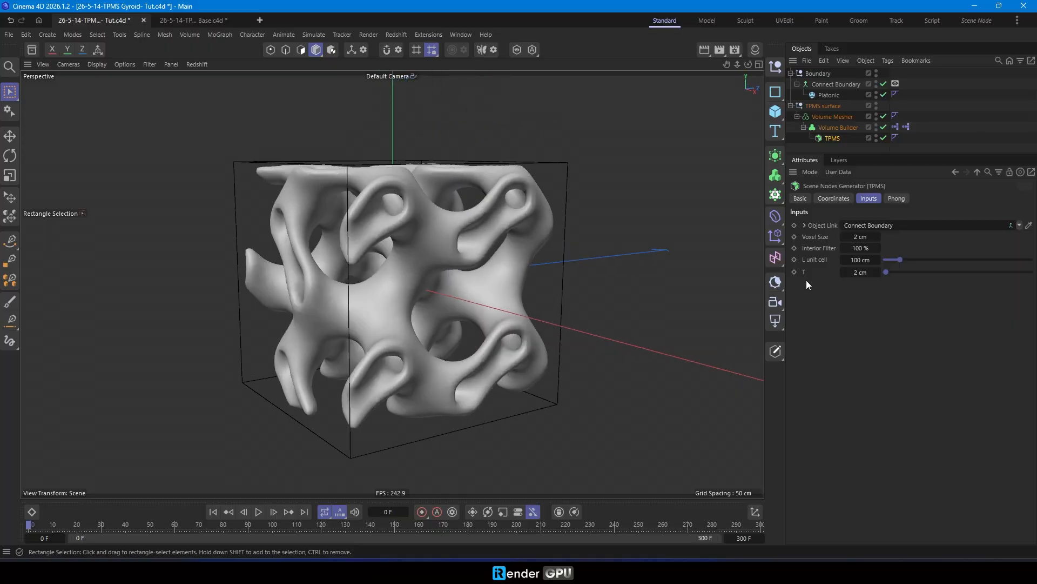
Set the TPMS generator's L unit cell to 150 cm and its T value to 1 cm.
{"action": "left_click", "coordinate": [863, 260]}
{"action": "type", "text": "150"}
{"action": "key", "text": "Return"}
{"action": "left_click_drag", "start_coordinate": [405, 245], "coordinate": [352, 152], "text": "alt"}
{"action": "type", "text": "1"}
{"action": "key", "text": "Return"}
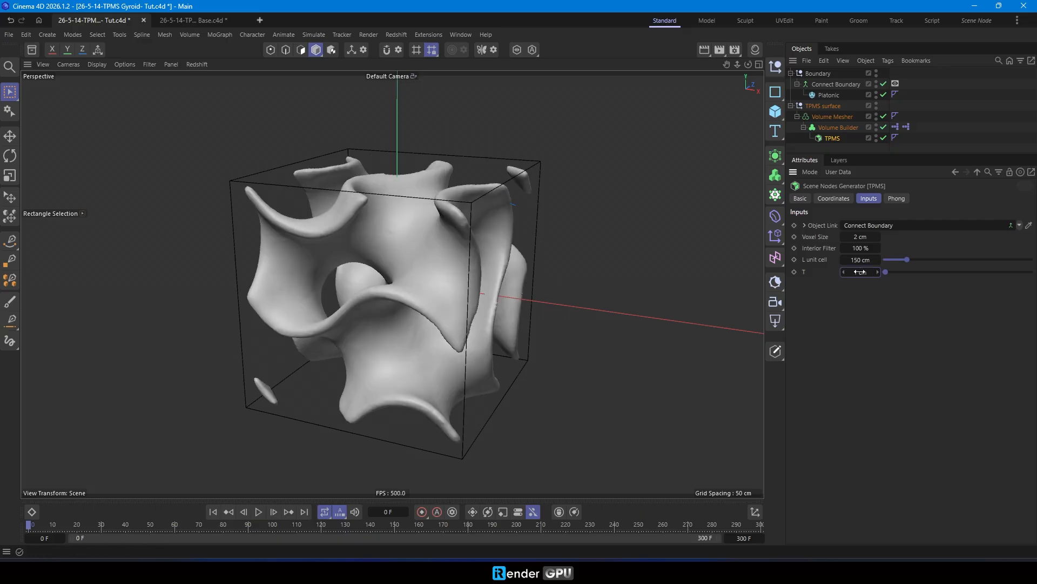
Try L unit cell values of 160 cm and 170 cm on the TPMS generator.
{"action": "left_click_drag", "start_coordinate": [465, 239], "coordinate": [432, 205], "text": "alt"}
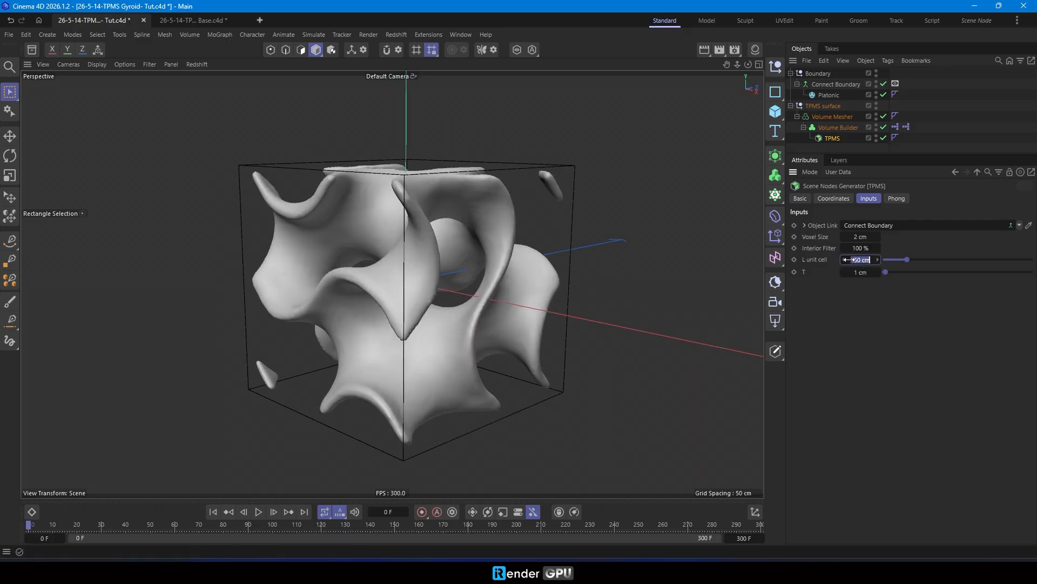
{"action": "key", "text": "Return"}
{"action": "left_click_drag", "start_coordinate": [662, 260], "coordinate": [422, 183], "text": "alt"}
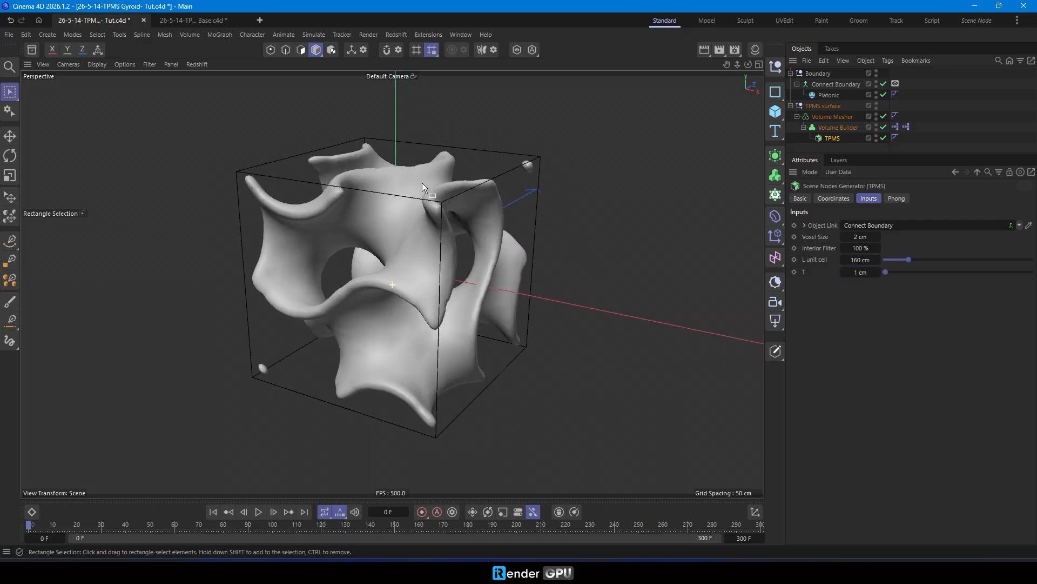
{"action": "left_click", "coordinate": [868, 260]}
{"action": "type", "text": "170"}
{"action": "key", "text": "Return"}
{"action": "left_click_drag", "start_coordinate": [443, 206], "coordinate": [620, 139], "text": "alt"}
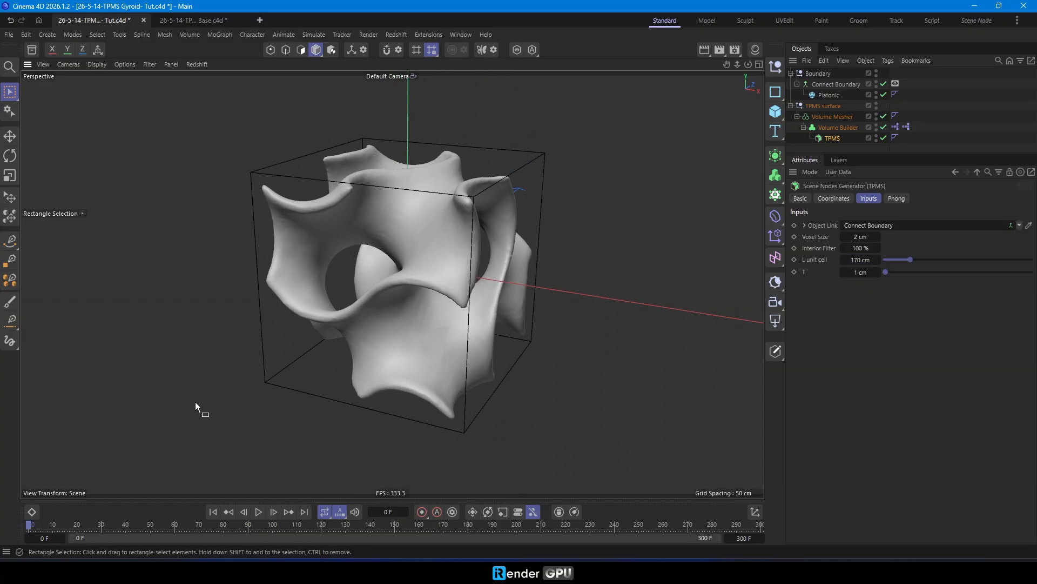
Check the TPMS entry's mesh point settings in the Volume Builder and set the TPMS generator's voxel size to 1 cm.
{"action": "left_click", "coordinate": [838, 127]}
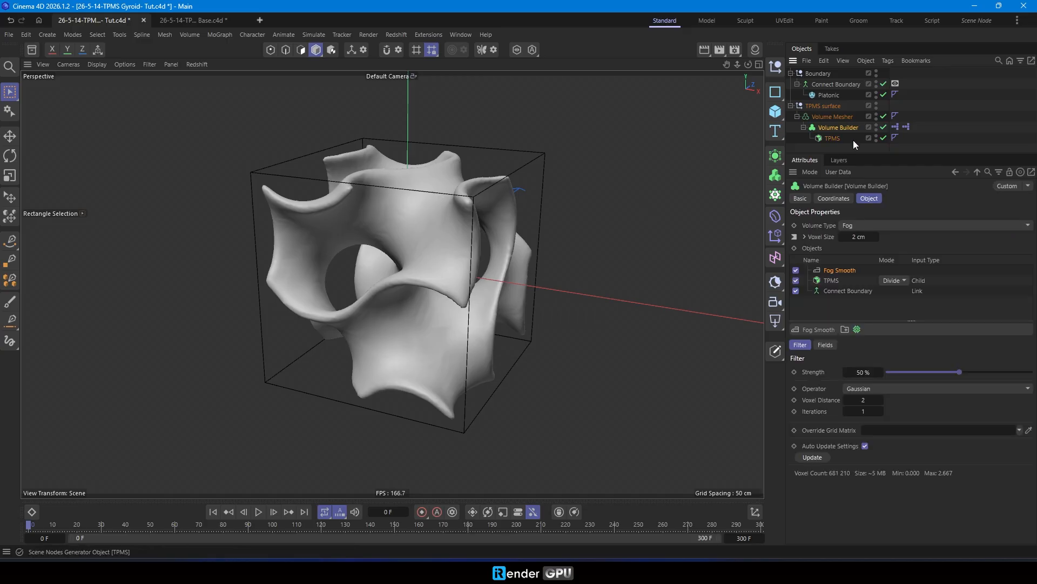
{"action": "left_click", "coordinate": [832, 283]}
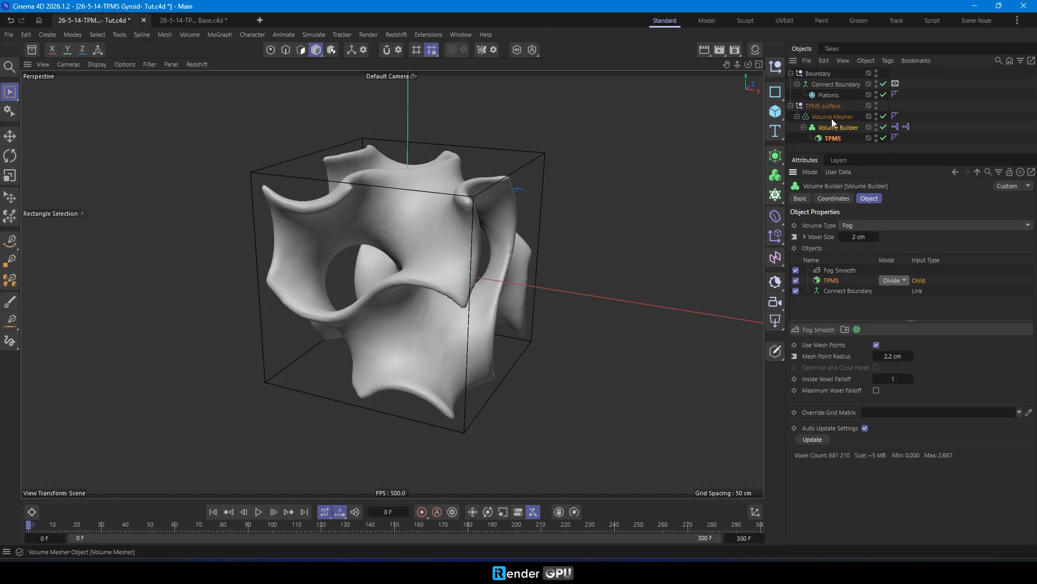
{"action": "left_click", "coordinate": [833, 138]}
{"action": "double_click", "coordinate": [860, 237]}
{"action": "type", "text": "1"}
{"action": "key", "text": "Return"}
{"action": "left_click_drag", "start_coordinate": [404, 287], "coordinate": [291, 227], "text": "alt"}
Try the Octa and Dodeca types on the Platonic boundary object.
{"action": "left_click", "coordinate": [829, 95]}
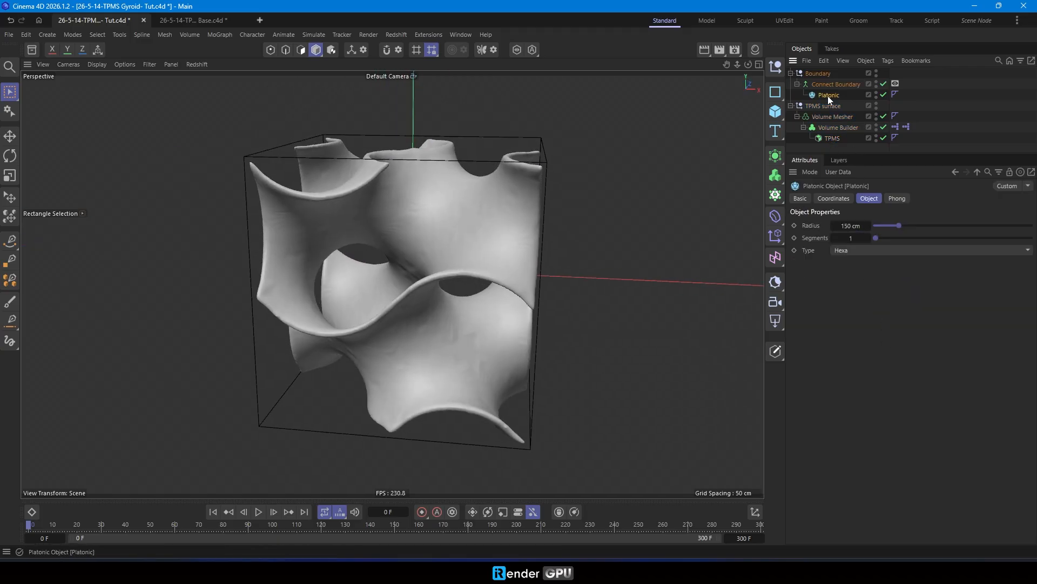
{"action": "left_click", "coordinate": [874, 249]}
{"action": "left_click", "coordinate": [864, 290]}
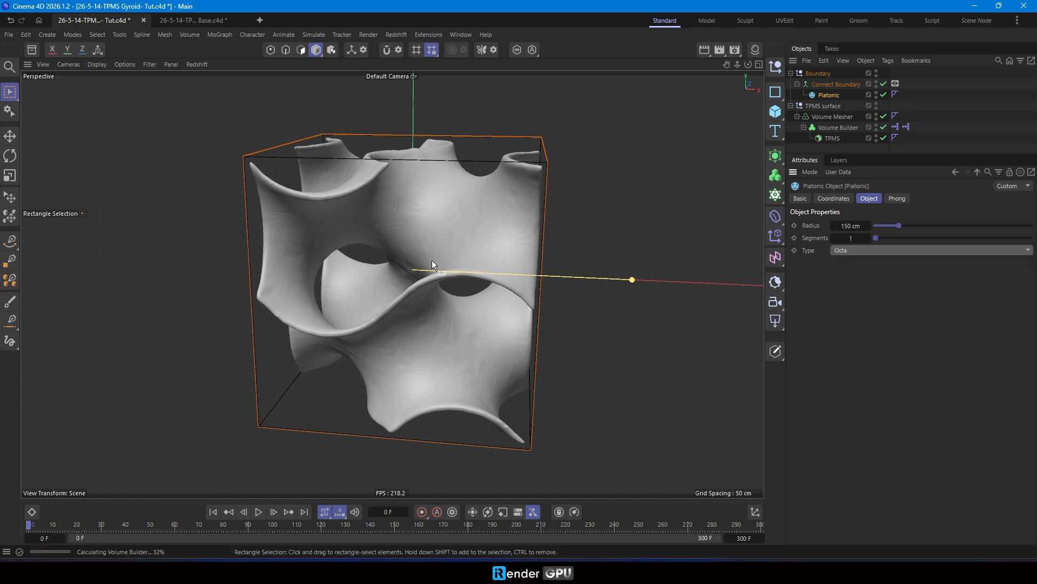
{"action": "left_click_drag", "start_coordinate": [429, 257], "coordinate": [411, 206], "text": "alt"}
{"action": "left_click", "coordinate": [864, 251]}
{"action": "left_click", "coordinate": [877, 302]}
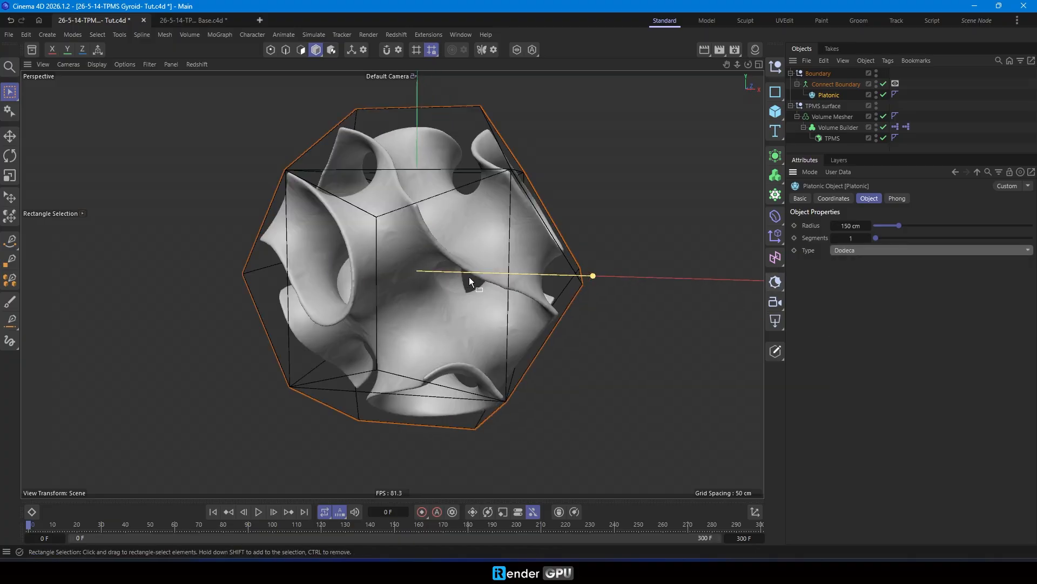
{"action": "left_click_drag", "start_coordinate": [420, 274], "coordinate": [283, 207], "text": "alt"}
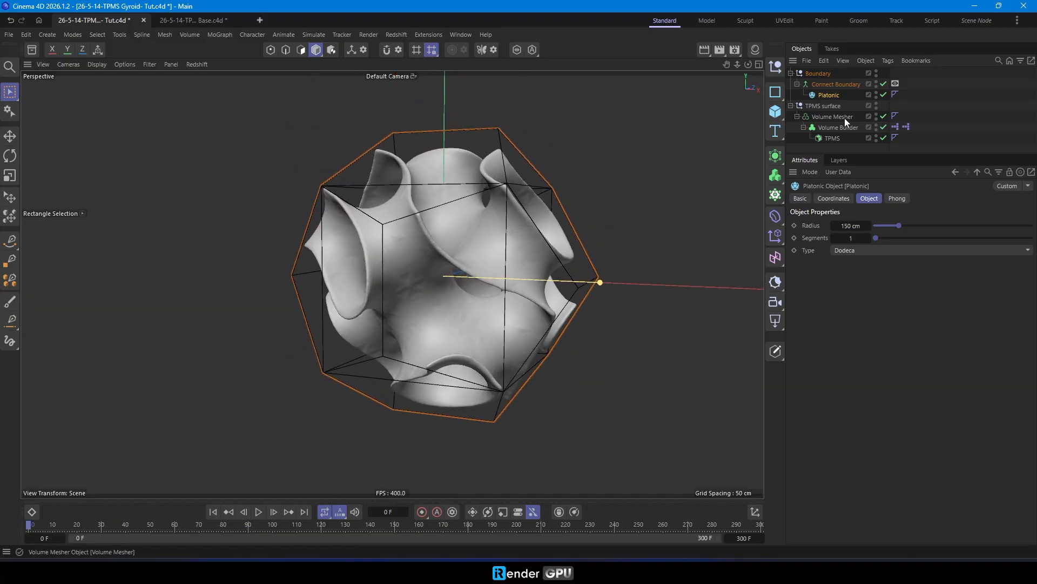
Add a Sphere as a child of Connect Boundary and disable the Platonic object.
{"action": "left_click", "coordinate": [776, 114]}
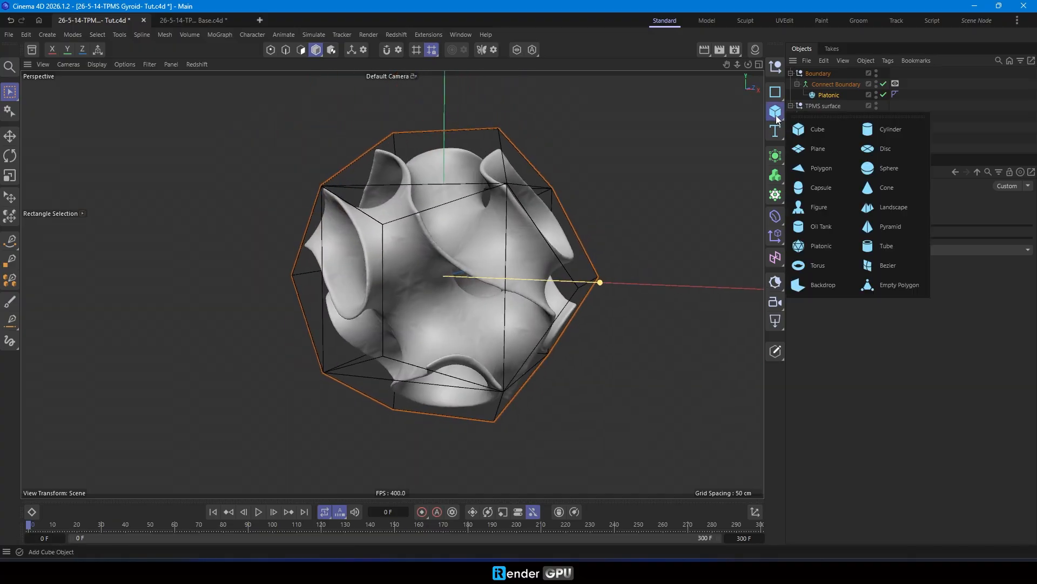
{"action": "left_click", "coordinate": [893, 167]}
{"action": "left_click_drag", "start_coordinate": [816, 75], "coordinate": [841, 101]}
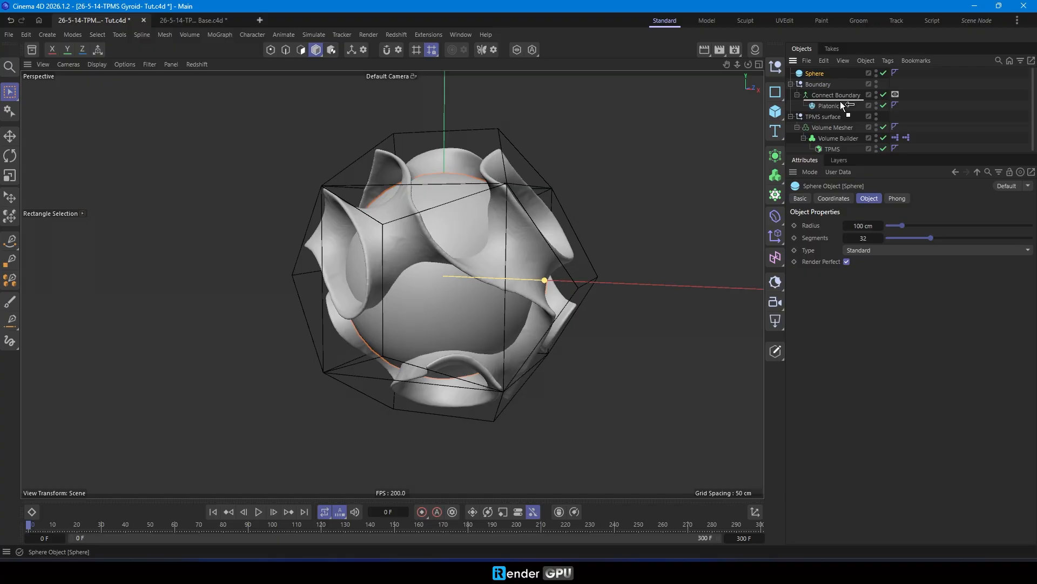
{"action": "left_click", "coordinate": [883, 106]}
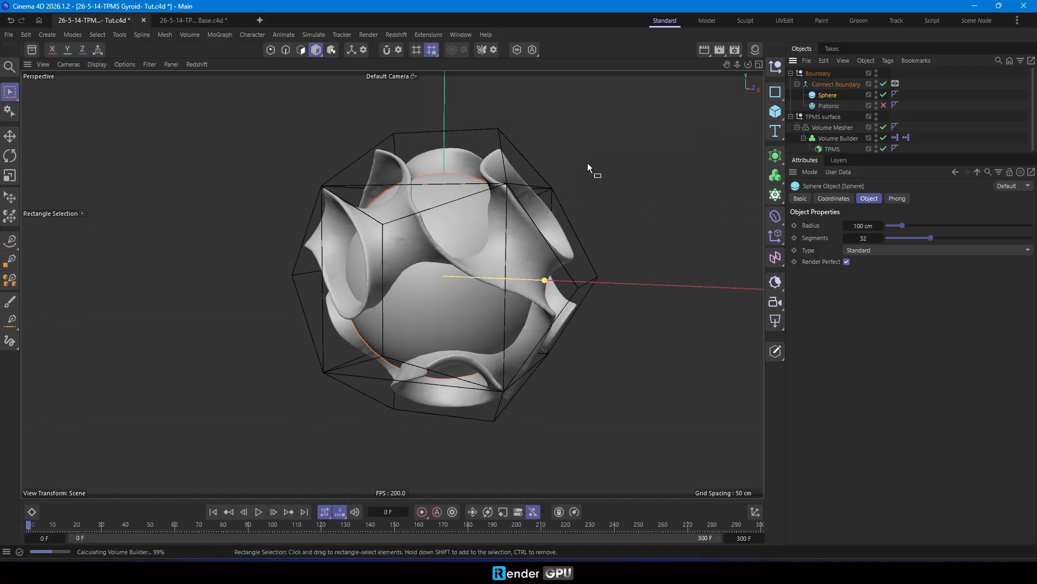
{"action": "left_click_drag", "start_coordinate": [449, 235], "coordinate": [577, 211], "text": "alt"}
Set the TPMS generator's L unit cell to 85 cm and hide Connect Boundary in the viewport.
{"action": "left_click", "coordinate": [831, 148]}
{"action": "left_click", "coordinate": [861, 260]}
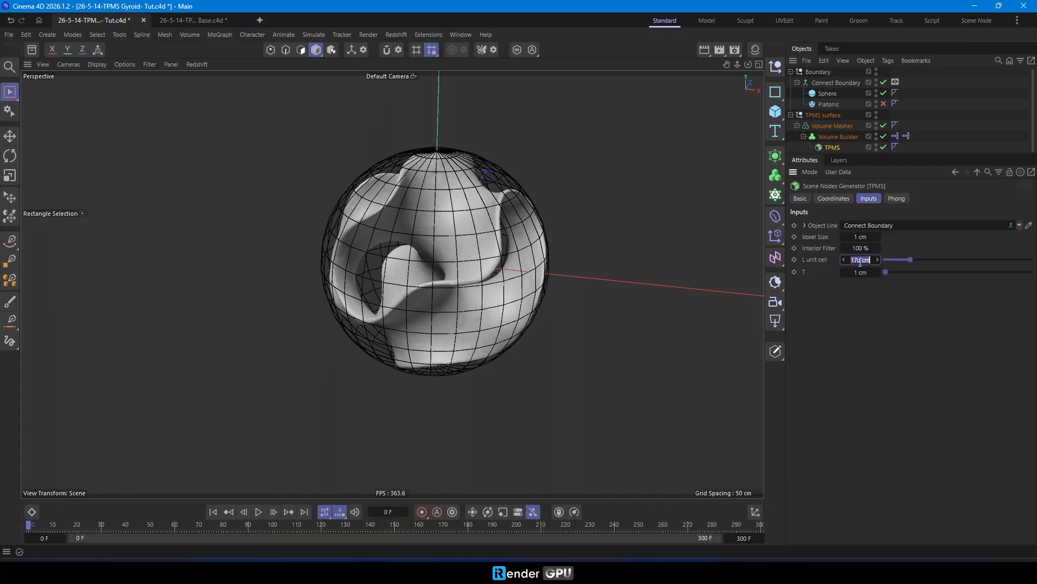
{"action": "type", "text": "85"}
{"action": "key", "text": "Return"}
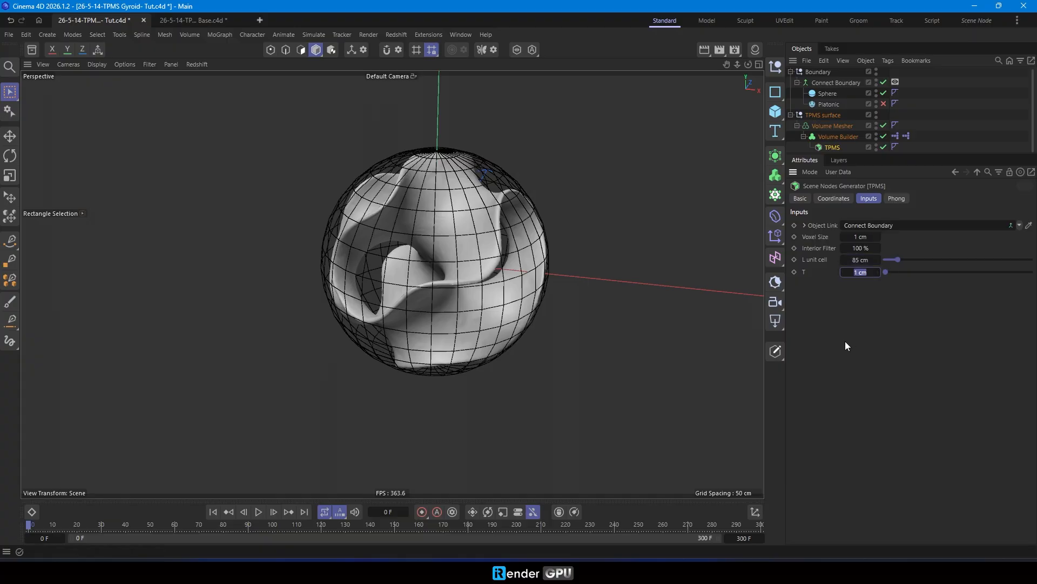
{"action": "scroll", "coordinate": [448, 269], "scroll_direction": "up", "scroll_amount": 4}
{"action": "left_click_drag", "start_coordinate": [389, 182], "coordinate": [432, 152], "text": "alt"}
{"action": "left_click", "coordinate": [876, 80]}
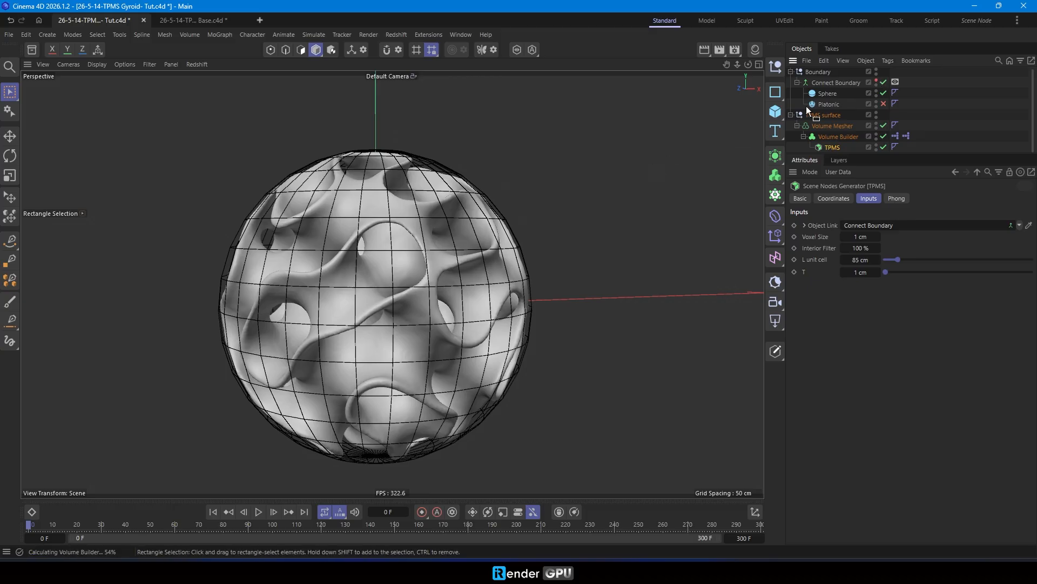
{"action": "left_click_drag", "start_coordinate": [348, 268], "coordinate": [465, 191], "text": "alt"}
Add a Torus with +Z orientation and a pipe radius of 35 cm.
{"action": "left_click", "coordinate": [777, 112]}
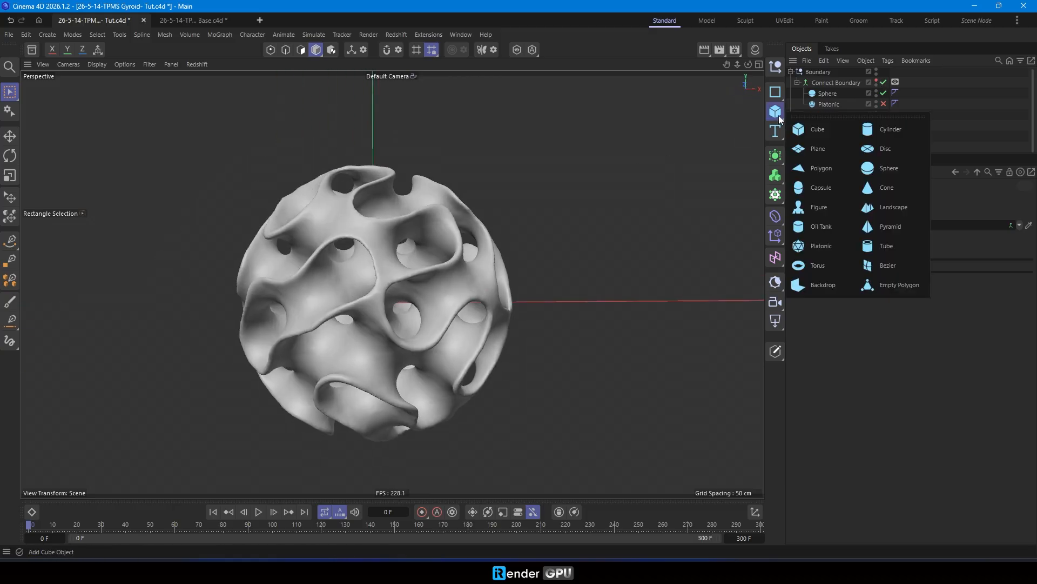
{"action": "left_click", "coordinate": [821, 265]}
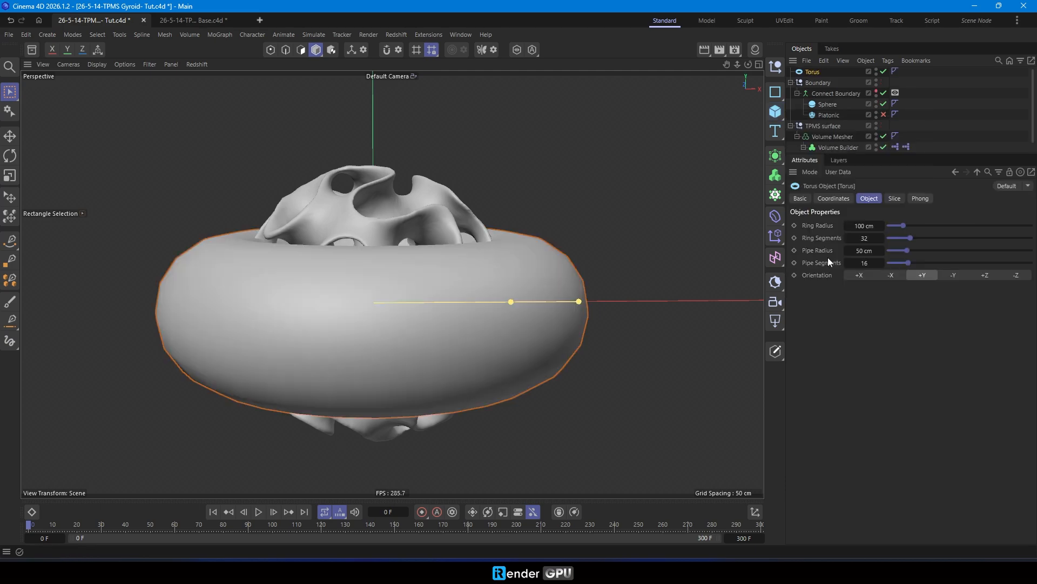
{"action": "left_click", "coordinate": [957, 275]}
{"action": "left_click", "coordinate": [930, 277]}
{"action": "left_click", "coordinate": [976, 274]}
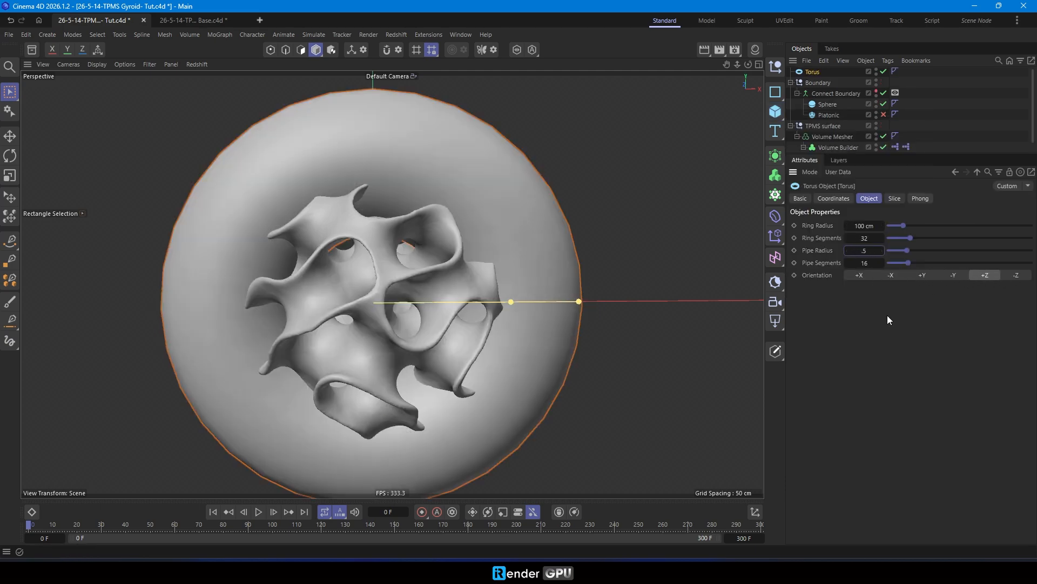
{"action": "key", "text": "Return"}
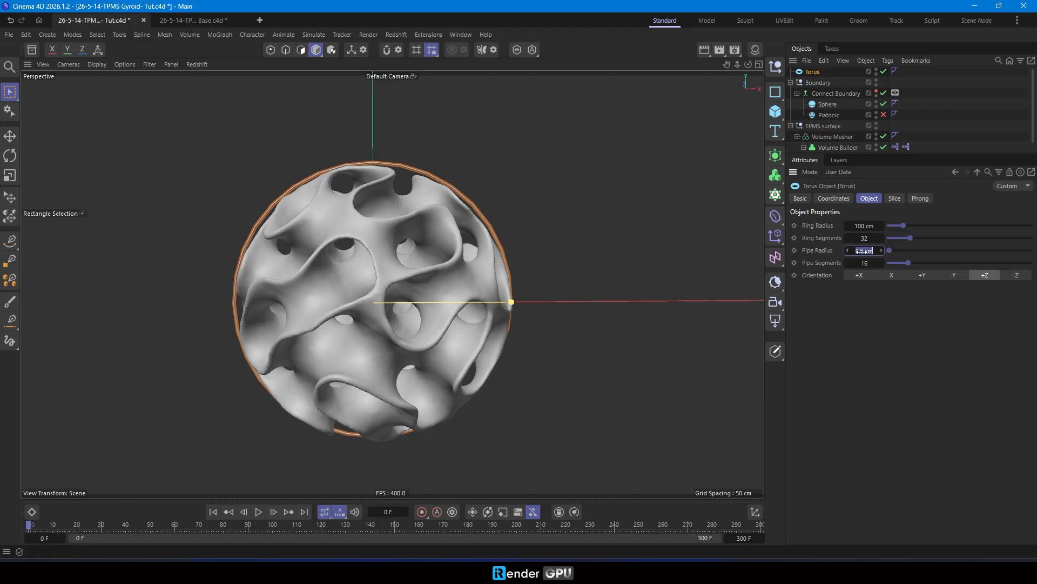
{"action": "key", "text": "Return"}
Make the Torus a child of Connect Boundary and disable the Sphere.
{"action": "left_click_drag", "start_coordinate": [812, 72], "coordinate": [843, 104]}
{"action": "left_click", "coordinate": [884, 106]}
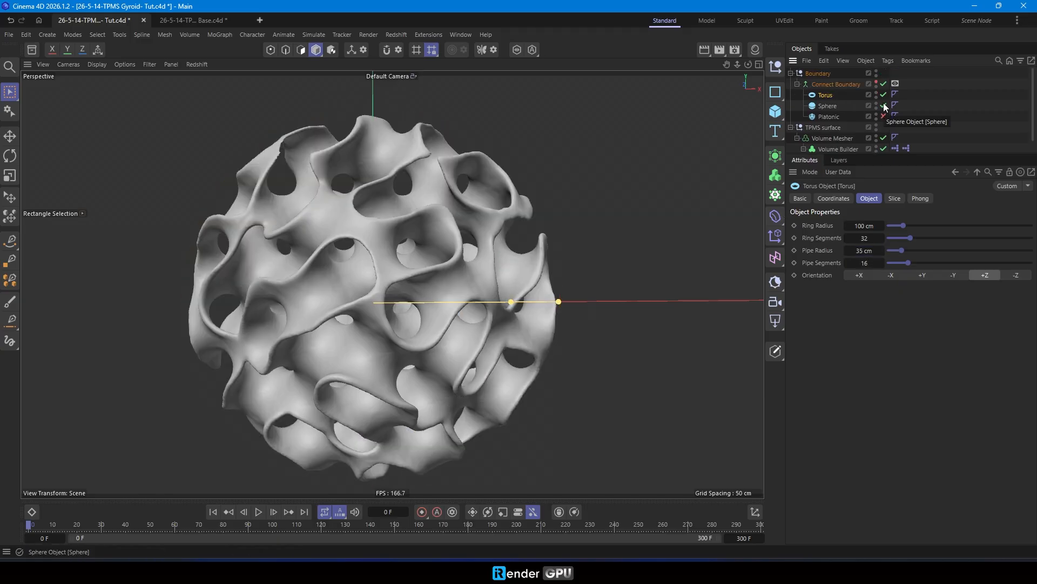
{"action": "left_click_drag", "start_coordinate": [426, 248], "coordinate": [306, 230], "text": "alt"}
{"action": "scroll", "coordinate": [308, 231], "scroll_direction": "down", "scroll_amount": 2}
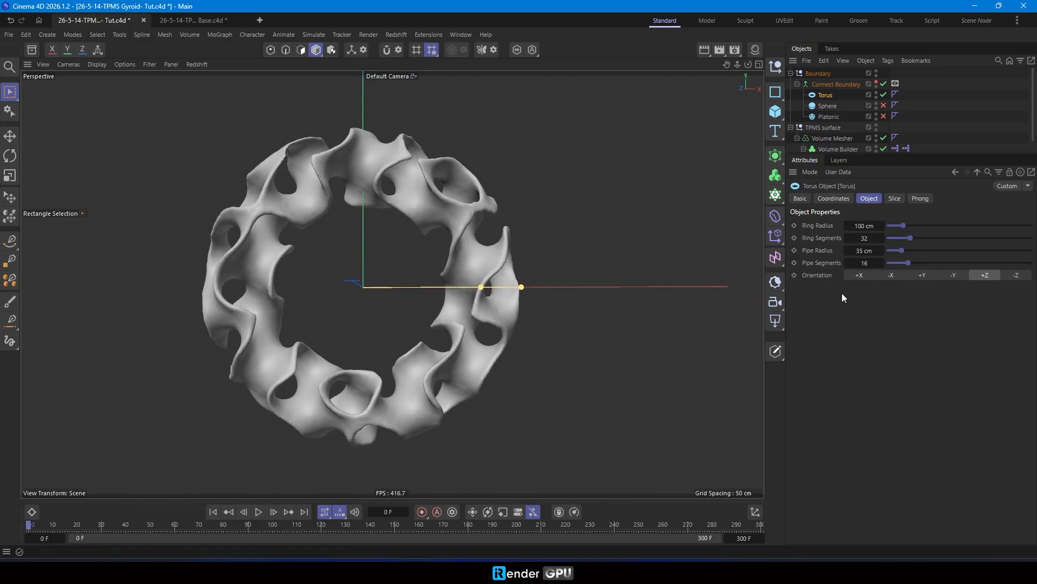
Try the +Y orientation on the Torus boundary and return it to +Z.
{"action": "left_click", "coordinate": [929, 277]}
{"action": "left_click_drag", "start_coordinate": [417, 238], "coordinate": [284, 242], "text": "alt"}
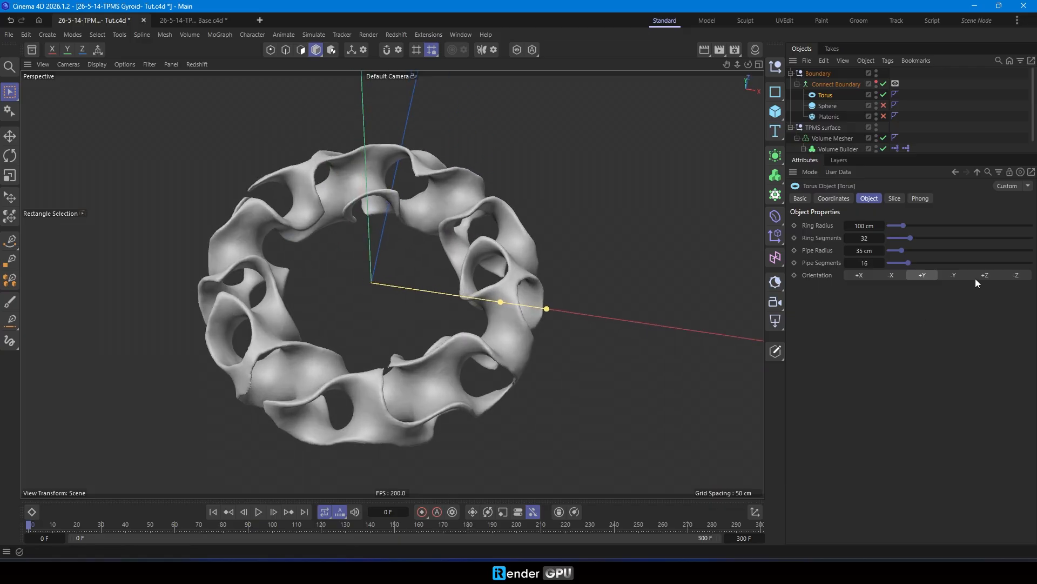
{"action": "mouse_move", "coordinate": [394, 245]}
{"action": "left_mouse_down", "text": "alt"}
{"action": "mouse_move", "coordinate": [345, 264]}
{"action": "mouse_move", "coordinate": [381, 197]}
{"action": "mouse_move", "coordinate": [371, 332]}
{"action": "mouse_move", "coordinate": [389, 243]}
{"action": "left_mouse_up", "text": "alt"}
{"action": "scroll", "coordinate": [389, 243], "scroll_direction": "down", "scroll_amount": 3}
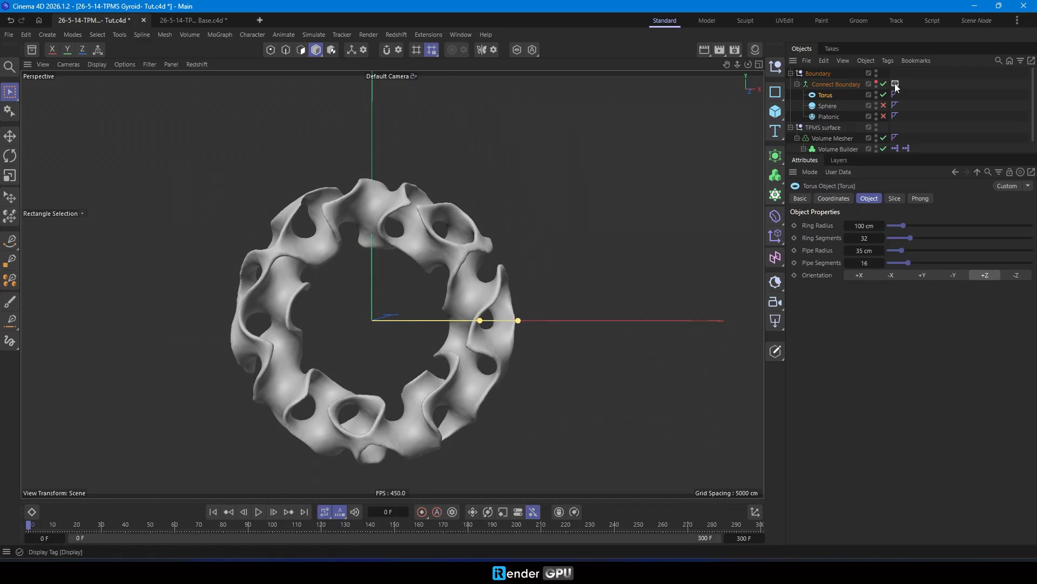
Disable the Torus, enable the Platonic object as the boundary again and set its type to Hexa.
{"action": "left_click", "coordinate": [884, 95]}
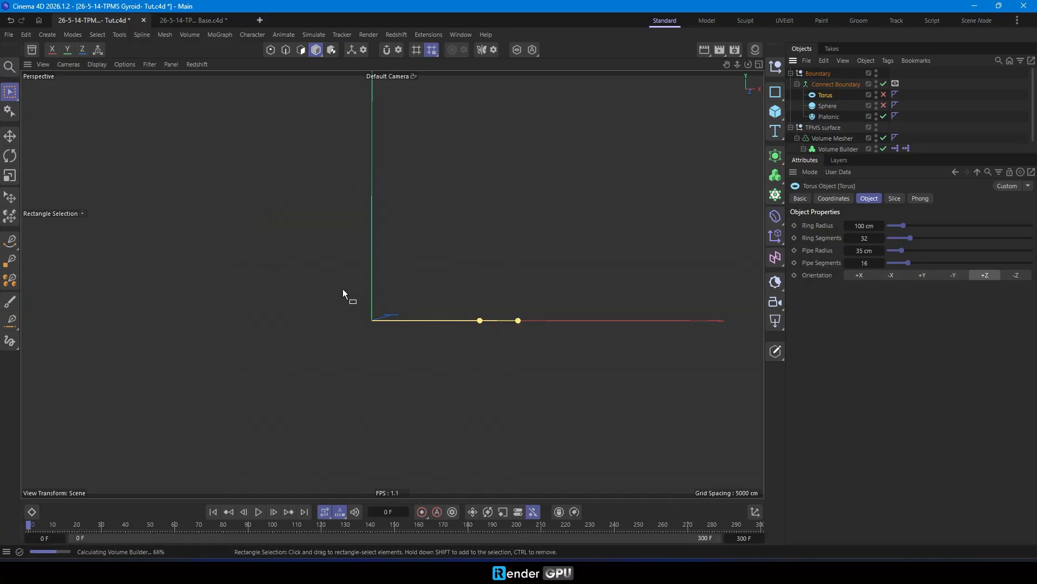
{"action": "left_click", "coordinate": [829, 116]}
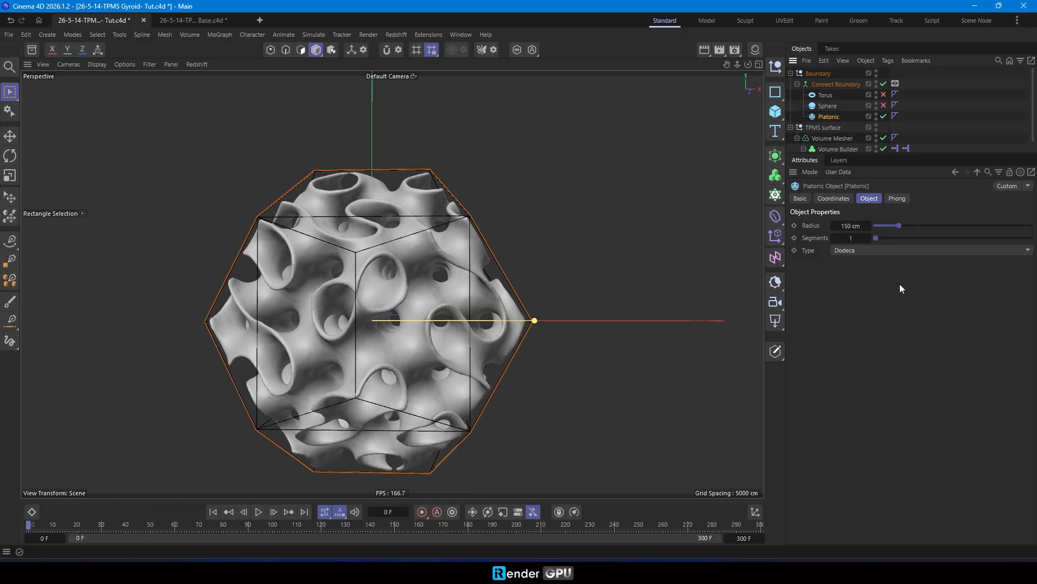
{"action": "left_click", "coordinate": [886, 250]}
{"action": "left_click", "coordinate": [866, 279]}
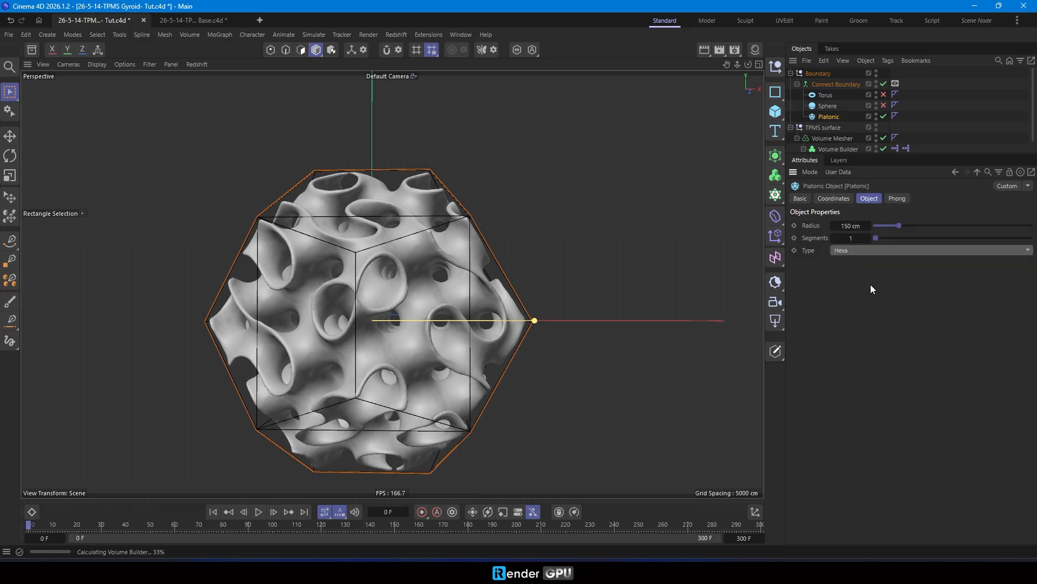
{"action": "left_click_drag", "start_coordinate": [414, 273], "coordinate": [339, 319], "text": "alt"}
{"action": "left_click", "coordinate": [946, 122]}
{"action": "scroll", "coordinate": [467, 215], "scroll_direction": "up", "scroll_amount": 1}
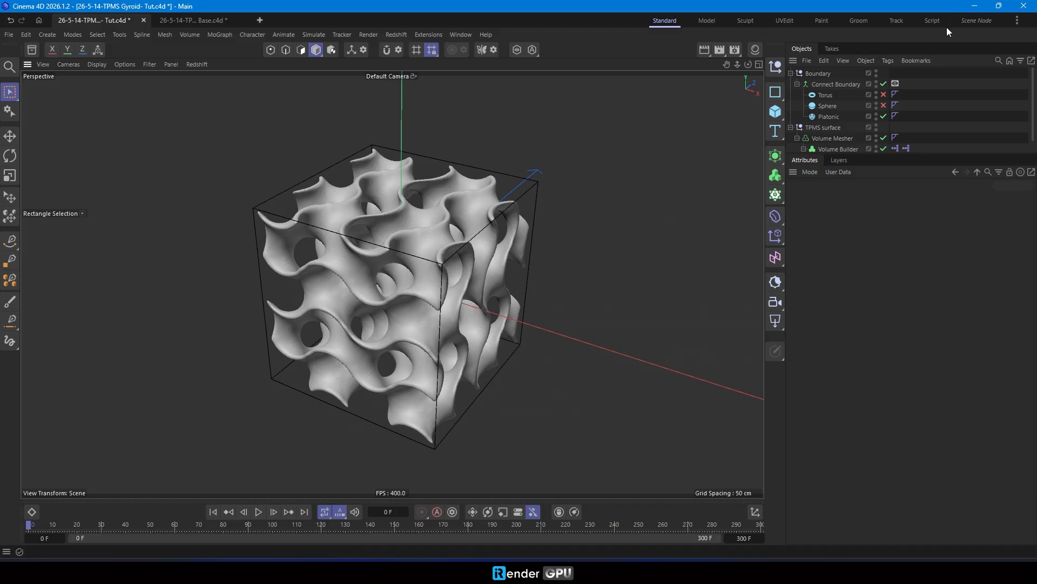
Open the TPMS object's node graph in the Scene Node layout and examine its Solidity and TPMS equation groups.
{"action": "left_click", "coordinate": [976, 21]}
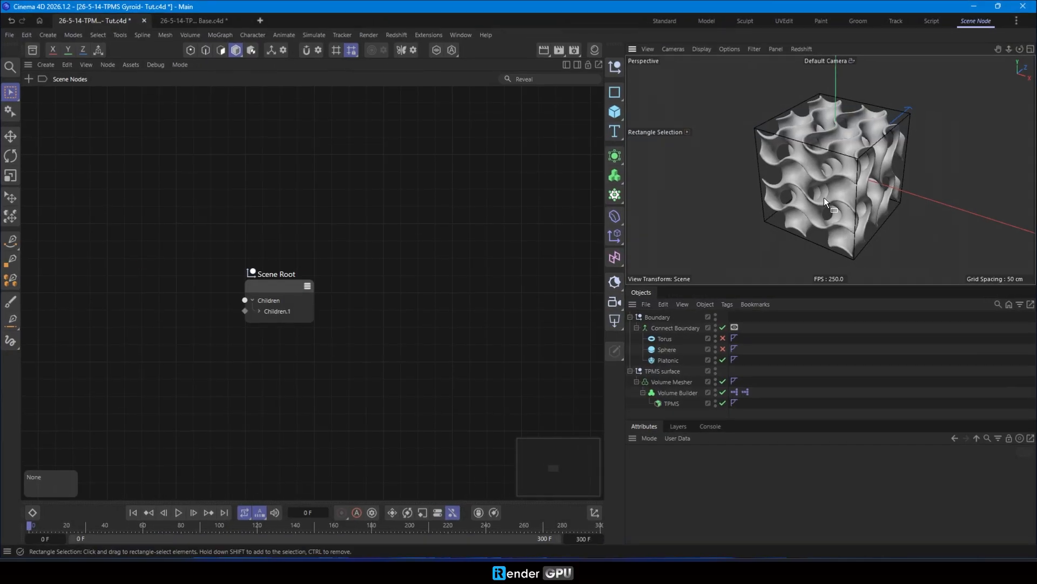
{"action": "left_click", "coordinate": [675, 403]}
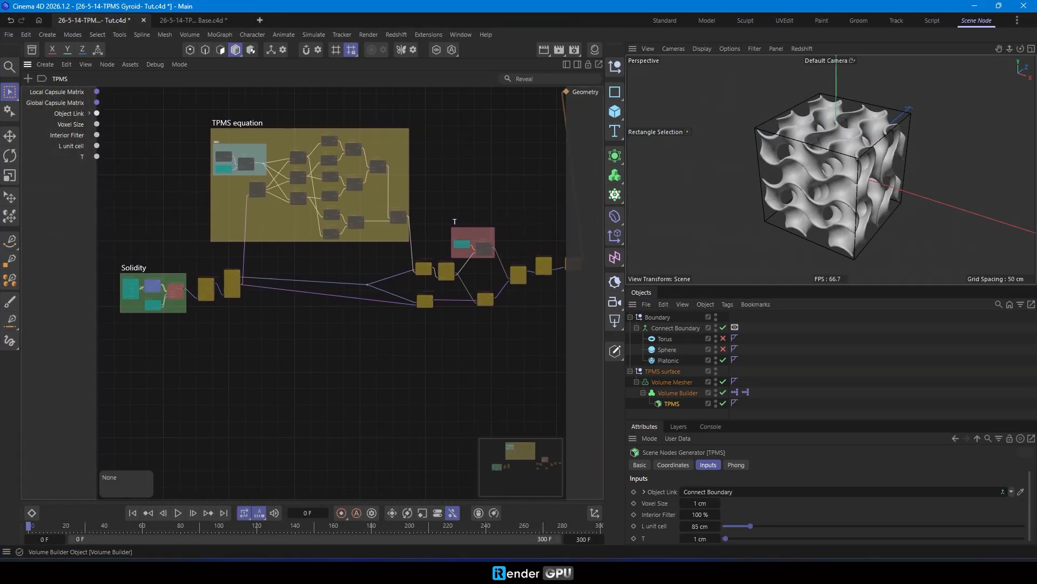
{"action": "scroll", "coordinate": [162, 292], "scroll_direction": "up", "scroll_amount": 6}
{"action": "middle_click_drag", "start_coordinate": [158, 343], "coordinate": [219, 344]}
{"action": "middle_click_drag", "start_coordinate": [449, 274], "coordinate": [195, 313]}
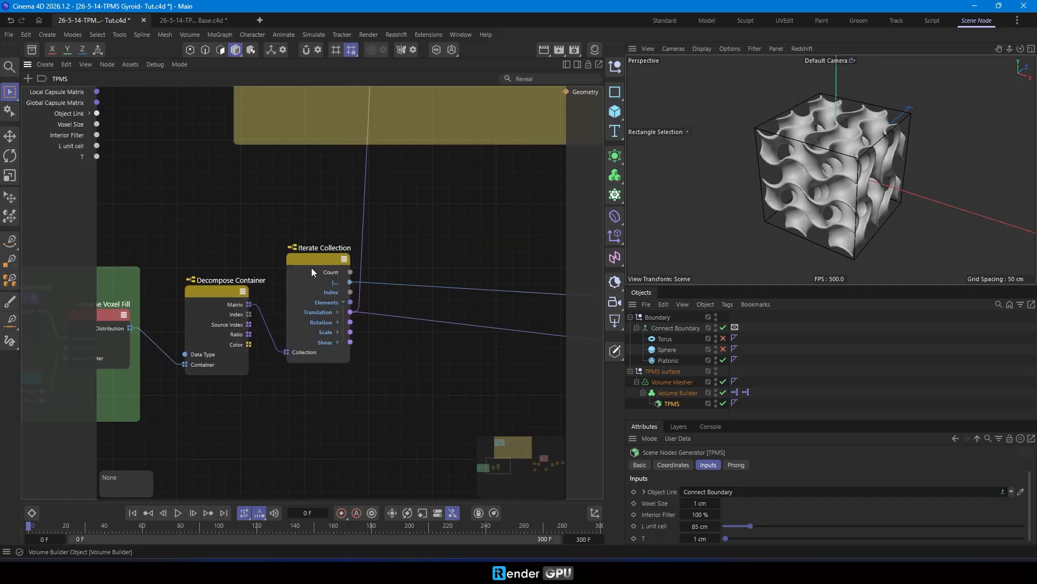
{"action": "scroll", "coordinate": [311, 267], "scroll_direction": "down", "scroll_amount": 5}
{"action": "scroll", "coordinate": [218, 245], "scroll_direction": "up", "scroll_amount": 2}
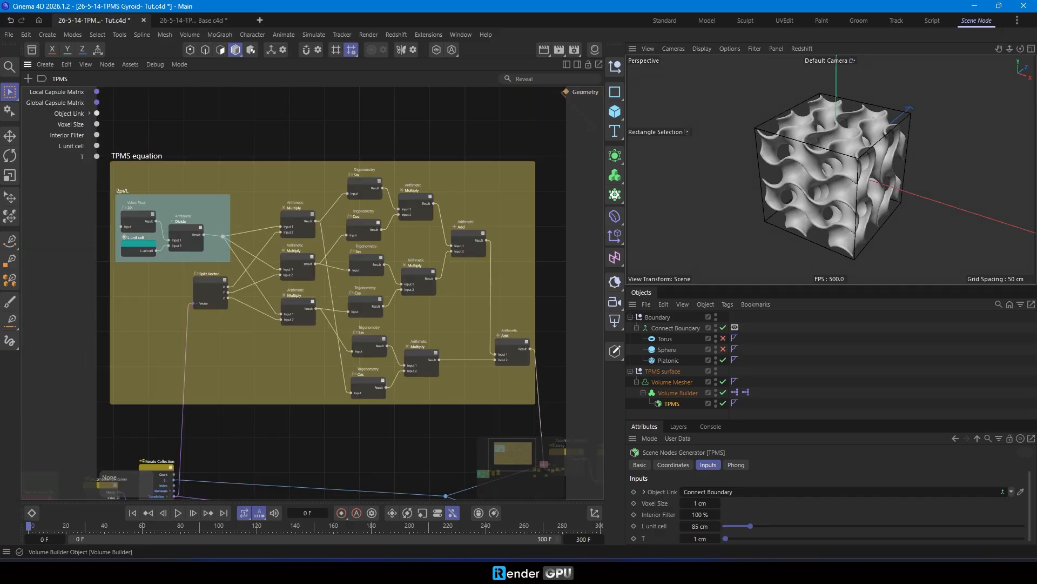
Examine the T group and the Array, Iterate Collection, Get Element and Append Elements nodes, and return to the Standard layout.
{"action": "left_click_drag", "start_coordinate": [459, 405], "coordinate": [287, 276]}
{"action": "scroll", "coordinate": [443, 384], "scroll_direction": "up", "scroll_amount": 2}
{"action": "middle_click_drag", "start_coordinate": [449, 384], "coordinate": [325, 356]}
{"action": "scroll", "coordinate": [325, 355], "scroll_direction": "up", "scroll_amount": 1}
{"action": "middle_click_drag", "start_coordinate": [367, 265], "coordinate": [336, 292]}
{"action": "left_click_drag", "start_coordinate": [356, 171], "coordinate": [362, 149]}
{"action": "left_click_drag", "start_coordinate": [446, 182], "coordinate": [447, 179]}
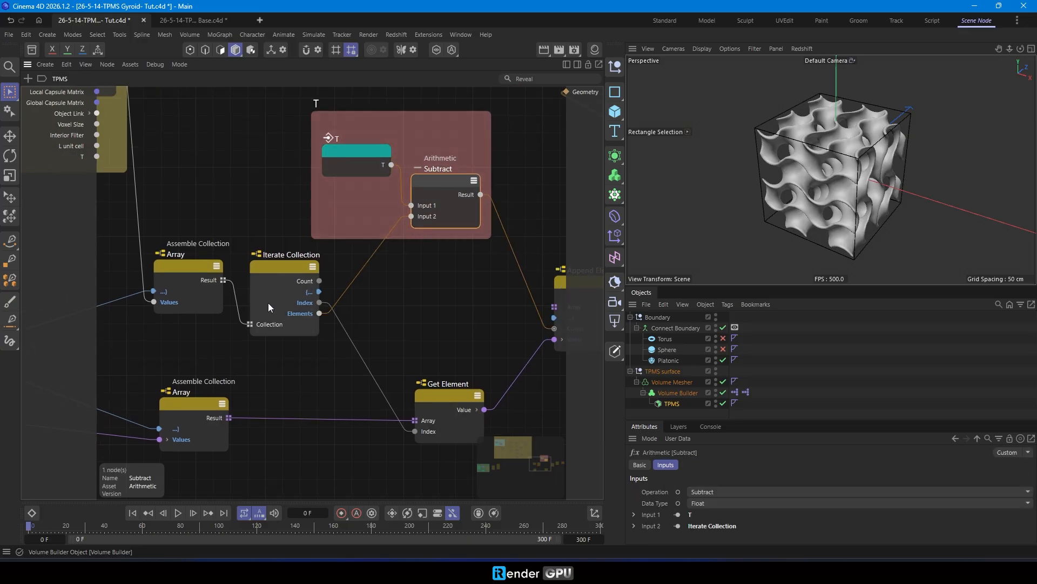
{"action": "scroll", "coordinate": [174, 292], "scroll_direction": "down", "scroll_amount": 2}
{"action": "left_click", "coordinate": [180, 370]}
{"action": "scroll", "coordinate": [333, 318], "scroll_direction": "down", "scroll_amount": 1}
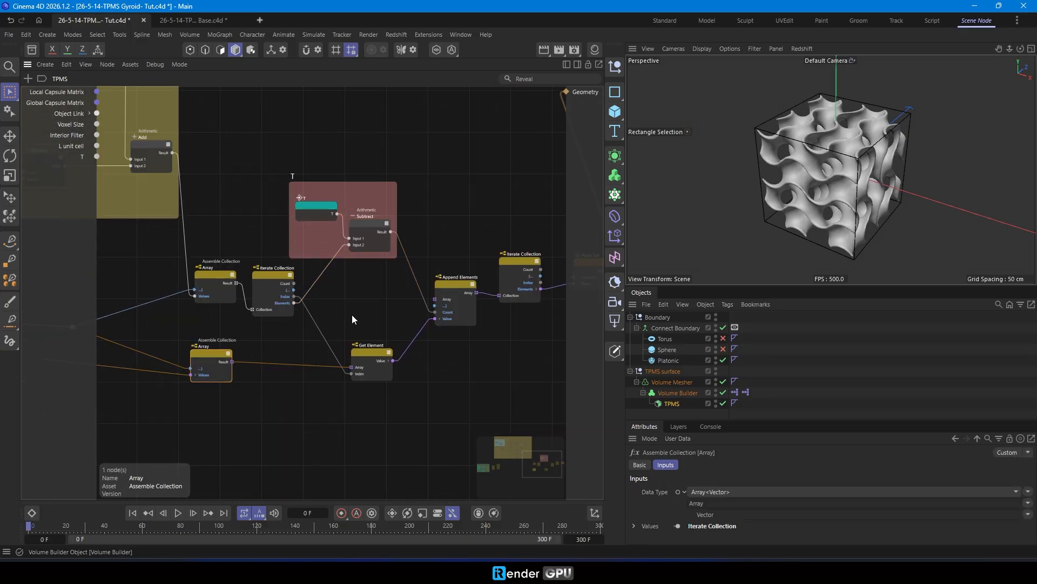
{"action": "middle_click_drag", "start_coordinate": [562, 267], "coordinate": [337, 304]}
{"action": "scroll", "coordinate": [387, 298], "scroll_direction": "up", "scroll_amount": 2}
{"action": "left_click", "coordinate": [381, 290]}
{"action": "left_click", "coordinate": [672, 19]}
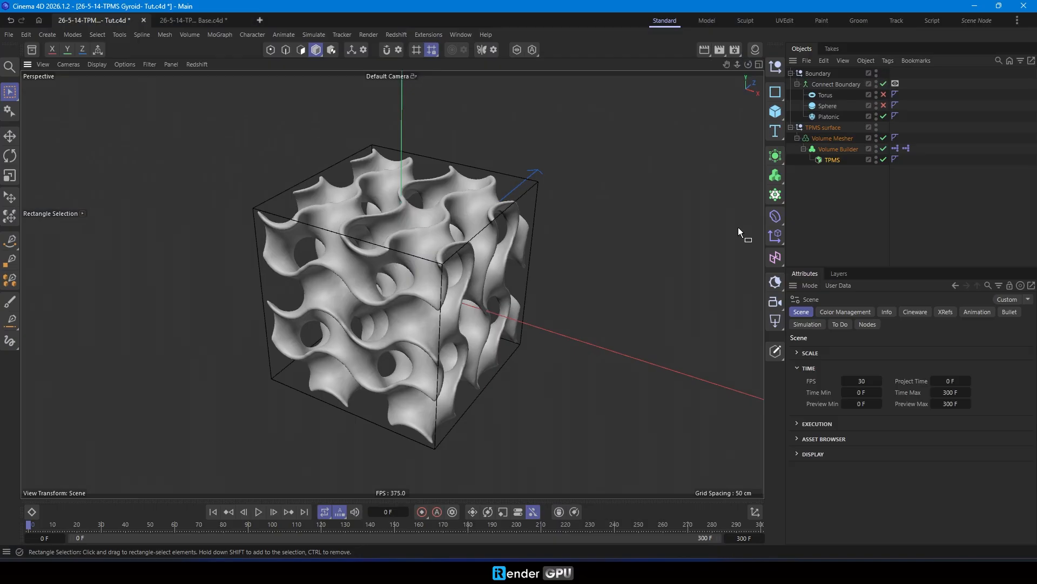
Switch to the TPMS Gyroid Base project and set TPMS-Gyroid's Blend Transform 2 to 0%.
{"action": "left_click", "coordinate": [839, 150]}
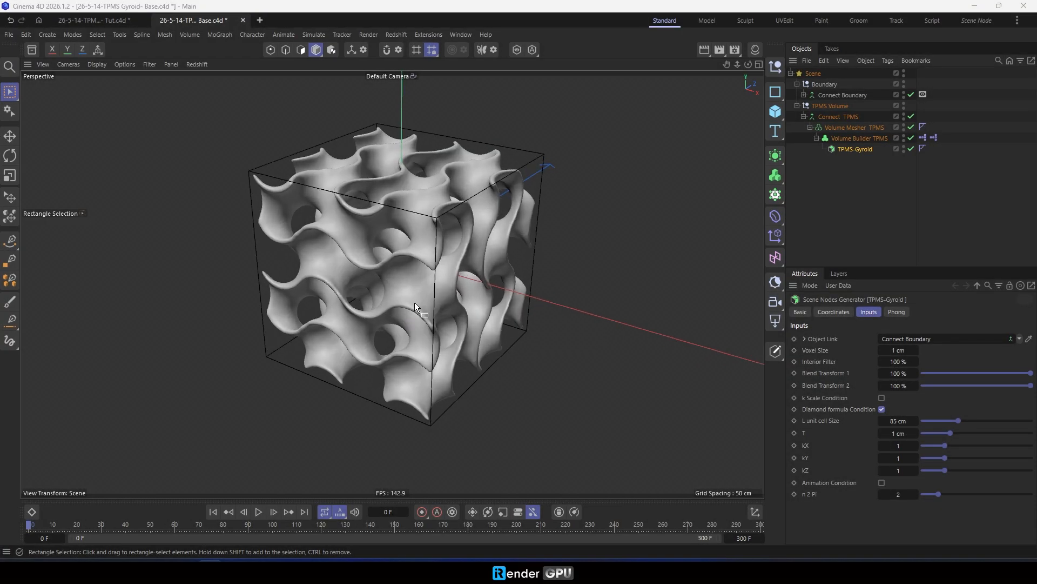
{"action": "left_click_drag", "start_coordinate": [295, 284], "coordinate": [352, 260], "text": "alt"}
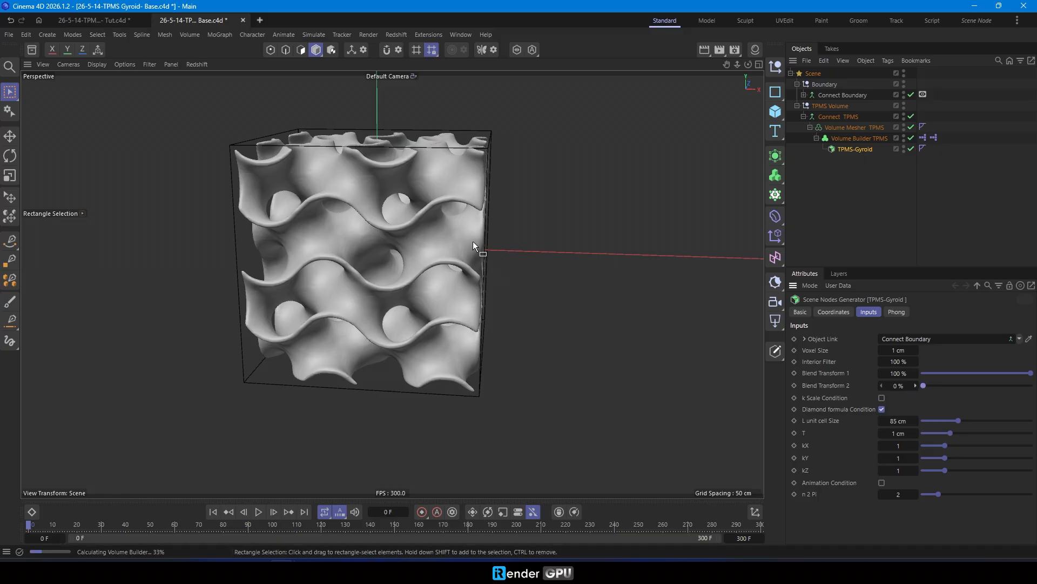
{"action": "scroll", "coordinate": [402, 208], "scroll_direction": "up", "scroll_amount": 1}
{"action": "mouse_move", "coordinate": [323, 210]}
{"action": "left_mouse_down", "text": "alt"}
{"action": "mouse_move", "coordinate": [416, 177]}
{"action": "mouse_move", "coordinate": [289, 194]}
{"action": "mouse_move", "coordinate": [296, 219]}
{"action": "mouse_move", "coordinate": [452, 186]}
{"action": "mouse_move", "coordinate": [372, 157]}
{"action": "mouse_move", "coordinate": [433, 160]}
{"action": "left_mouse_up", "text": "alt"}
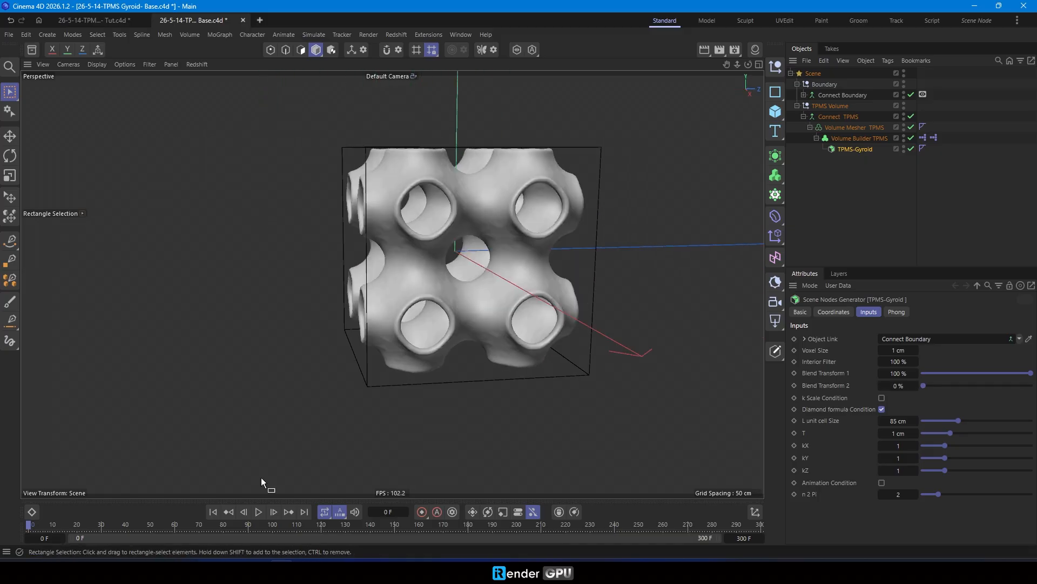
Consult the Schwarz P ("Primitive") equation in the Word document TPMS equation.docx and return to Cinema 4D.
{"action": "left_click", "coordinate": [258, 571]}
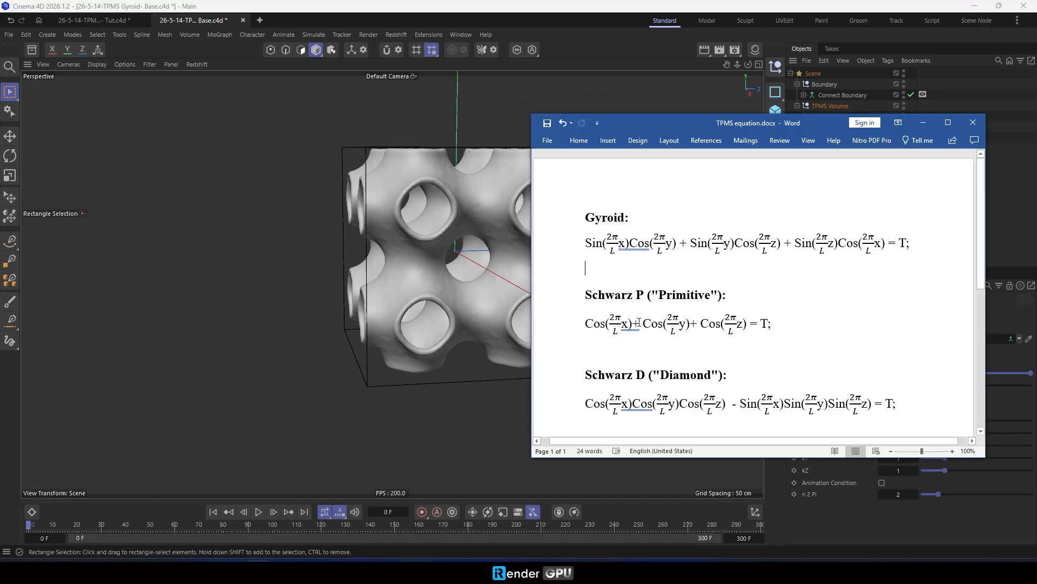
{"action": "left_click", "coordinate": [442, 359]}
{"action": "left_click_drag", "start_coordinate": [279, 310], "coordinate": [458, 245], "text": "alt"}
Set TPMS-Gyroid's Blend Transform 1 to 0%.
{"action": "left_click", "coordinate": [859, 149]}
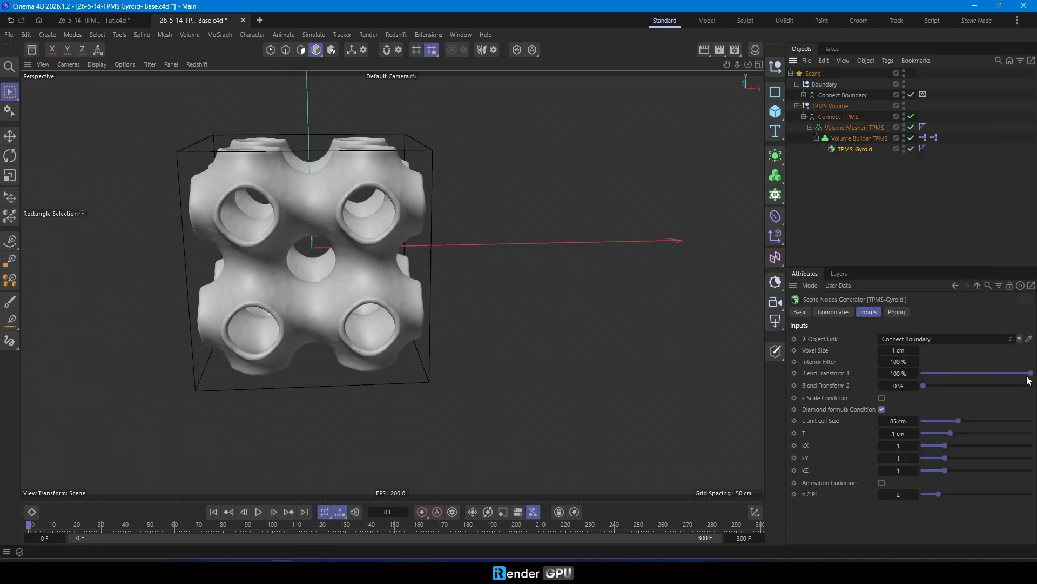
{"action": "right_click", "coordinate": [899, 373]}
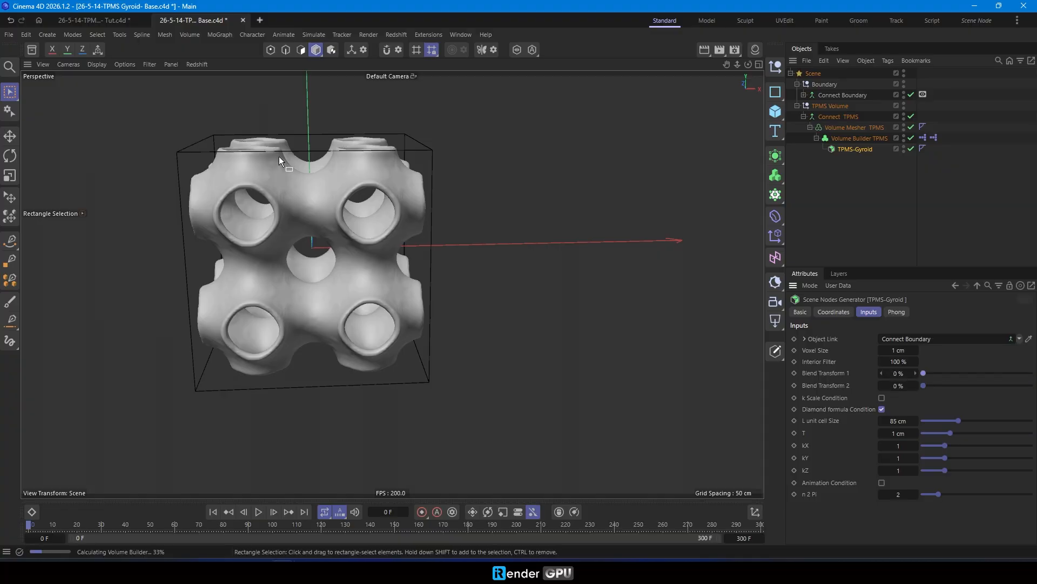
{"action": "mouse_move", "coordinate": [241, 154]}
{"action": "left_mouse_down", "text": "alt"}
{"action": "mouse_move", "coordinate": [233, 134]}
{"action": "mouse_move", "coordinate": [309, 192]}
{"action": "mouse_move", "coordinate": [200, 176]}
{"action": "mouse_move", "coordinate": [237, 148]}
{"action": "left_mouse_up", "text": "alt"}
Consult the Schwarz D ("Diamond") equation in the Word document TPMS equation.docx and return to Cinema 4D.
{"action": "left_click", "coordinate": [282, 561]}
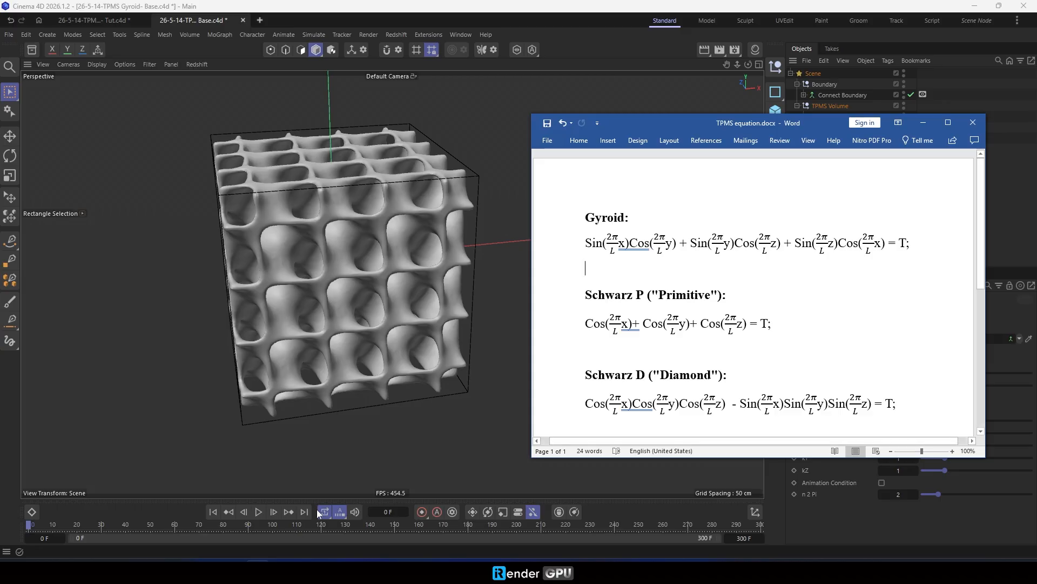
{"action": "scroll", "coordinate": [615, 403], "scroll_direction": "down", "scroll_amount": 1}
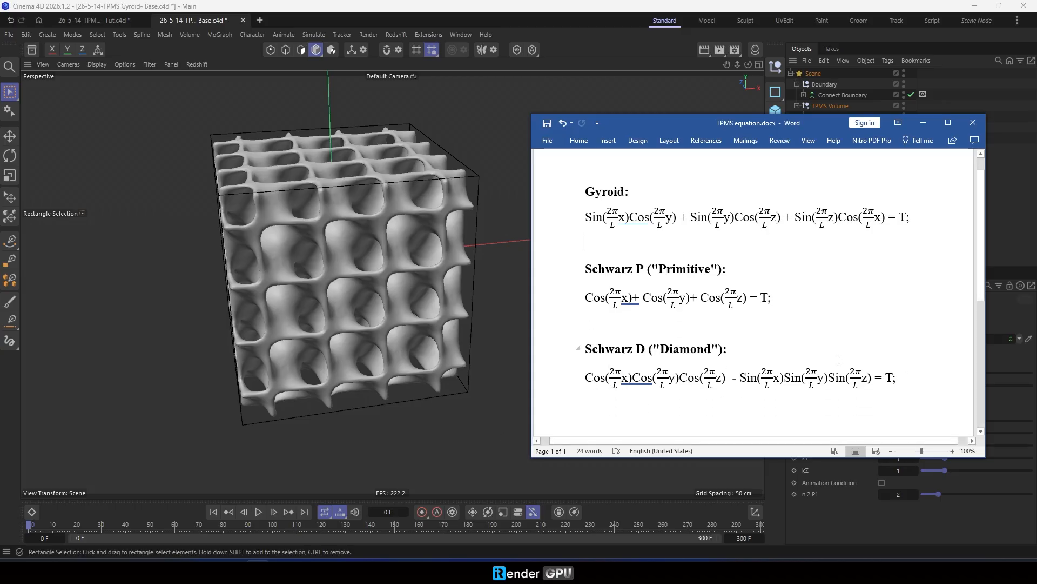
{"action": "left_click", "coordinate": [311, 326]}
Set TPMS-Gyroid's L unit cell Size to 100 cm and raise Blend Transform 1 and Blend Transform 2 to 100%.
{"action": "left_click_drag", "start_coordinate": [315, 225], "coordinate": [352, 211], "text": "alt"}
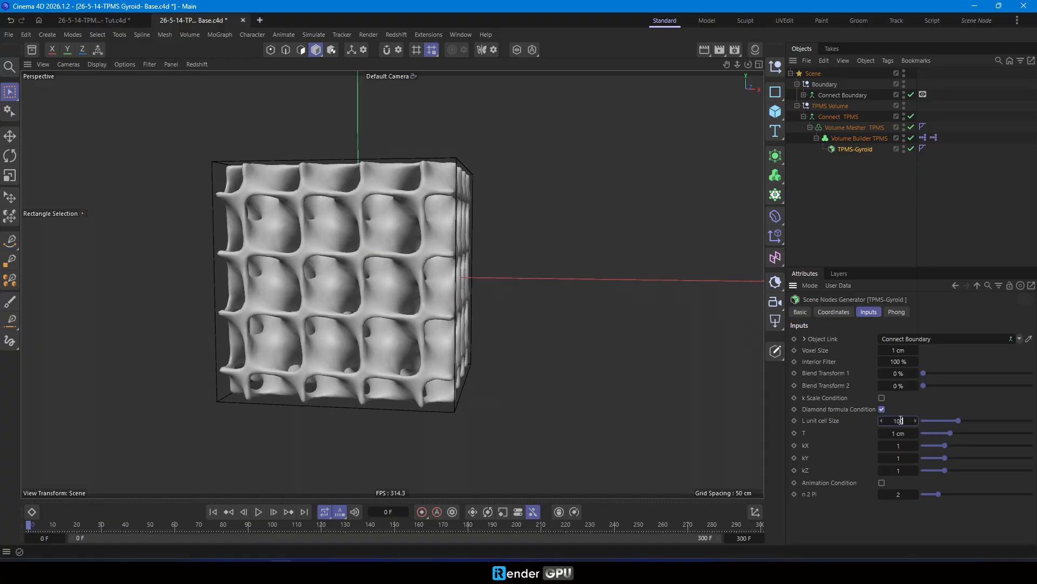
{"action": "left_click_drag", "start_coordinate": [233, 175], "coordinate": [179, 225], "text": "alt"}
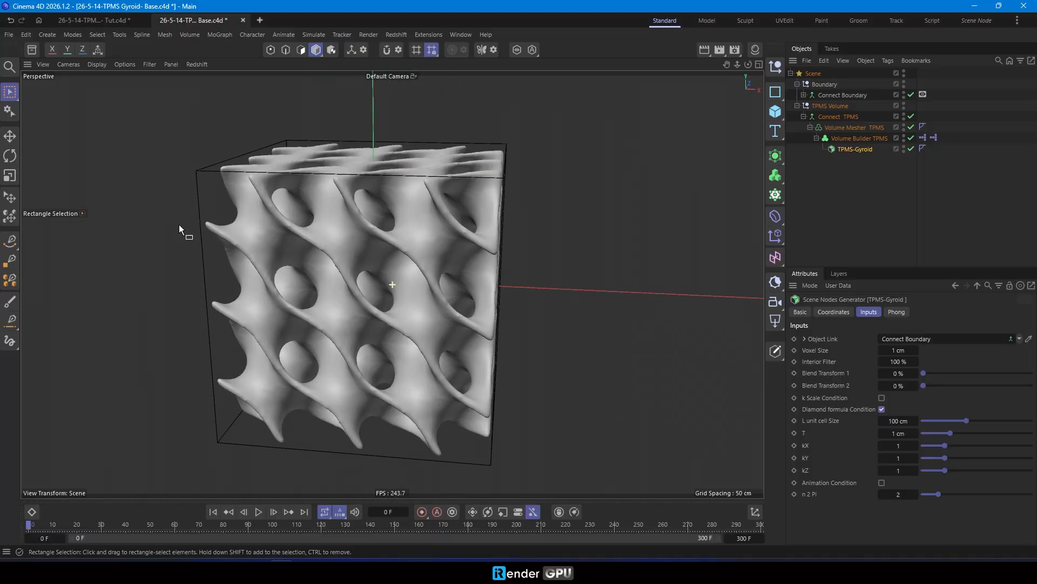
{"action": "left_click", "coordinate": [1031, 373]}
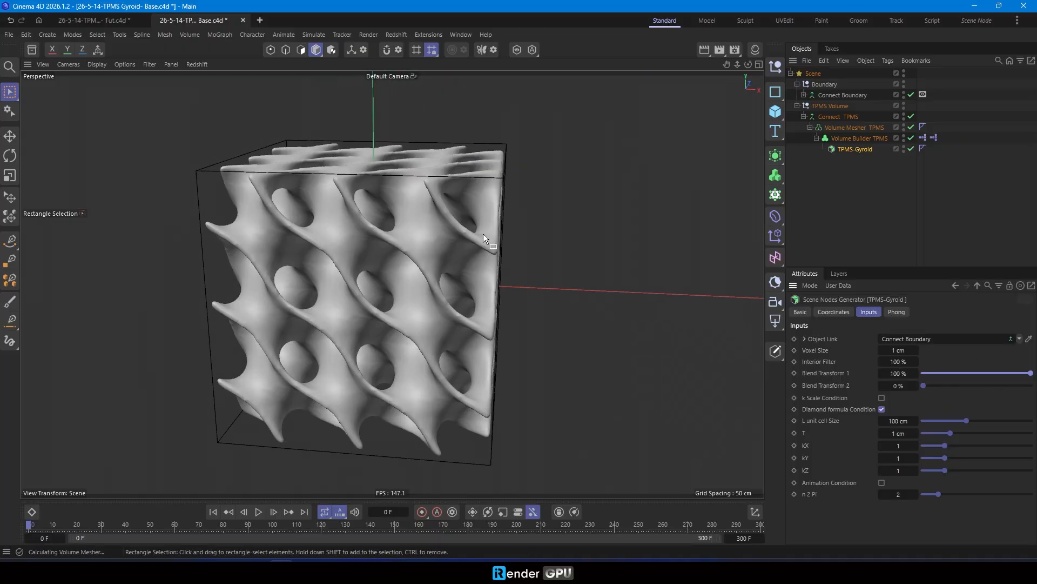
{"action": "left_click_drag", "start_coordinate": [474, 233], "coordinate": [377, 225], "text": "alt"}
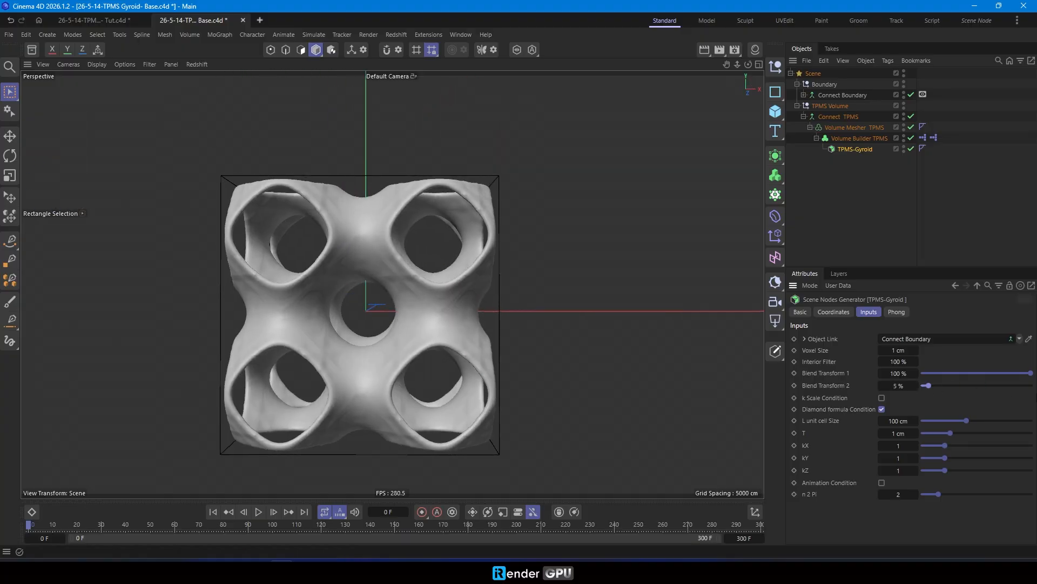
{"action": "left_click", "coordinate": [1031, 385]}
Try a kX of 0.5 on TPMS-Gyroid, and set kX to 2 and kY to 0.5.
{"action": "left_click_drag", "start_coordinate": [400, 319], "coordinate": [438, 249], "text": "alt"}
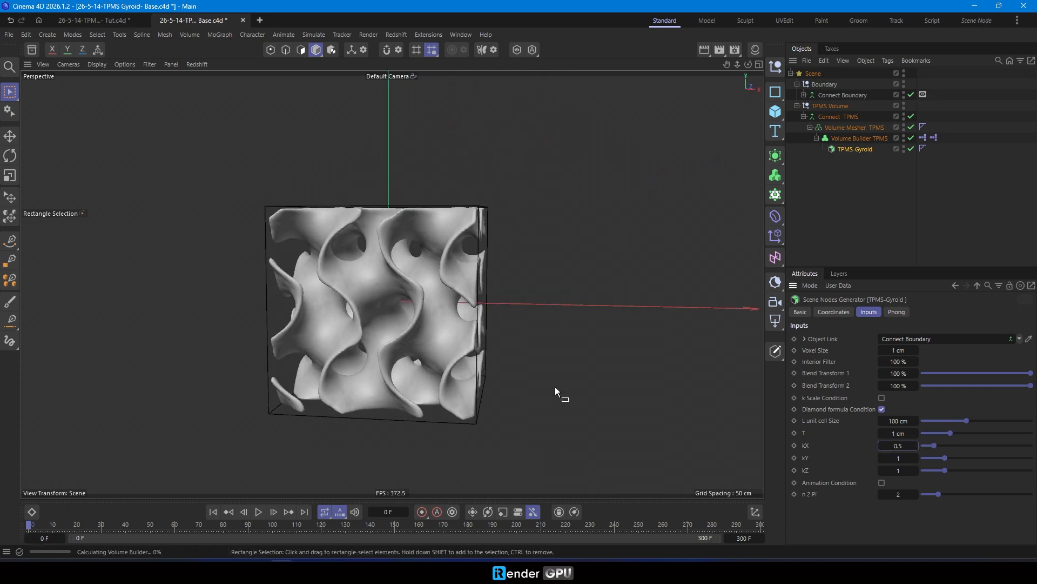
{"action": "left_click_drag", "start_coordinate": [309, 286], "coordinate": [378, 269], "text": "alt"}
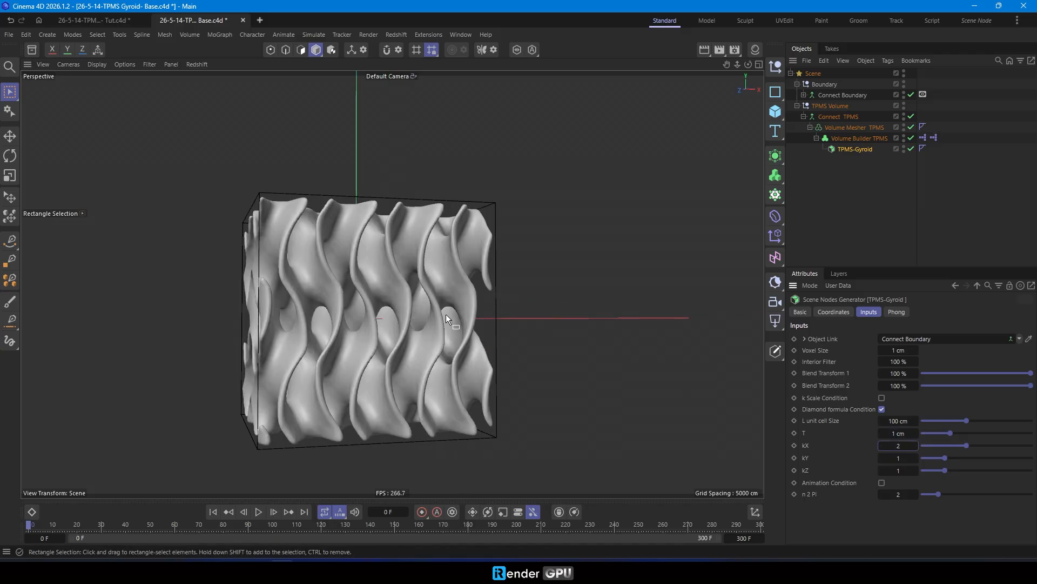
{"action": "left_click_drag", "start_coordinate": [399, 258], "coordinate": [379, 215], "text": "alt"}
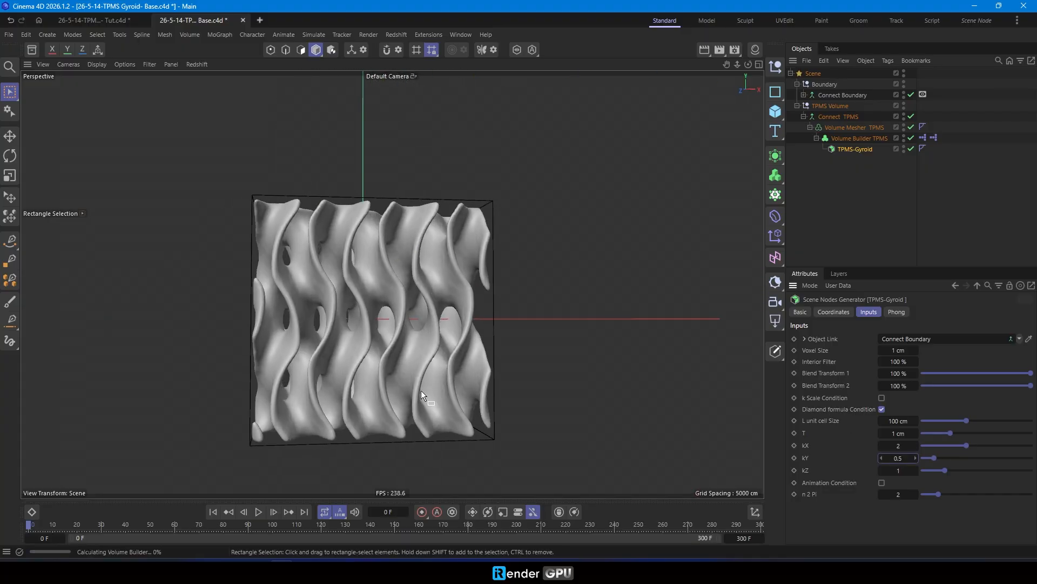
Set Blend Transform 2 and then Blend Transform 1 to 0% on the stretched surface.
{"action": "left_click_drag", "start_coordinate": [407, 304], "coordinate": [427, 193], "text": "alt"}
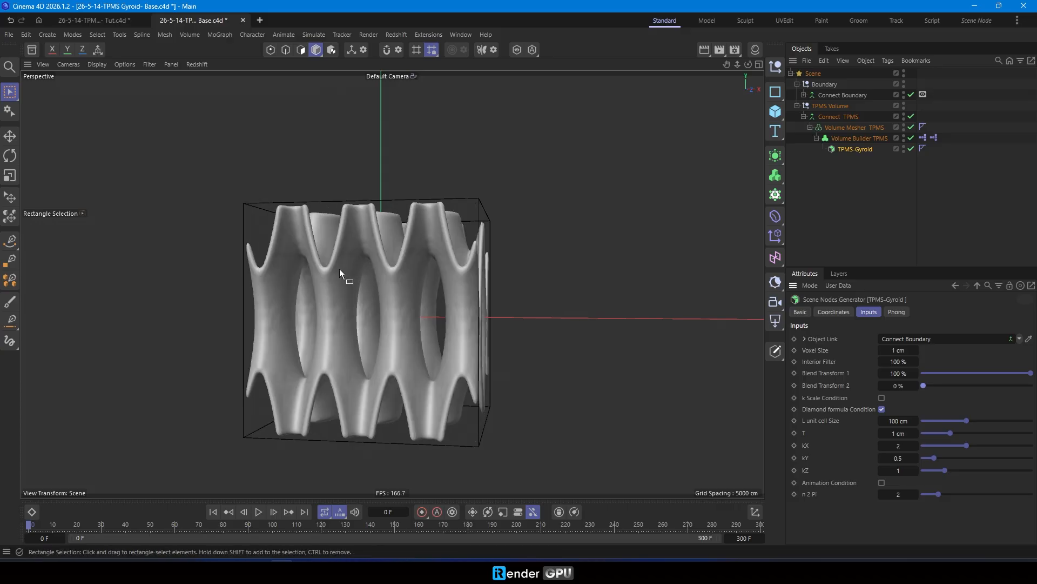
{"action": "left_click_drag", "start_coordinate": [266, 206], "coordinate": [254, 240], "text": "alt"}
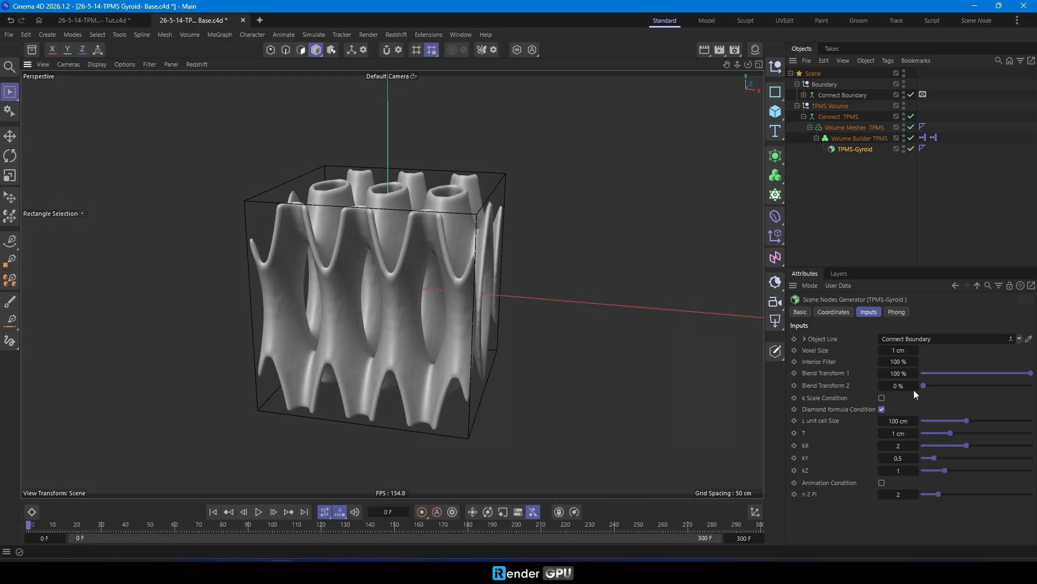
{"action": "left_click_drag", "start_coordinate": [507, 296], "coordinate": [416, 183], "text": "alt"}
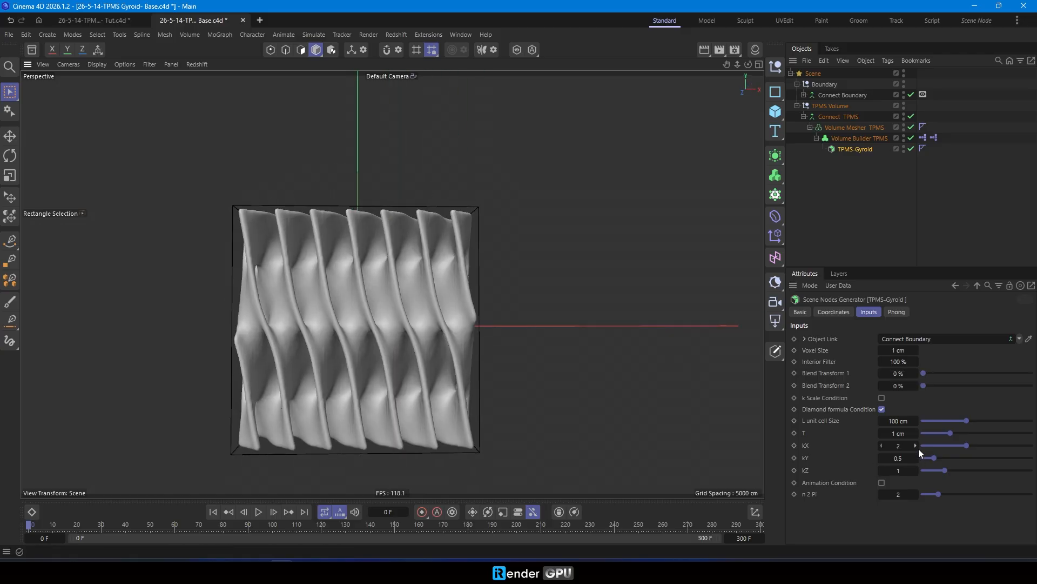
{"action": "left_click_drag", "start_coordinate": [218, 258], "coordinate": [198, 278], "text": "alt"}
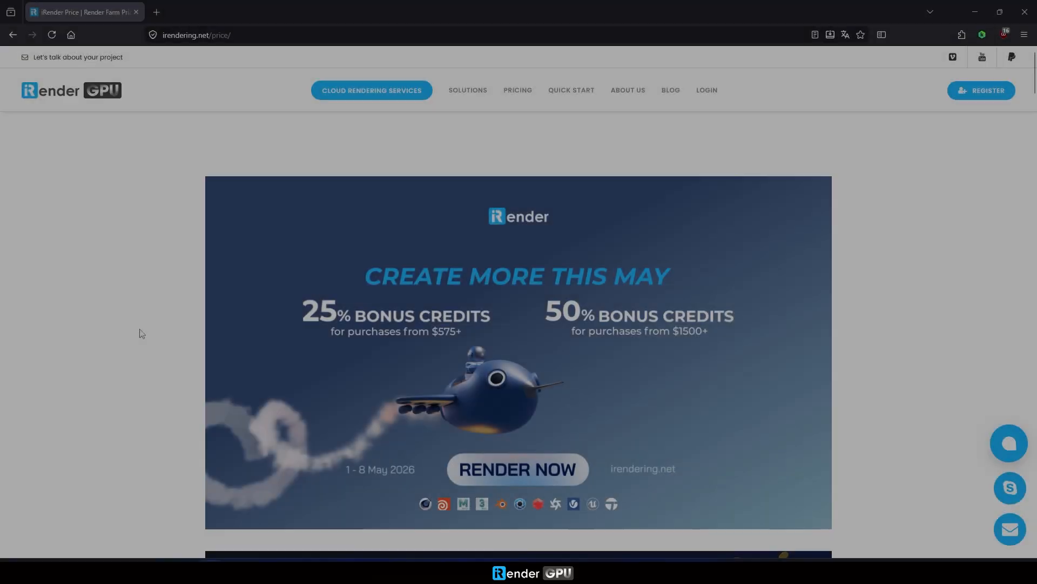
Examine the iRender pricing page, from the promotions and the GPU server plans down to the volume discounts.
{"action": "scroll", "coordinate": [131, 316], "scroll_direction": "down", "scroll_amount": 2}
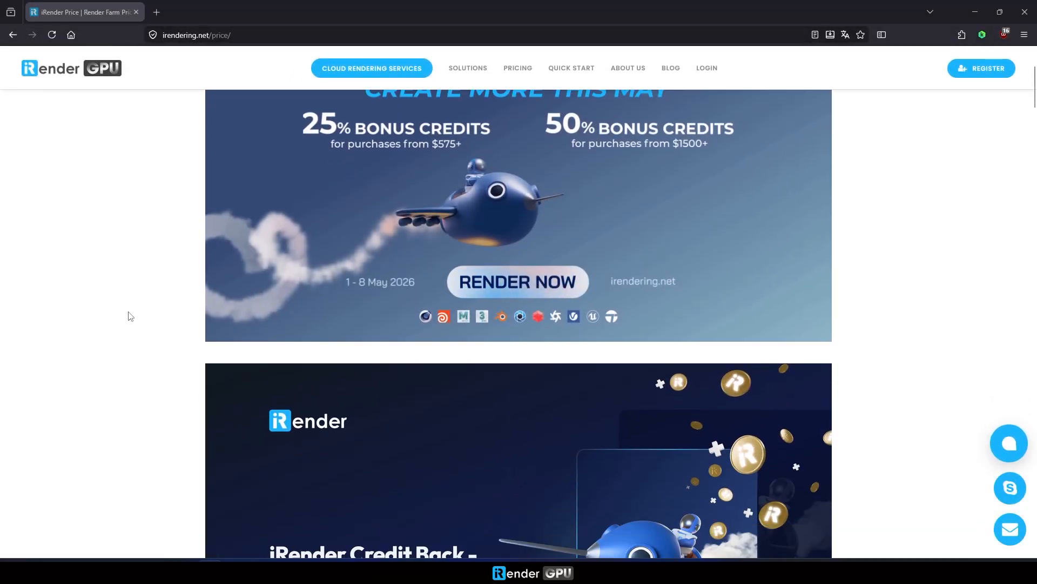
{"action": "scroll", "coordinate": [130, 316], "scroll_direction": "down", "scroll_amount": 5}
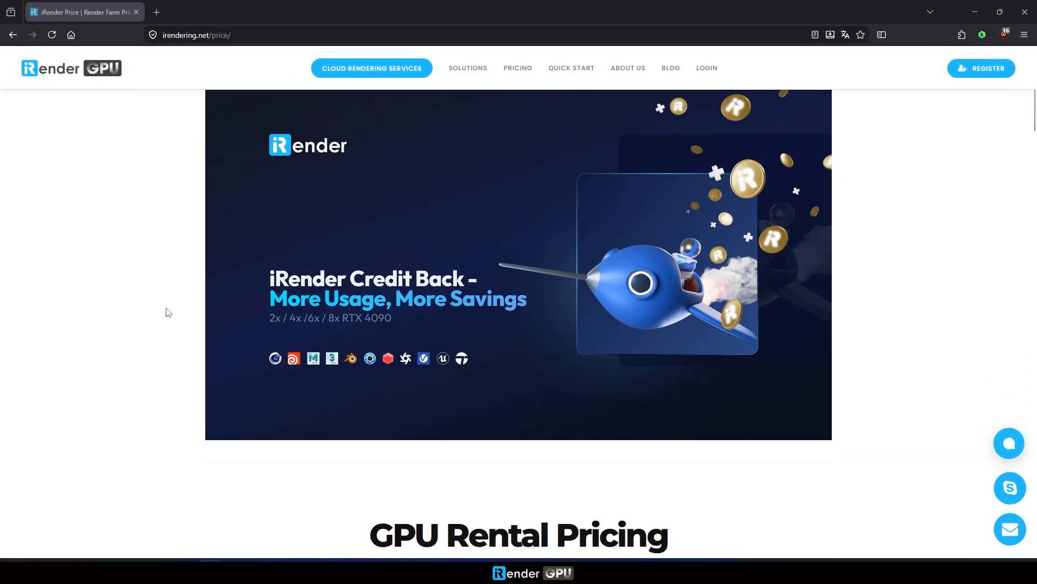
{"action": "scroll", "coordinate": [382, 342], "scroll_direction": "down", "scroll_amount": 6}
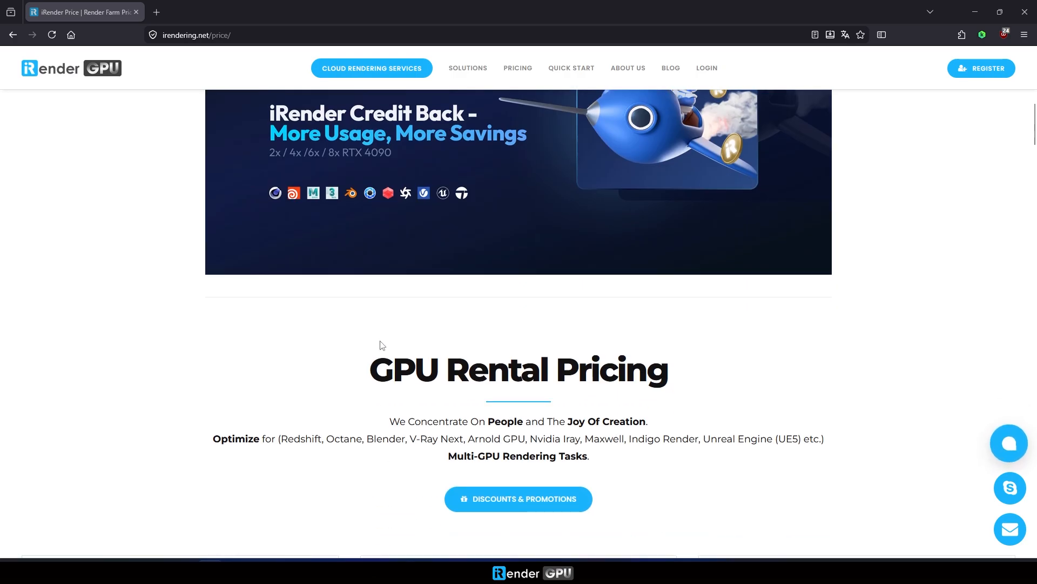
{"action": "scroll", "coordinate": [361, 346], "scroll_direction": "down", "scroll_amount": 5}
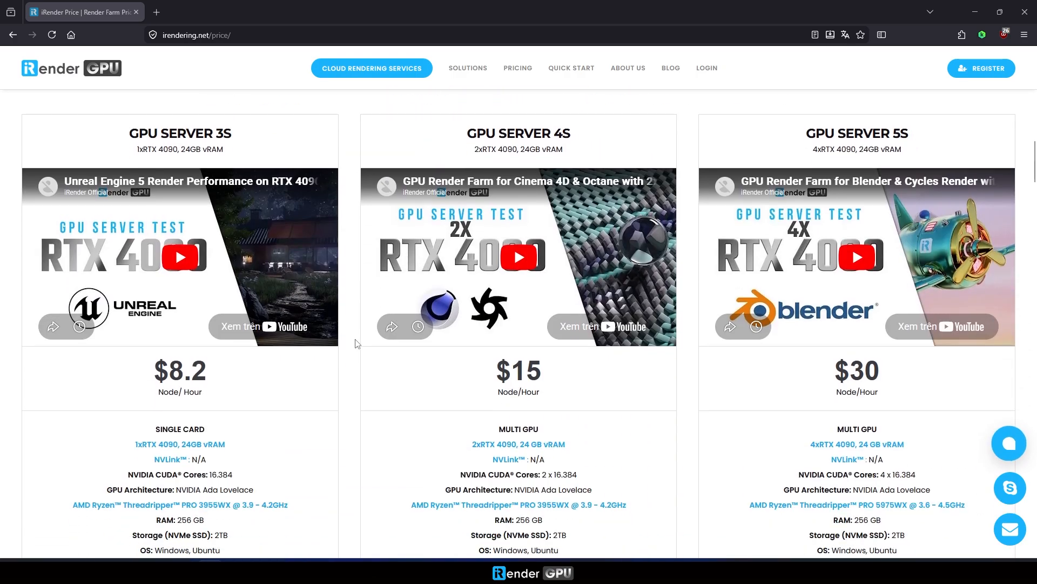
{"action": "scroll", "coordinate": [354, 344], "scroll_direction": "down", "scroll_amount": 2}
{"action": "scroll", "coordinate": [355, 344], "scroll_direction": "down", "scroll_amount": 9}
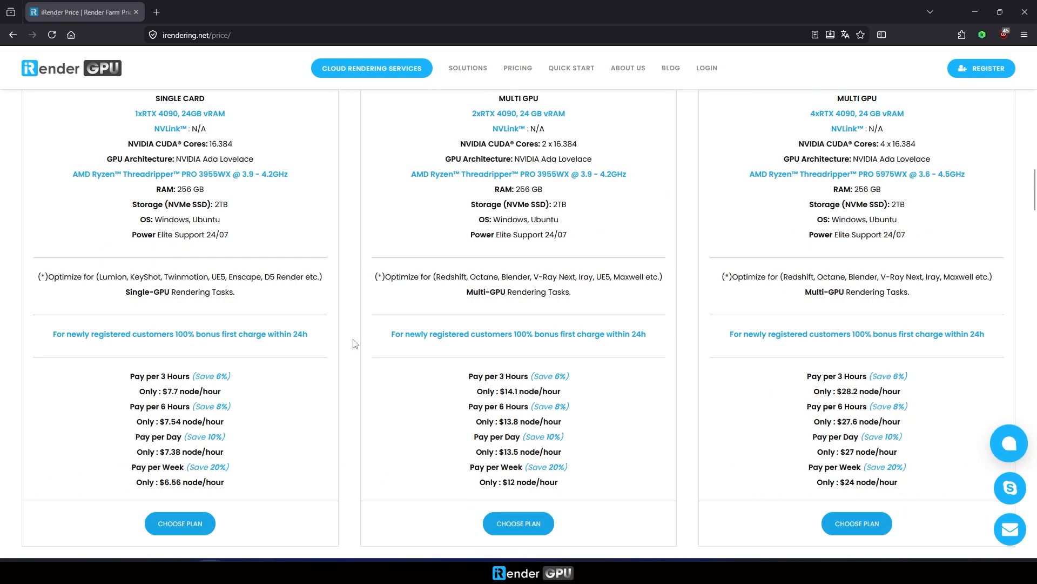
{"action": "scroll", "coordinate": [354, 344], "scroll_direction": "down", "scroll_amount": 4}
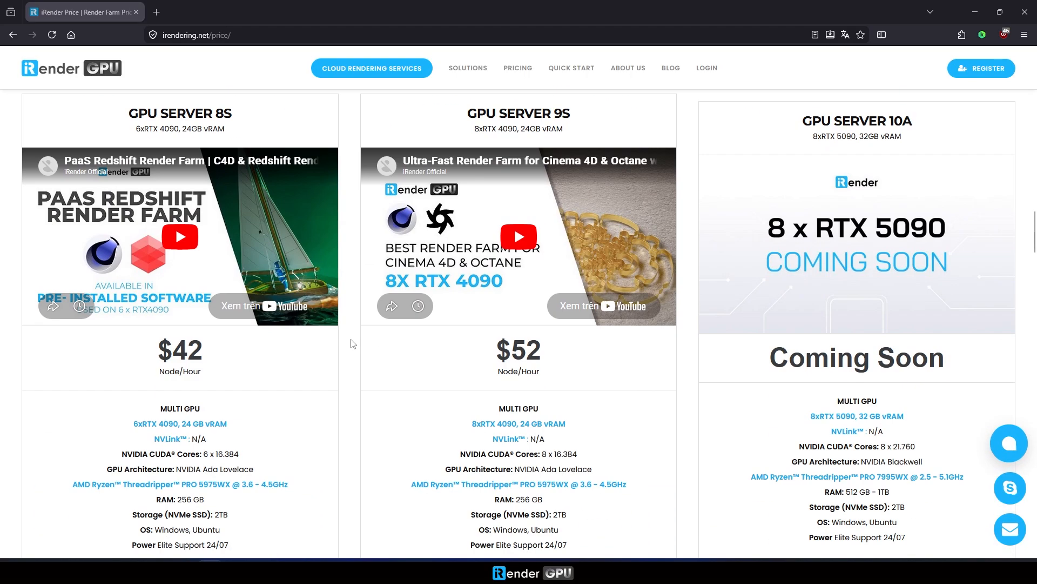
{"action": "scroll", "coordinate": [353, 344], "scroll_direction": "down", "scroll_amount": 7}
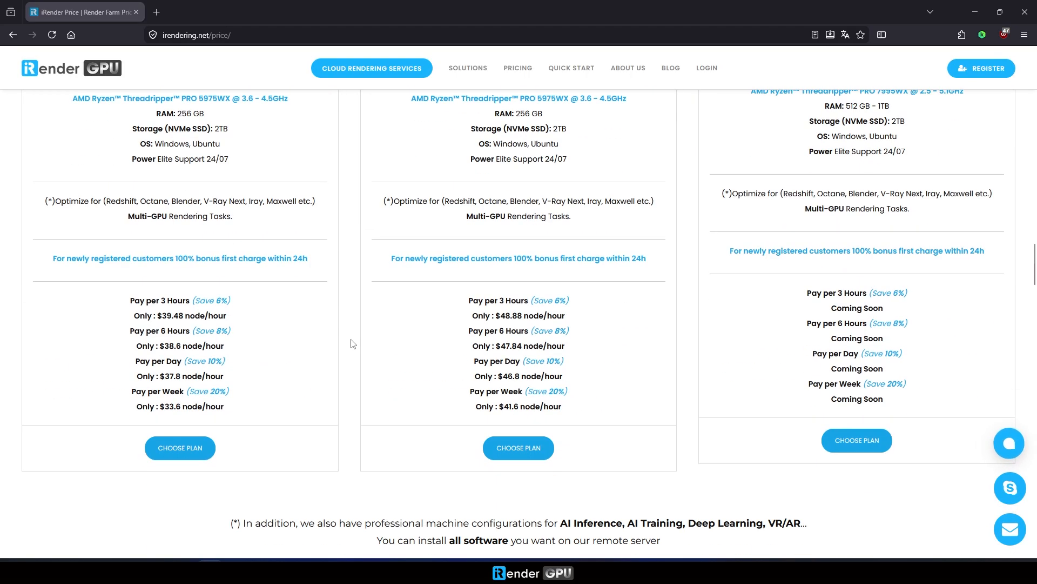
{"action": "scroll", "coordinate": [352, 344], "scroll_direction": "down", "scroll_amount": 9}
{"action": "scroll", "coordinate": [321, 342], "scroll_direction": "down", "scroll_amount": 4}
{"action": "scroll", "coordinate": [270, 342], "scroll_direction": "up", "scroll_amount": 1}
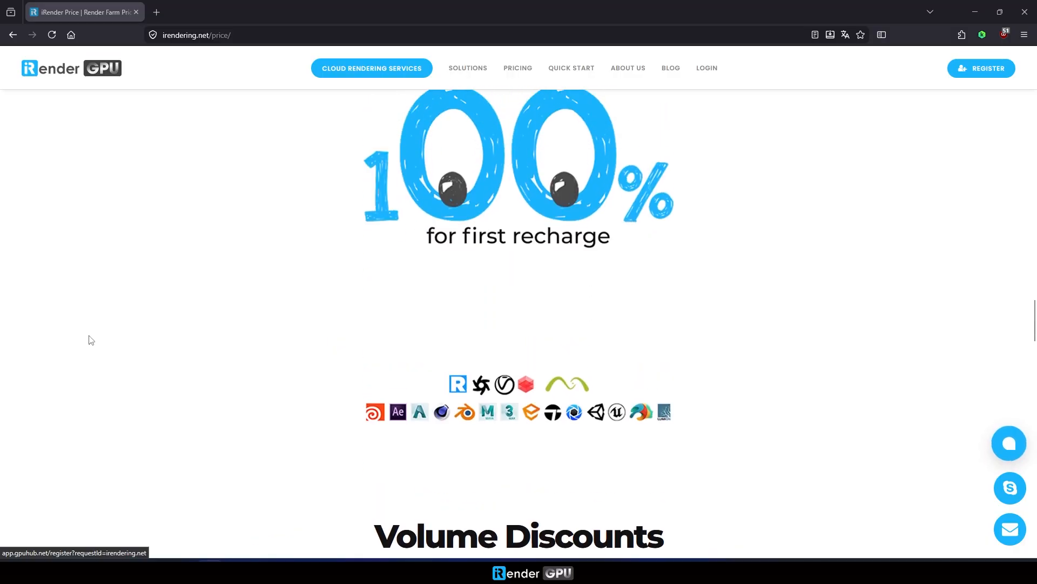
{"action": "scroll", "coordinate": [213, 351], "scroll_direction": "down", "scroll_amount": 6}
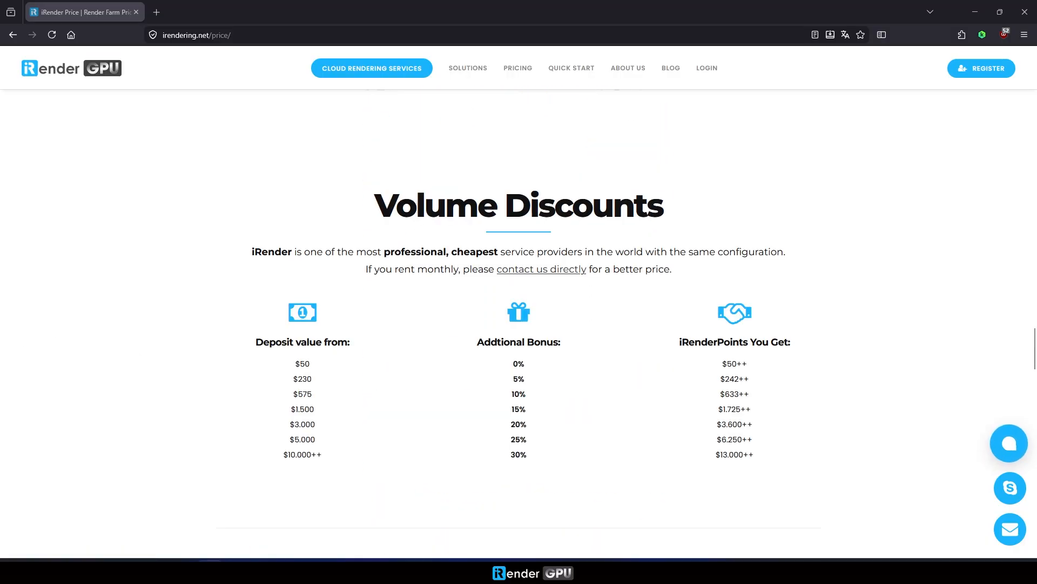